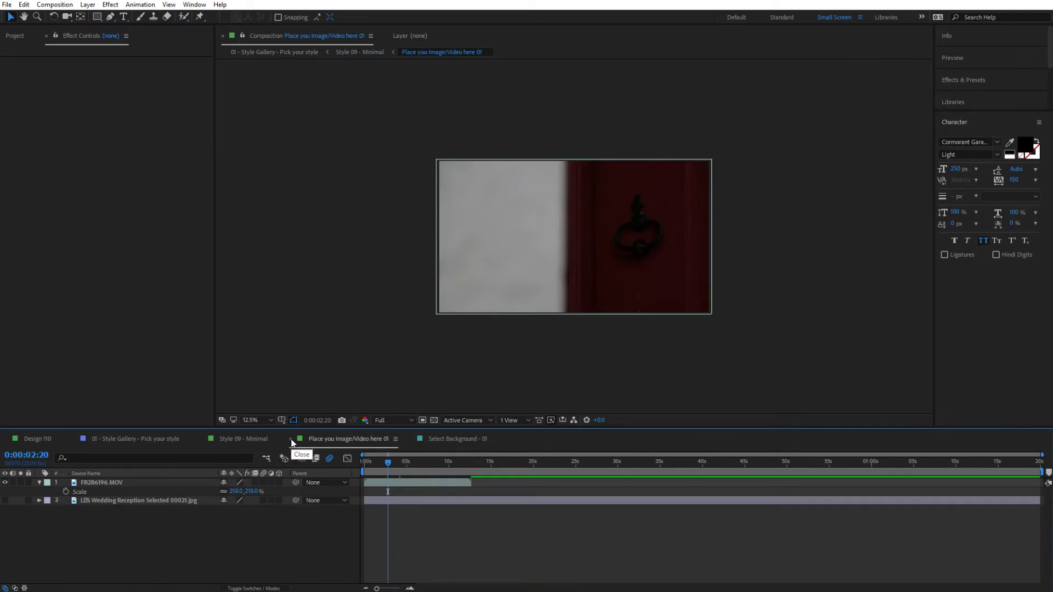
# Close the placeholder and background compositions, and open the Simple style from the style gallery.
pyautogui.click(291, 439)
pyautogui.click(291, 439)
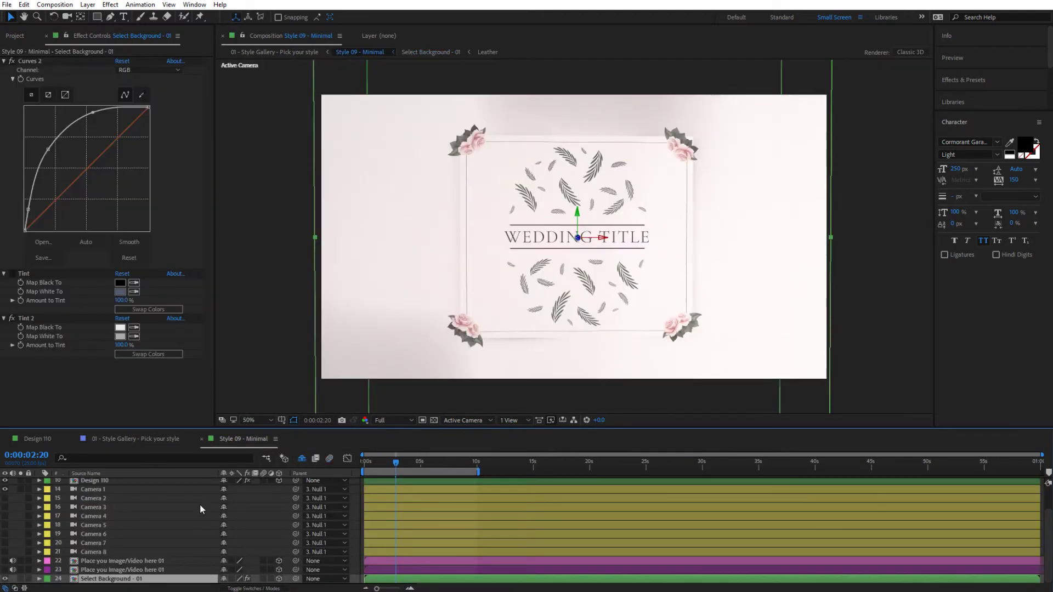
pyautogui.click(161, 439)
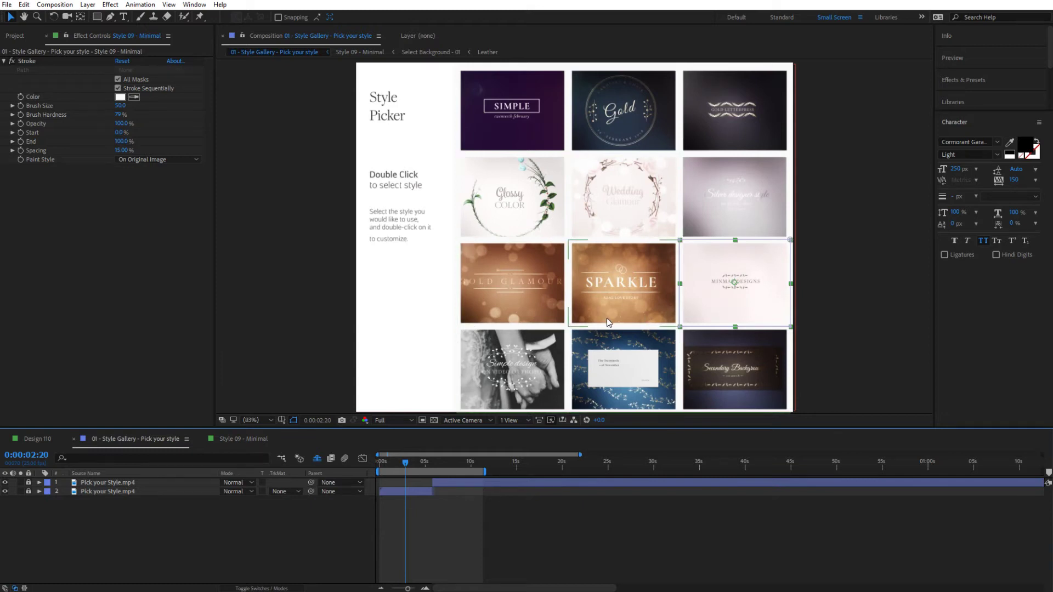
pyautogui.doubleClick(539, 130)
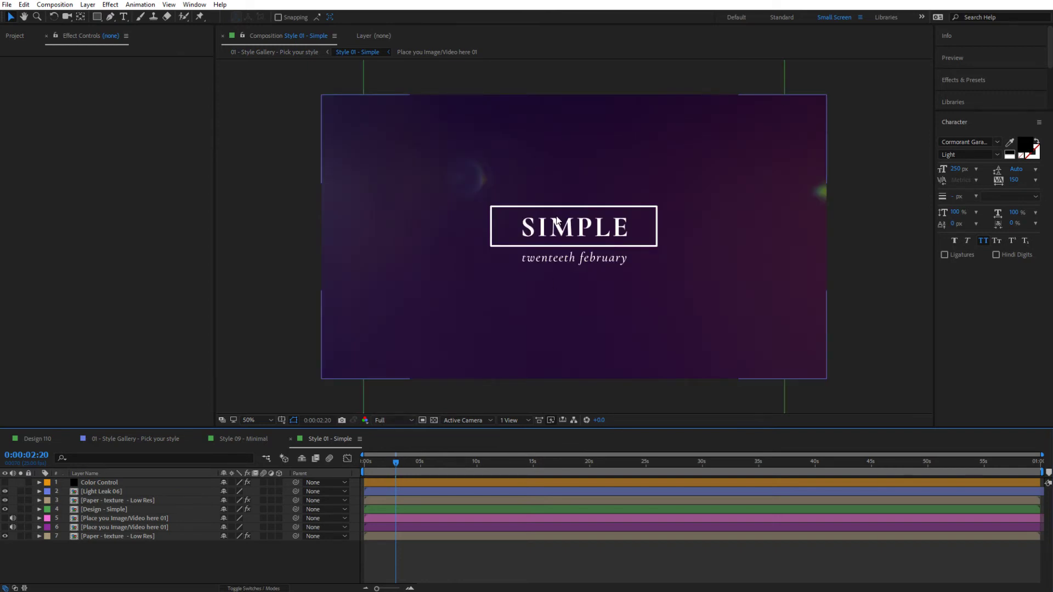
# Replace the Design - Simple layer in Style 01 - Simple with the Design 110 composition from the 01 - Wedding Designs folder.
pyautogui.click(110, 494)
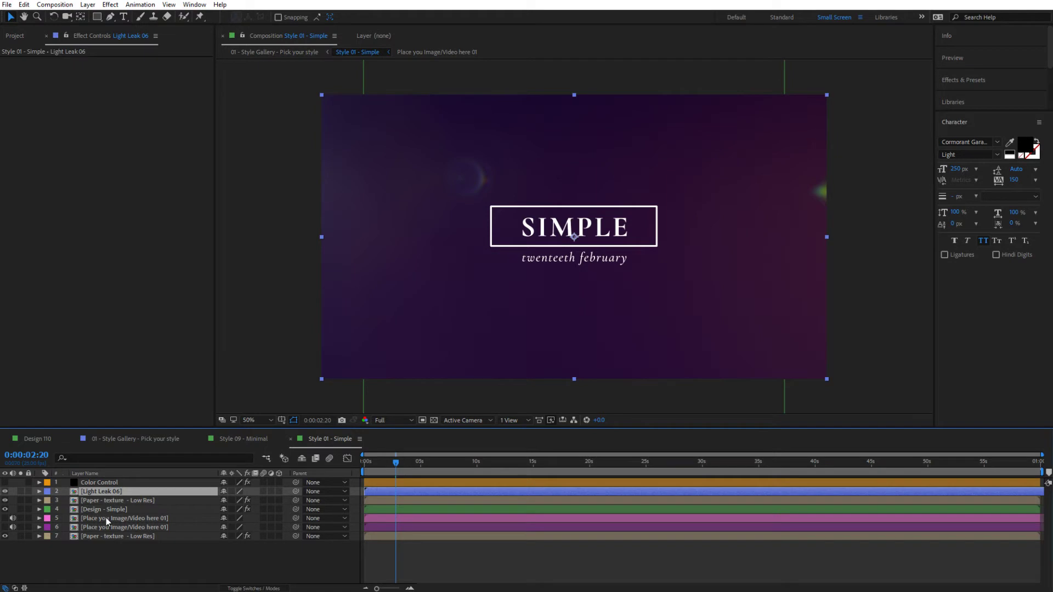
pyautogui.click(100, 510)
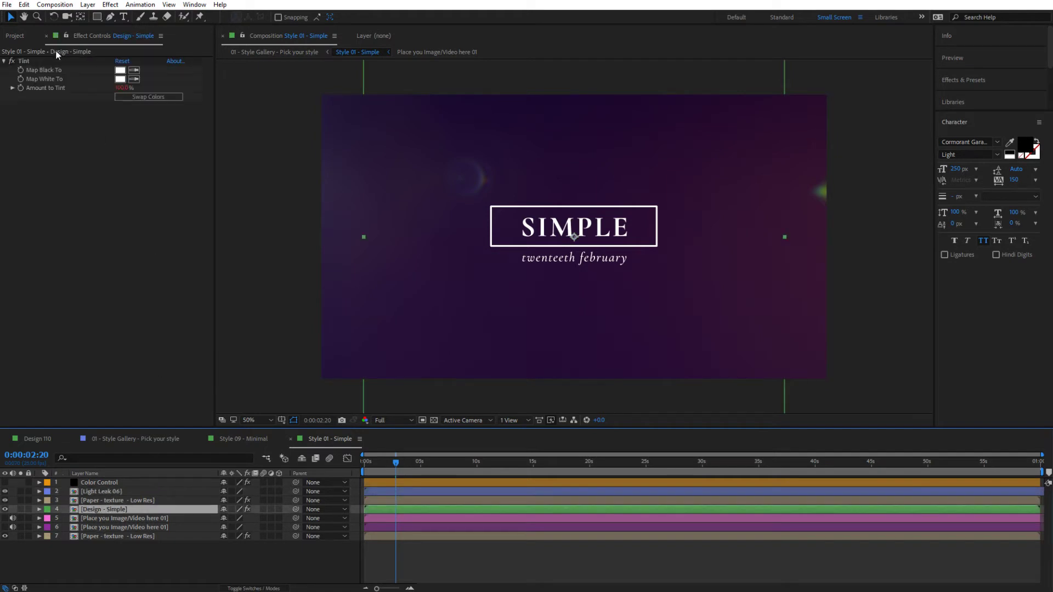
pyautogui.click(18, 36)
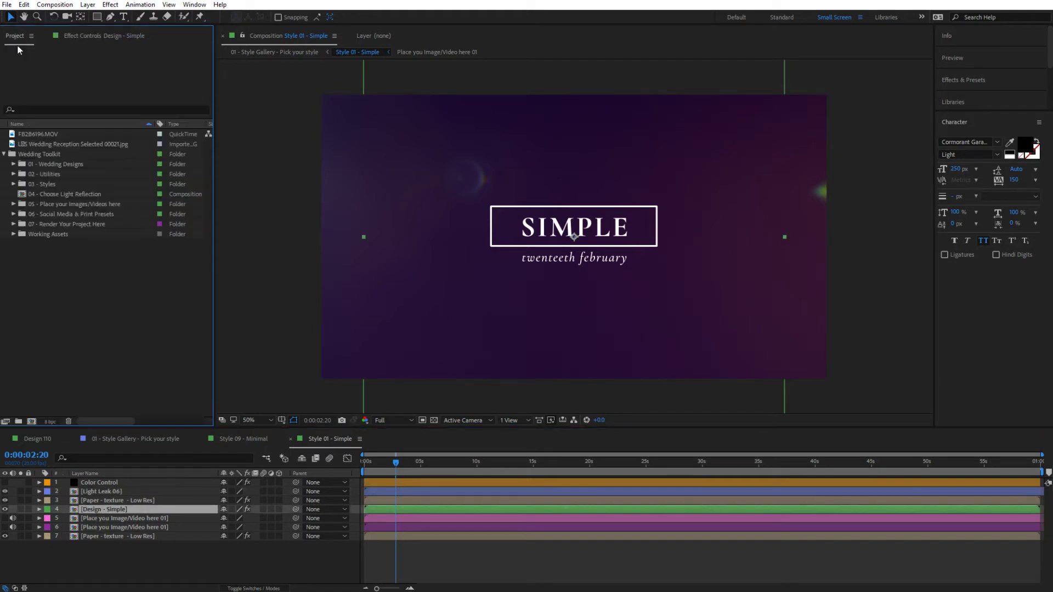
pyautogui.click(14, 184)
pyautogui.click(14, 185)
pyautogui.click(13, 164)
pyautogui.scroll(-1, 103, 187)
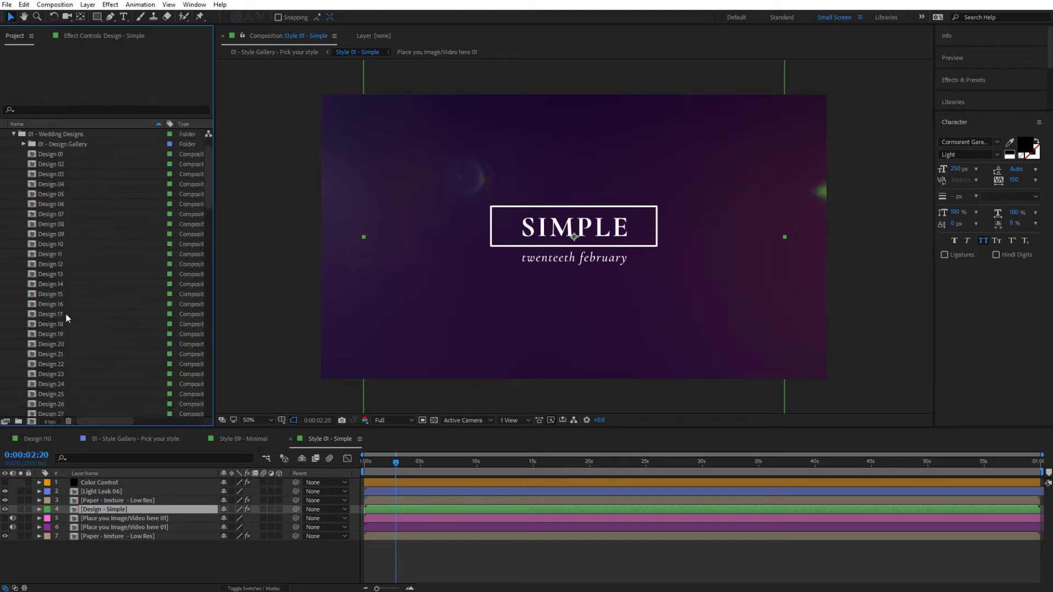
pyautogui.scroll(-20, 66, 315)
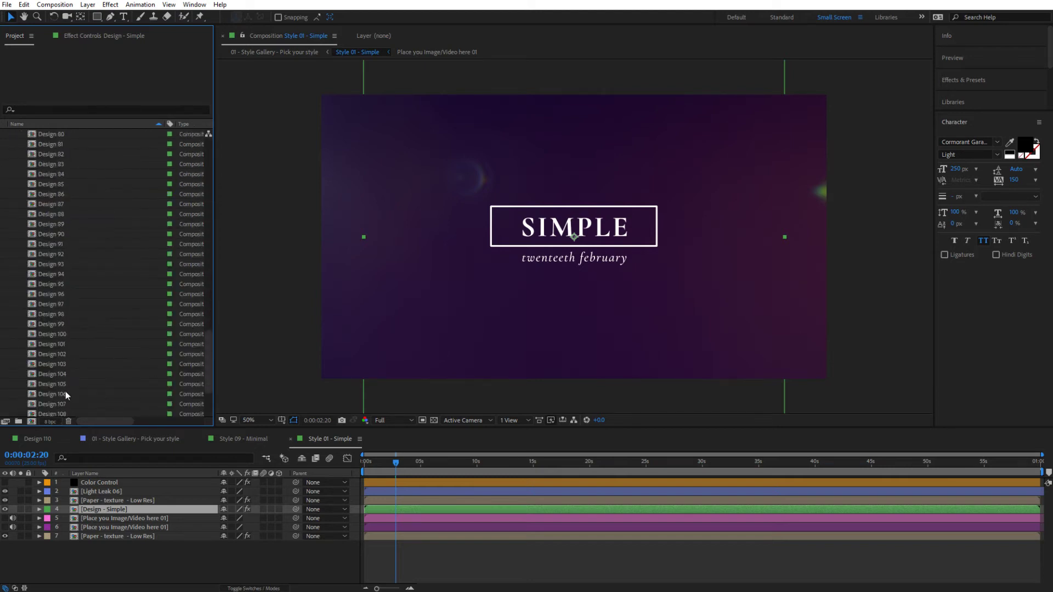
pyautogui.scroll(-4, 65, 393)
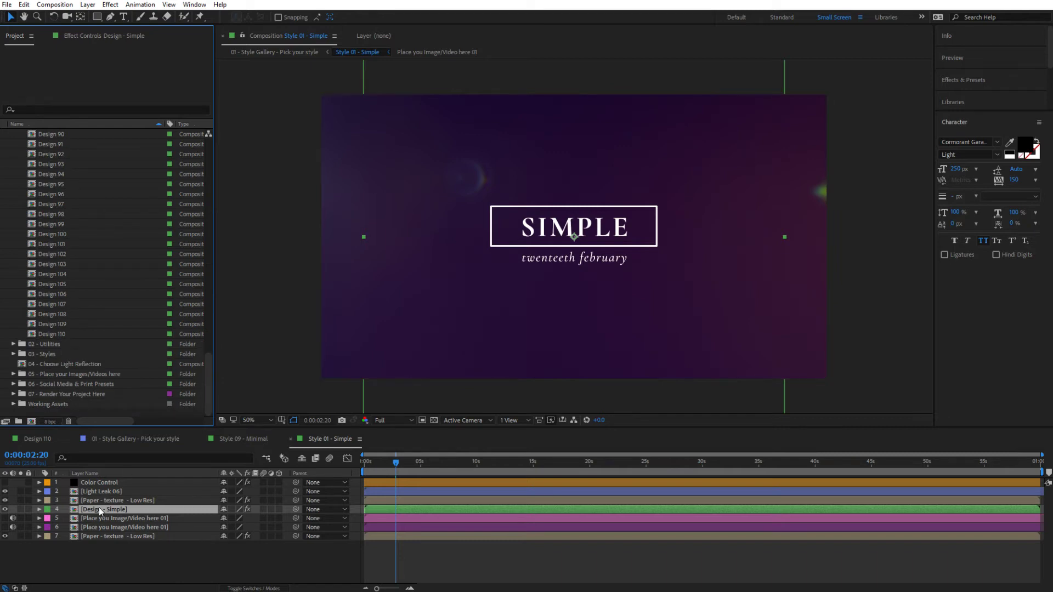
pyautogui.click(48, 334)
pyautogui.moveTo(47, 335); pyautogui.dragTo(100, 511)
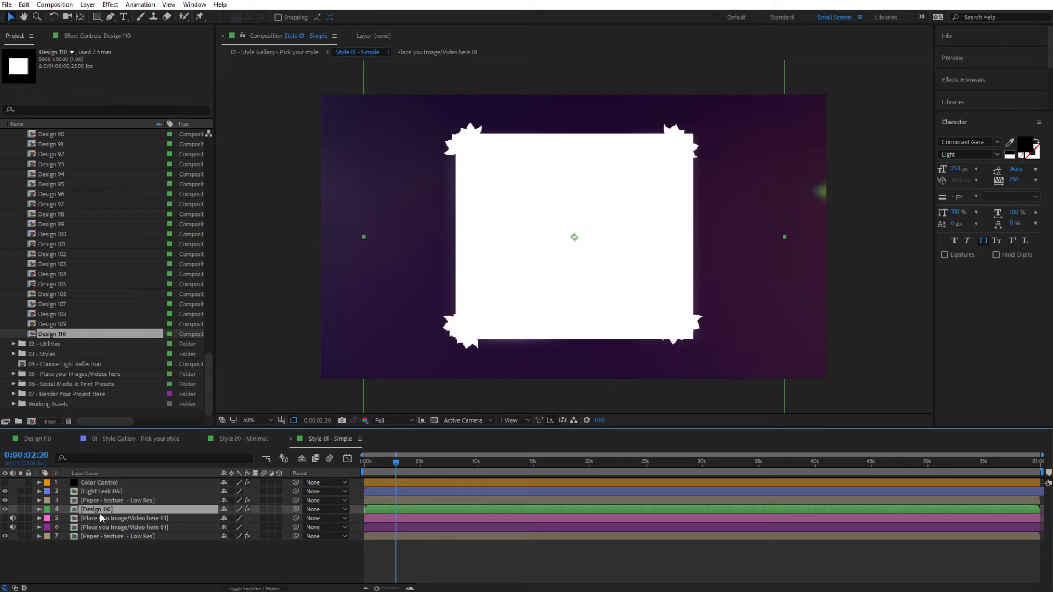
# Set the Color Overlay Amount on the Color Control layer to 0.
pyautogui.click(95, 484)
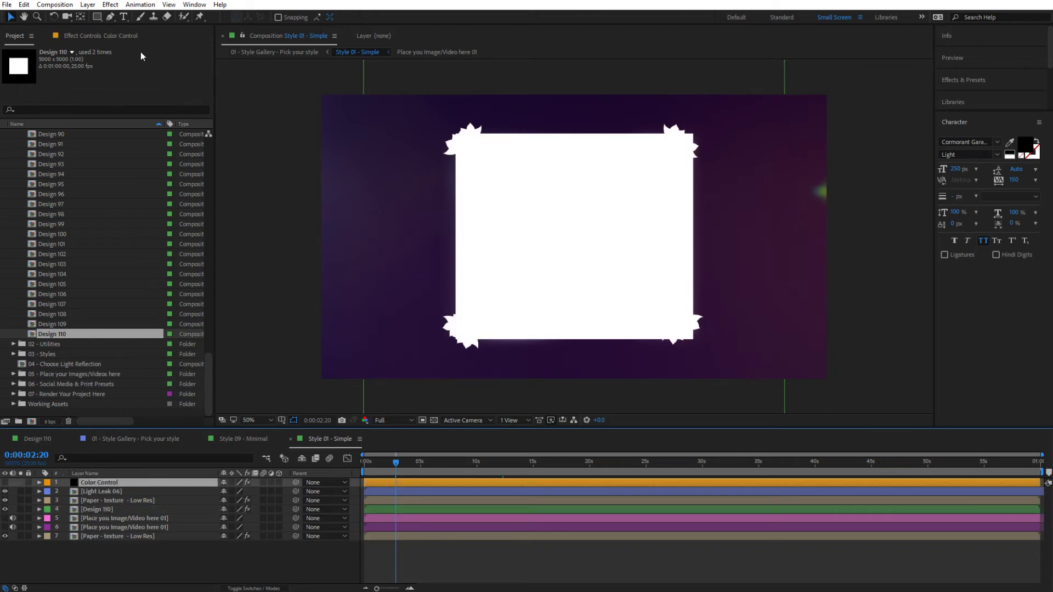
pyautogui.click(97, 40)
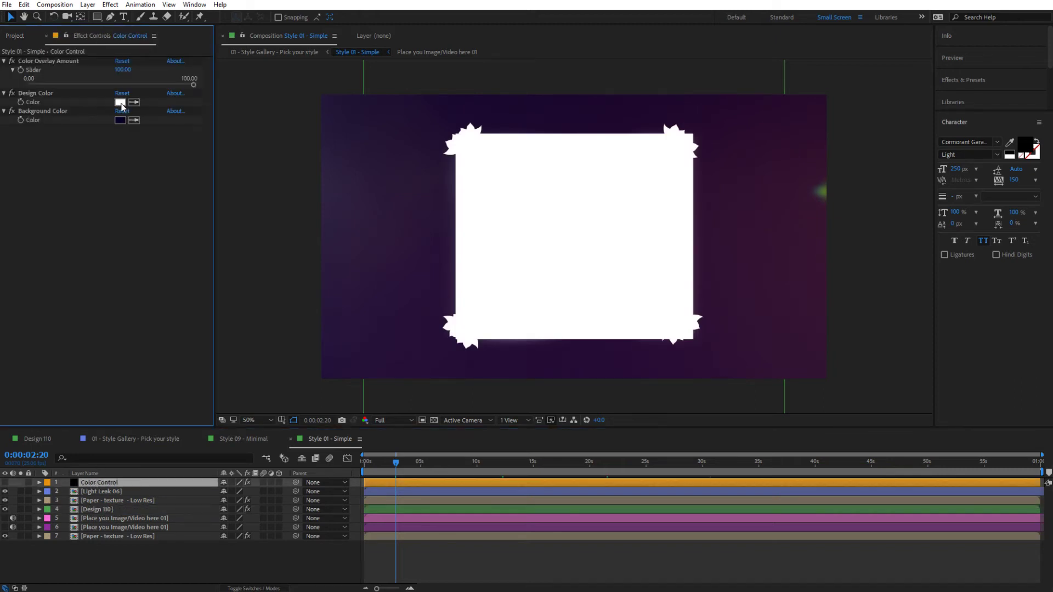
pyautogui.moveTo(91, 84); pyautogui.dragTo(24, 80)
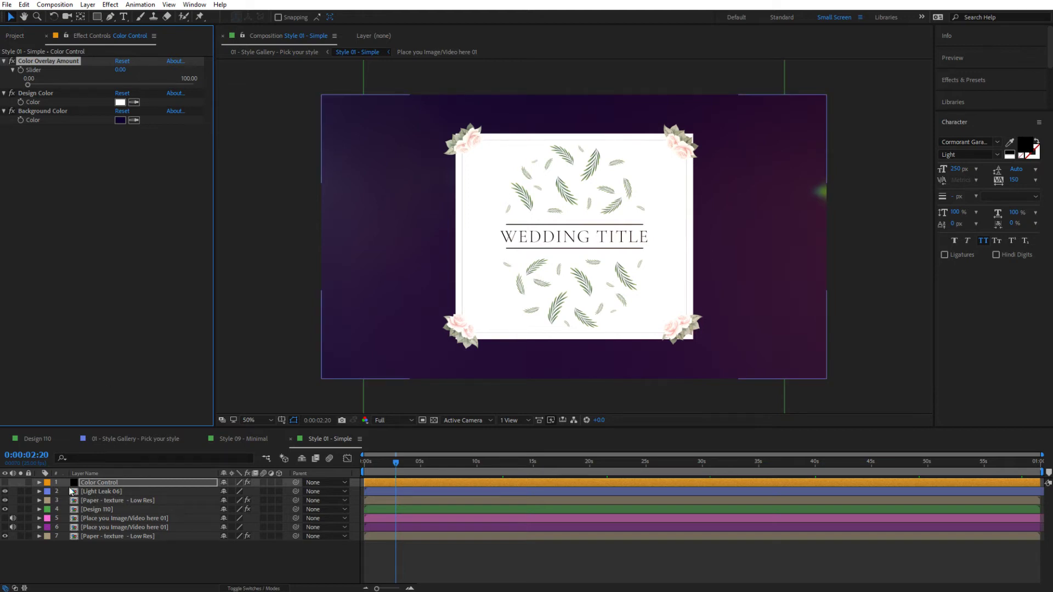
# Compare the composition with the Light Leak 06 layer hidden and shown, leaving the layer visible.
pyautogui.click(93, 492)
pyautogui.click(6, 492)
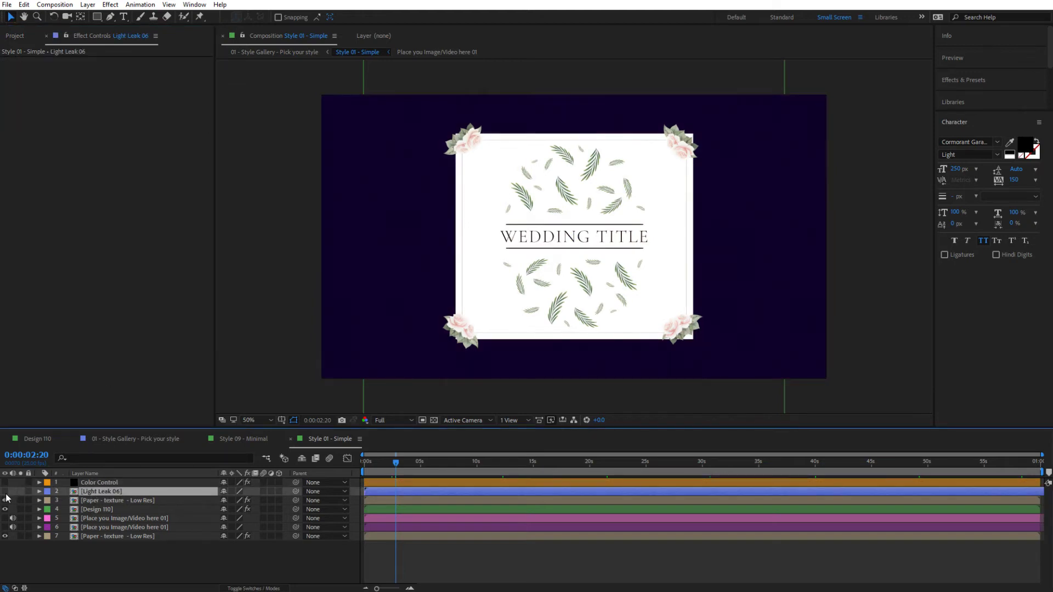
pyautogui.click(6, 492)
pyautogui.click(5, 492)
pyautogui.click(5, 492)
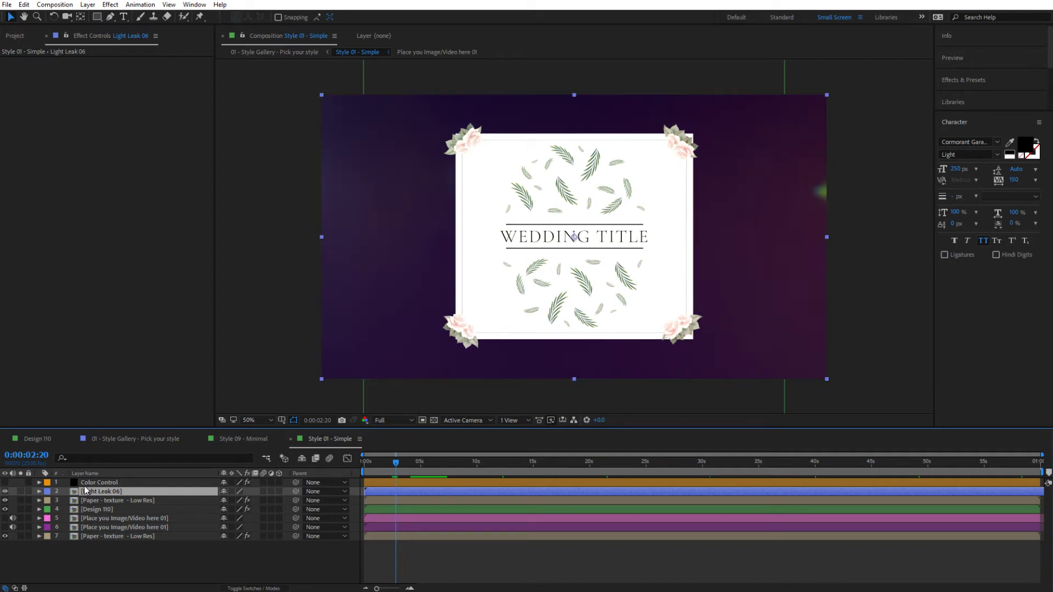
# Set the Background Color on the Color Control layer to light grey D3D3D3.
pyautogui.click(99, 482)
pyautogui.click(120, 120)
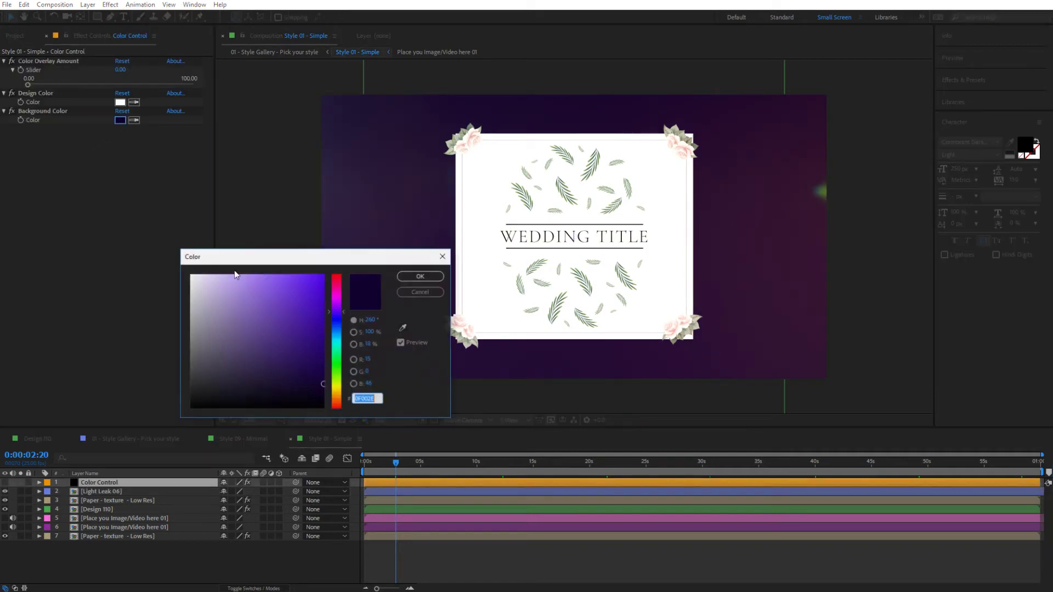
pyautogui.click(198, 324)
pyautogui.moveTo(198, 323); pyautogui.dragTo(173, 297)
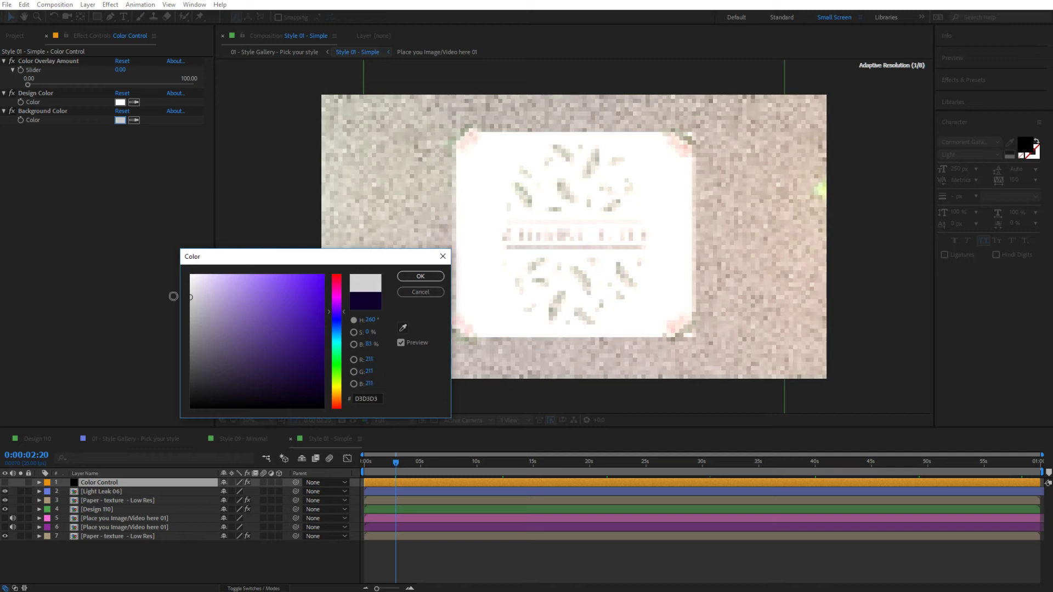
pyautogui.click(421, 276)
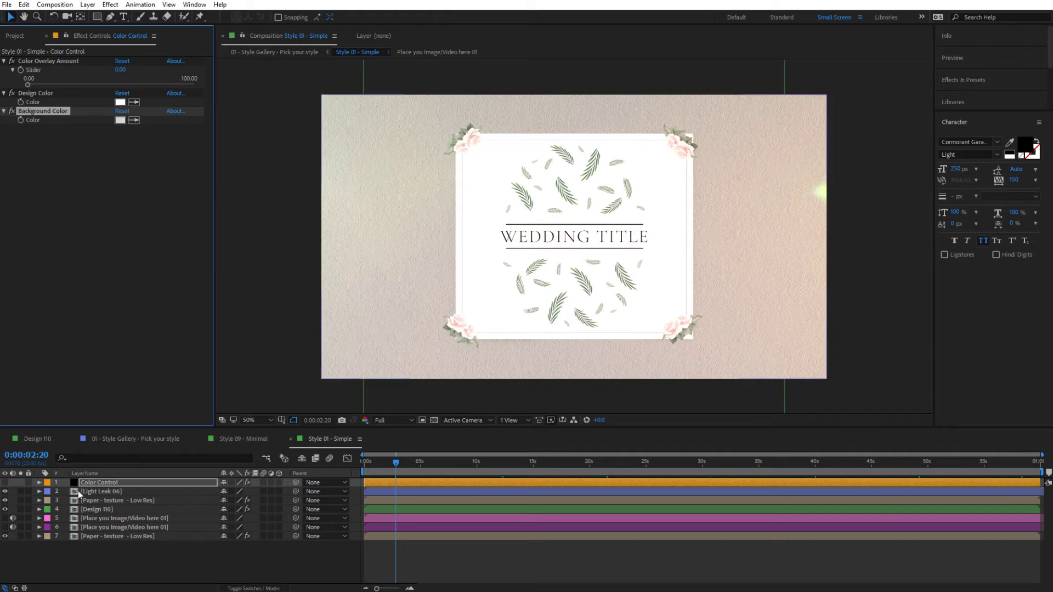
# Check the grey background without Light Leak 06, and inspect the effects of both Paper - texture - Low Res layers.
pyautogui.click(4, 492)
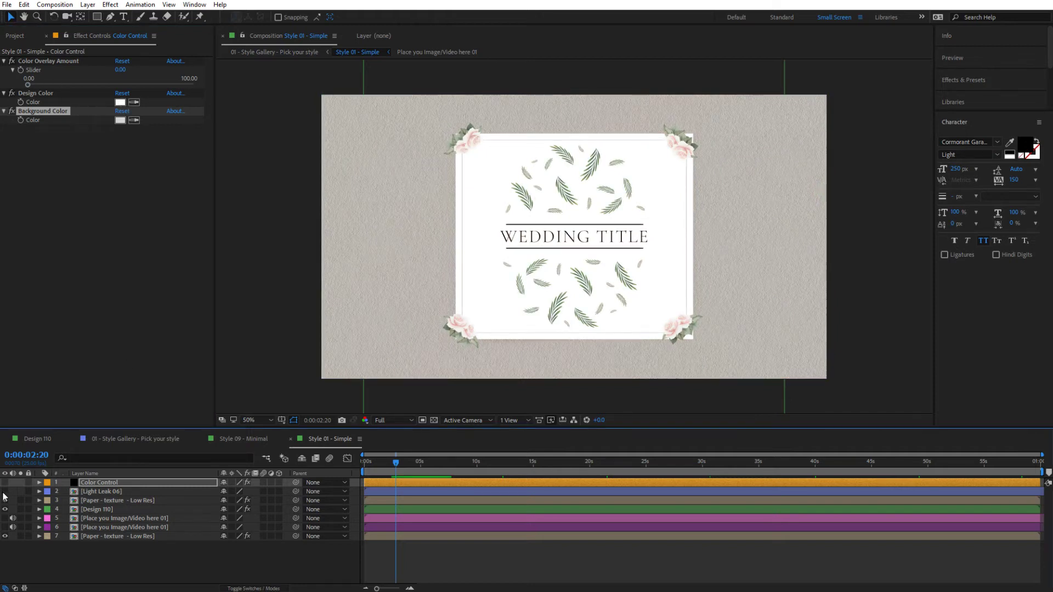
pyautogui.click(4, 493)
pyautogui.click(117, 501)
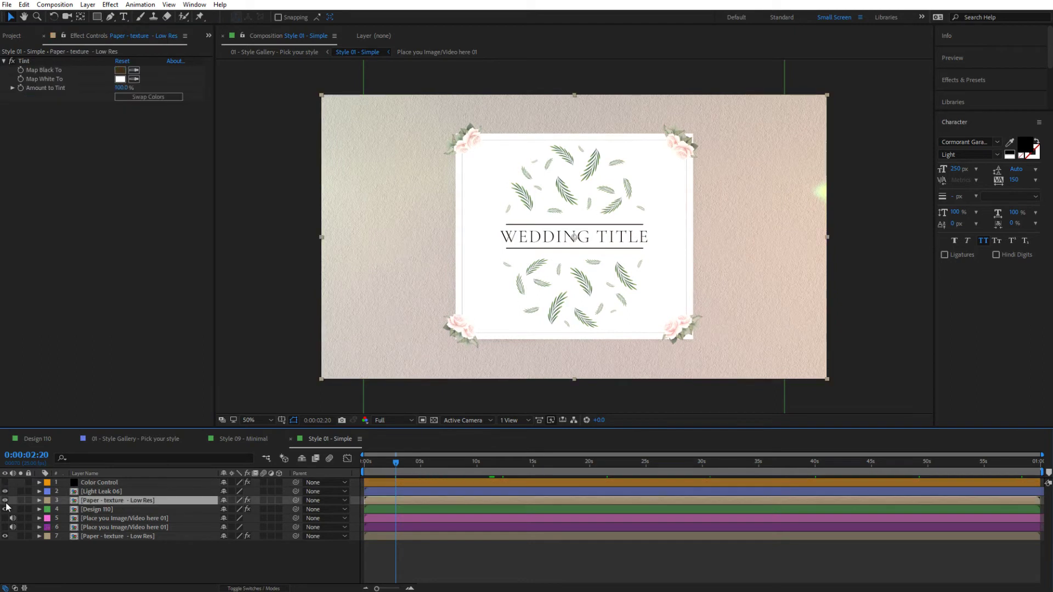
pyautogui.click(105, 538)
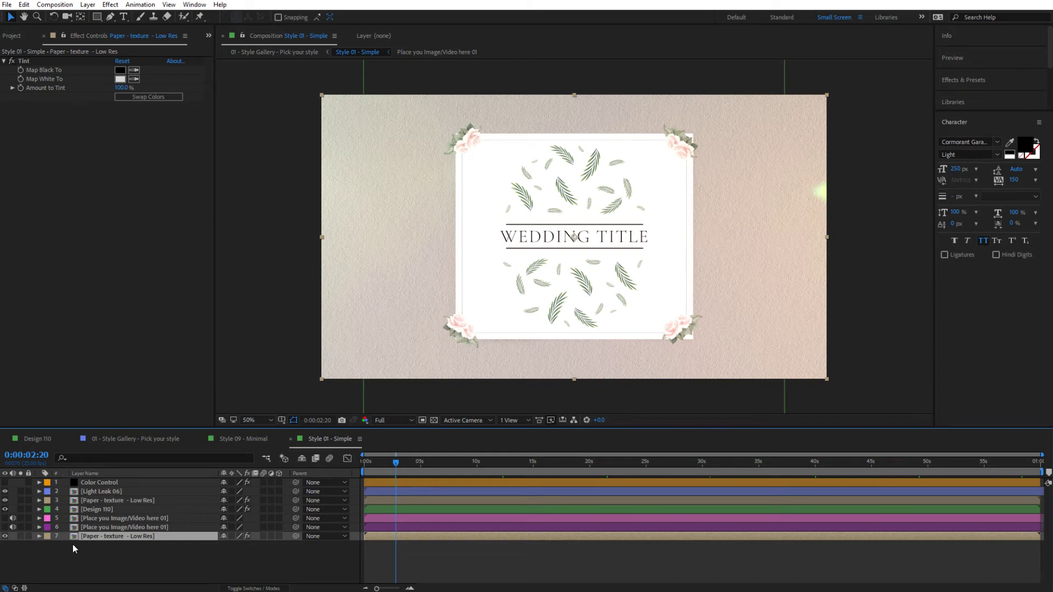
# Preview each of the two Place you Image/Video here 01 layers behind the design, leaving both hidden.
pyautogui.click(90, 527)
pyautogui.click(5, 519)
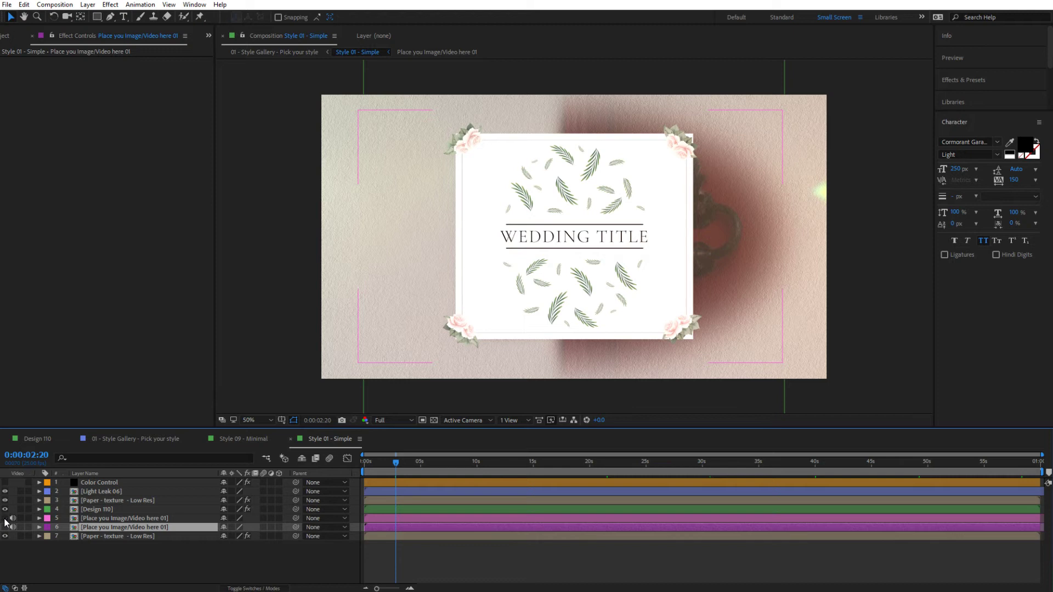
pyautogui.click(5, 519)
pyautogui.click(5, 527)
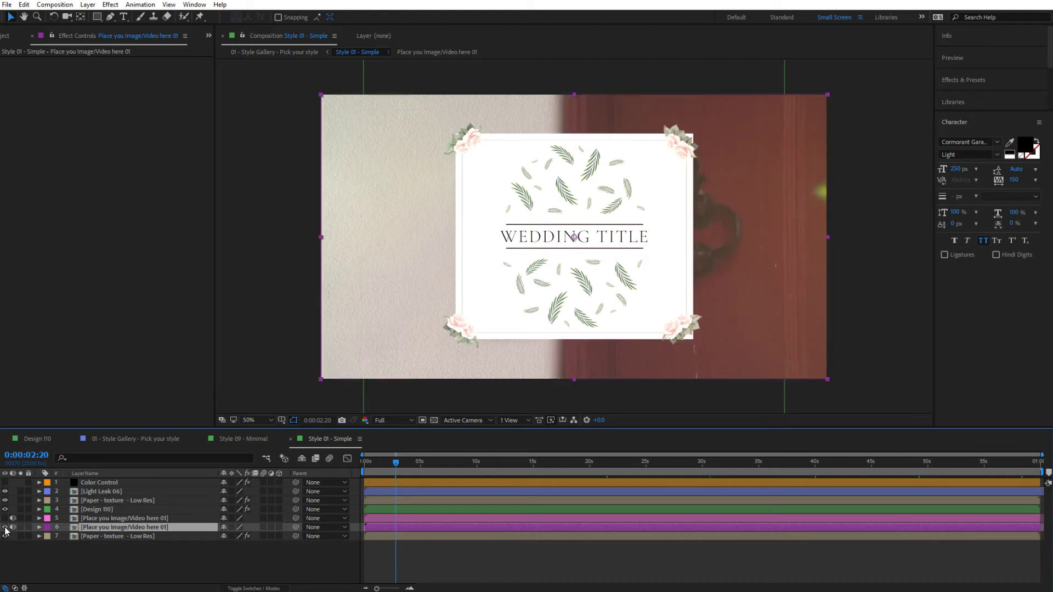
pyautogui.click(5, 527)
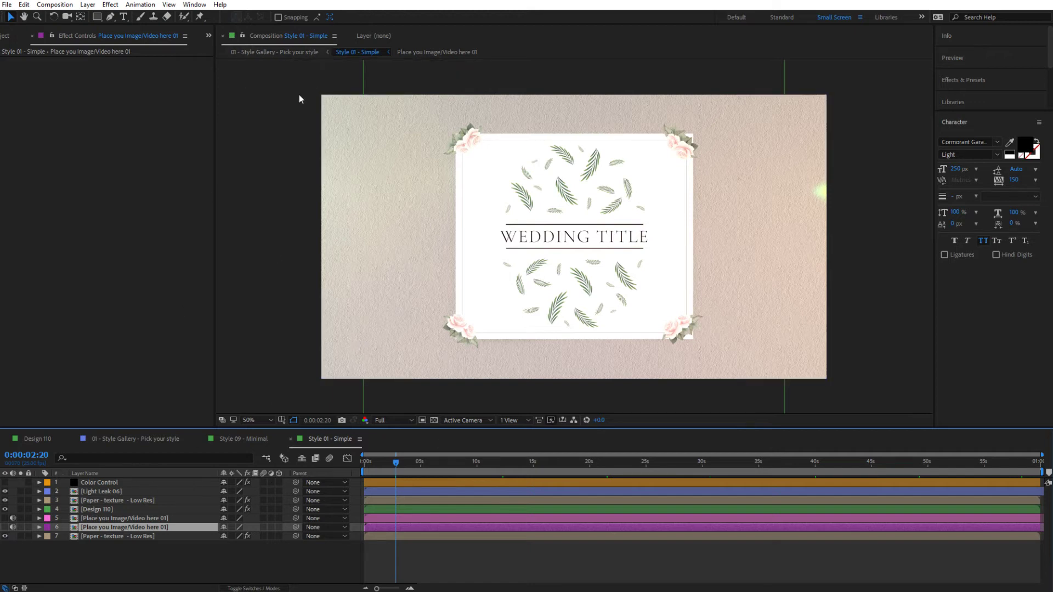
# Open the Gold style from the style gallery, preview its animation, and set the current time to 0:00:02:18.
pyautogui.click(269, 52)
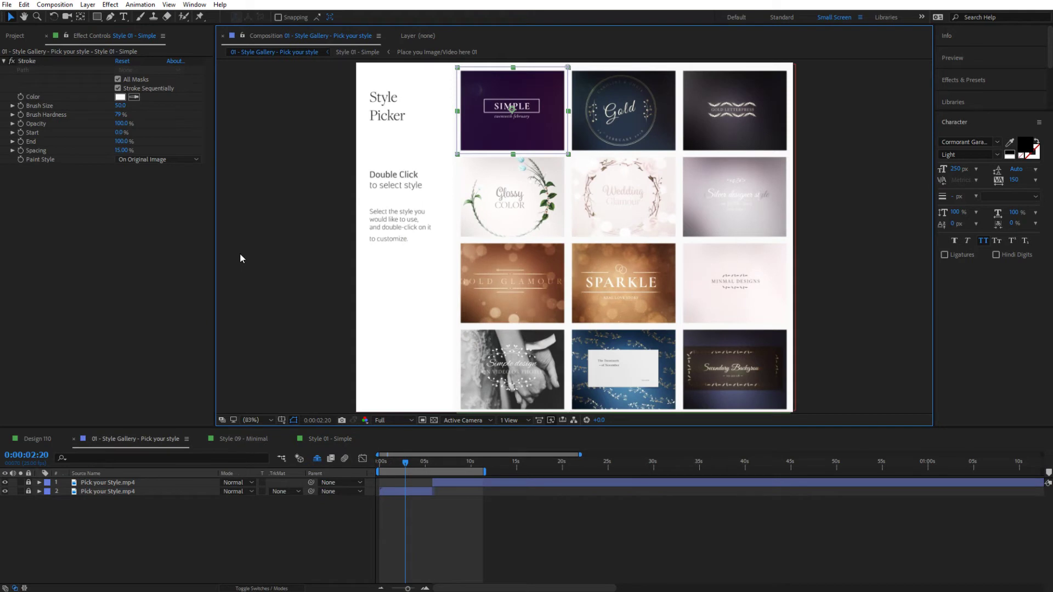
pyautogui.doubleClick(607, 125)
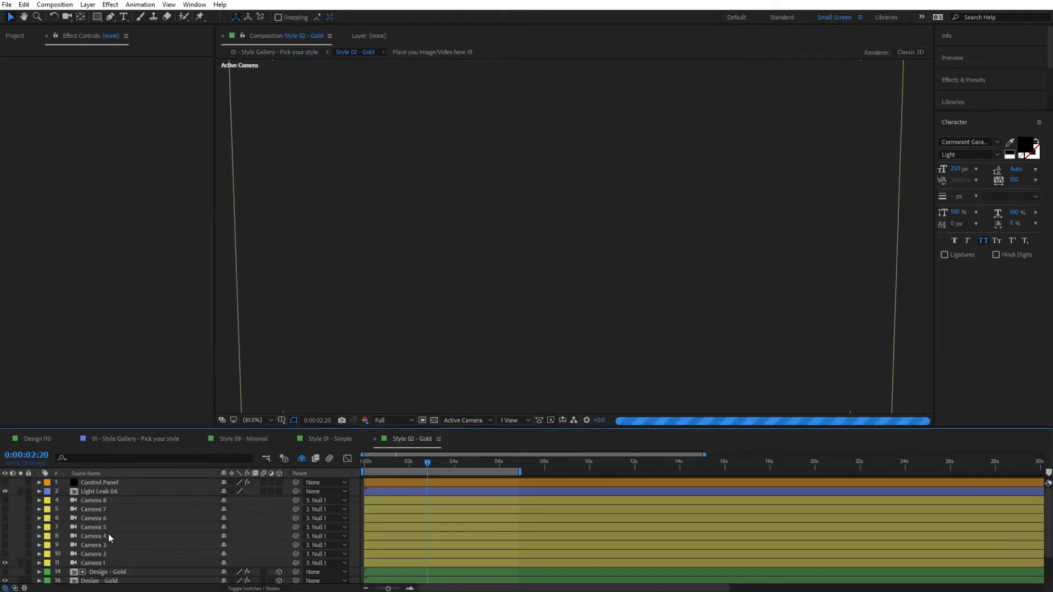
pyautogui.moveTo(432, 463); pyautogui.dragTo(476, 463)
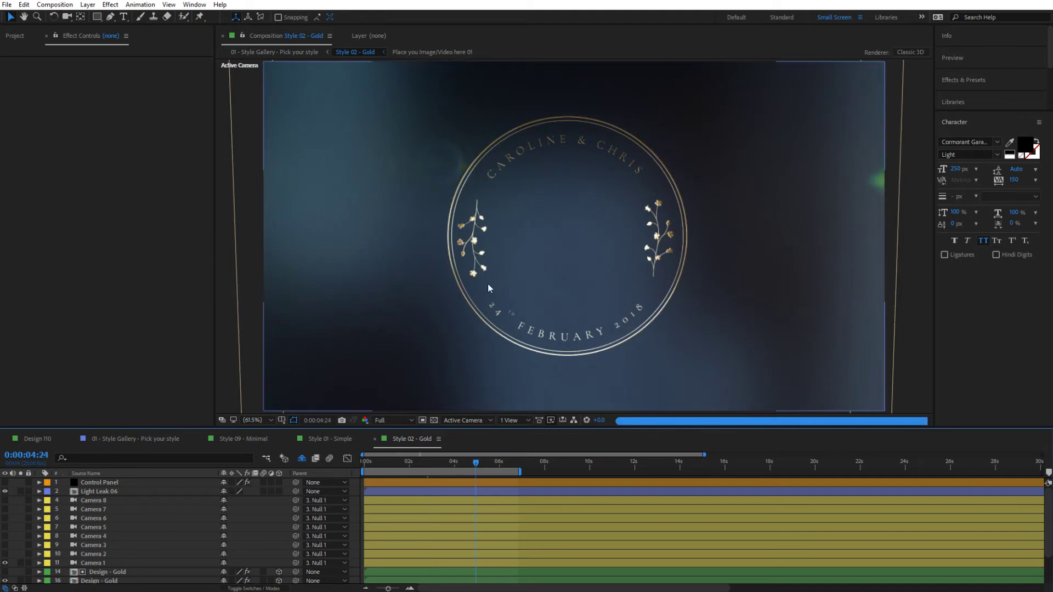
pyautogui.click(426, 462)
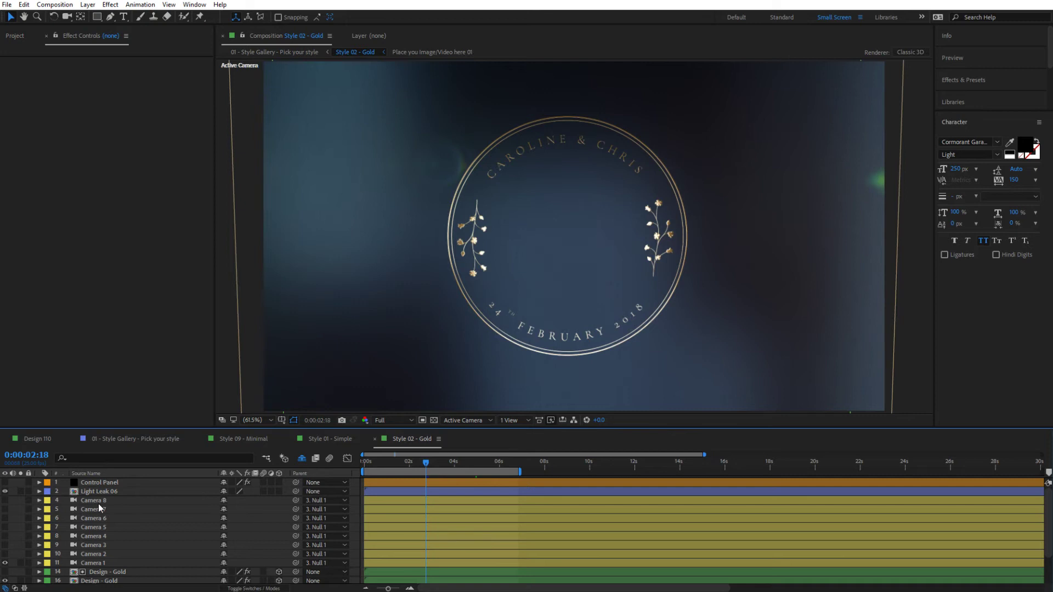
pyautogui.scroll(-2, 99, 508)
pyautogui.scroll(2, 99, 508)
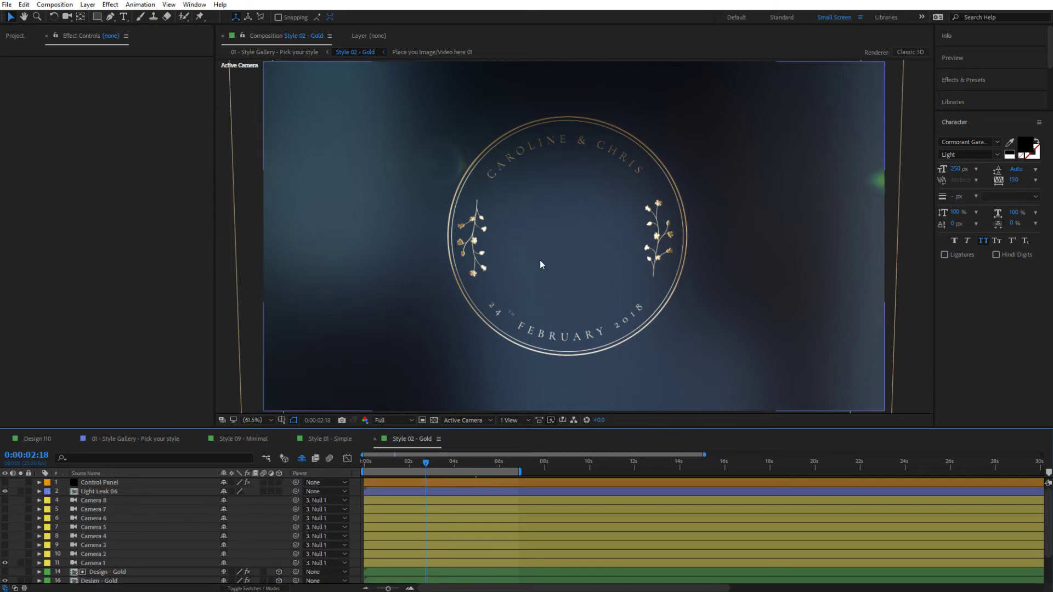
pyautogui.press(',')
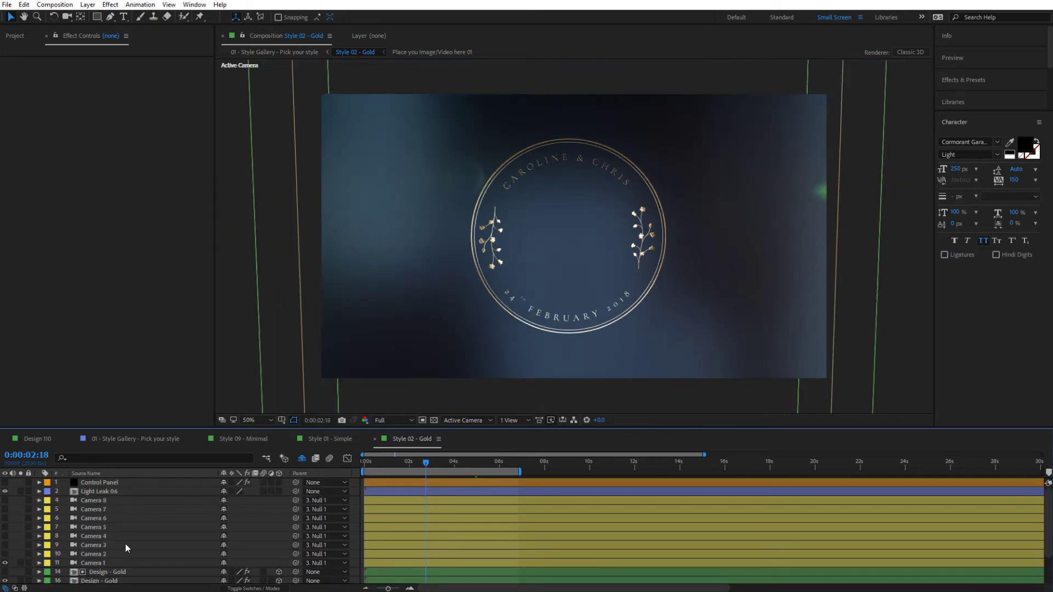
# Replace the three Design - Gold layers in Style 02 - Gold with the Design 110 composition.
pyautogui.click(112, 574)
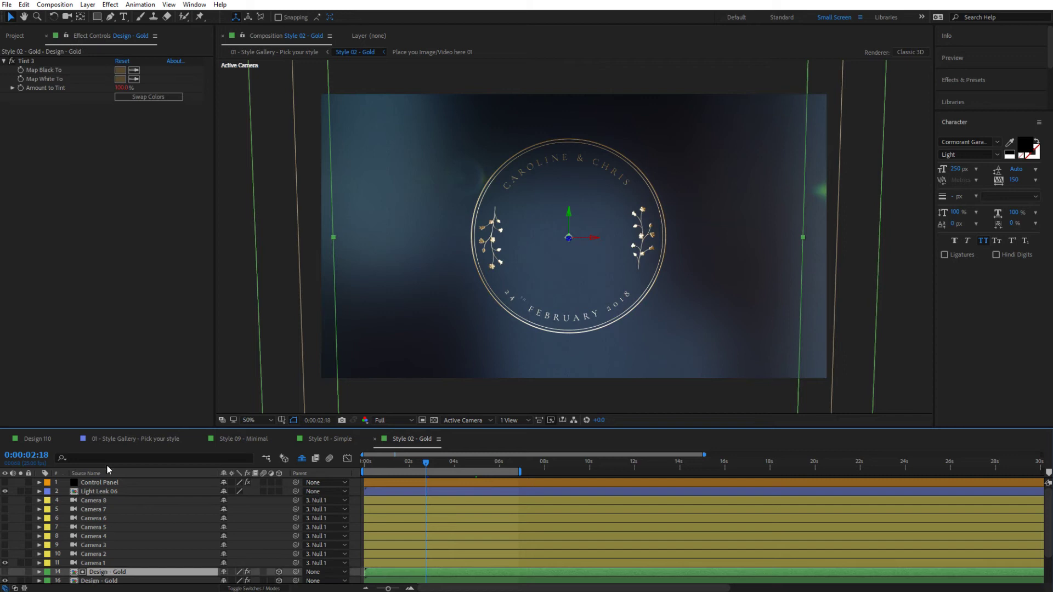
pyautogui.click(21, 39)
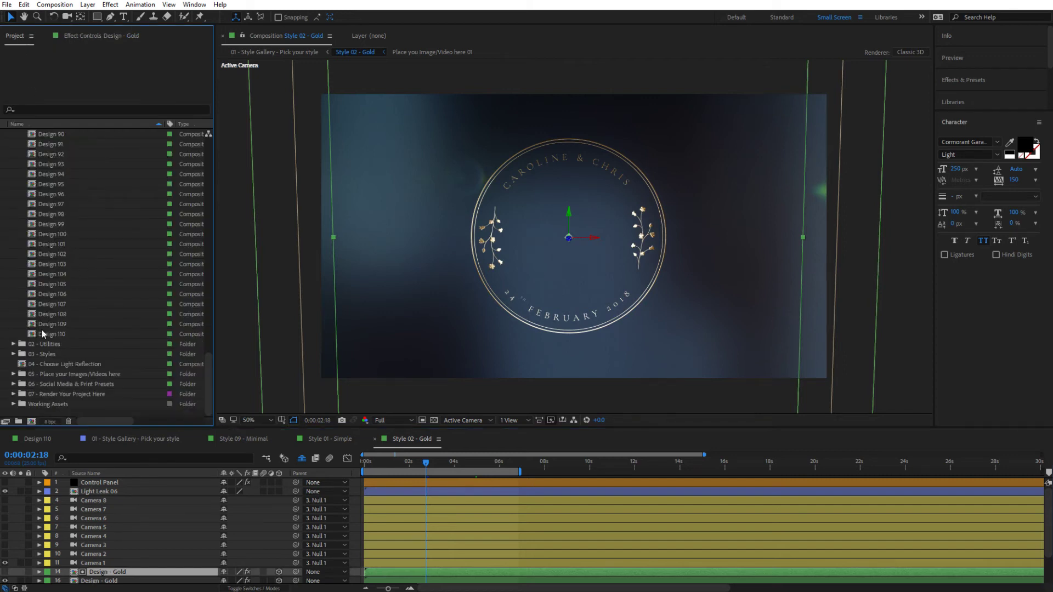
pyautogui.click(45, 355)
pyautogui.click(14, 355)
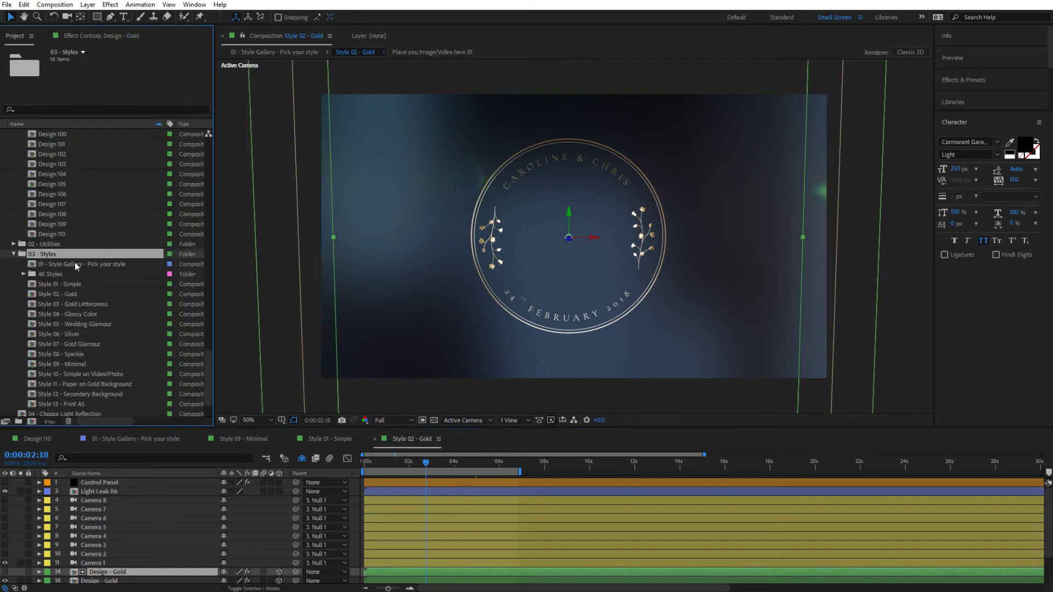
pyautogui.scroll(-2, 121, 513)
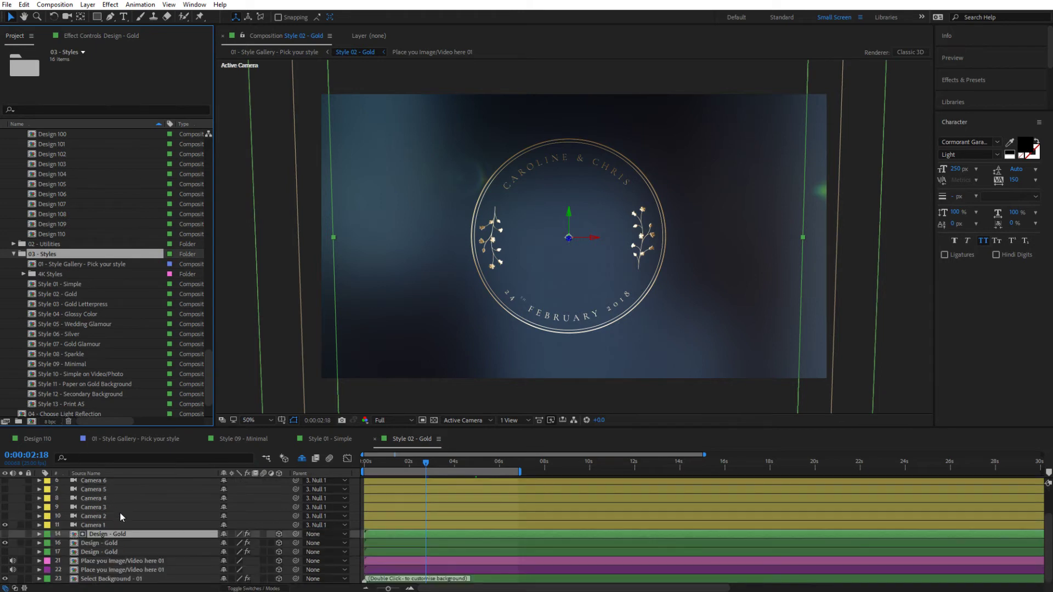
pyautogui.keyDown('shift'); pyautogui.click(97, 551); pyautogui.keyUp('shift')
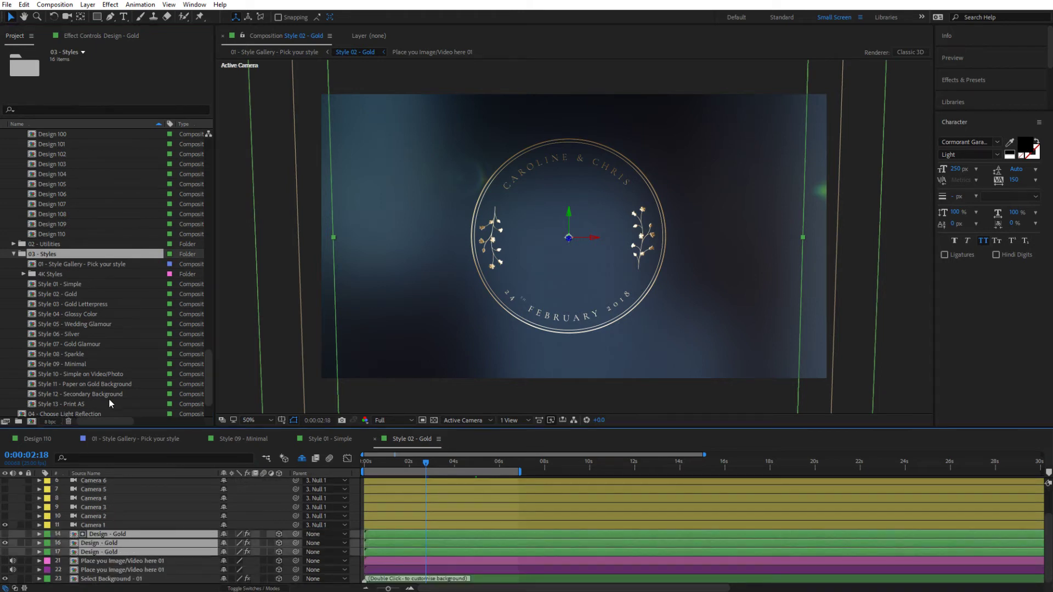
pyautogui.moveTo(51, 234); pyautogui.dragTo(117, 541)
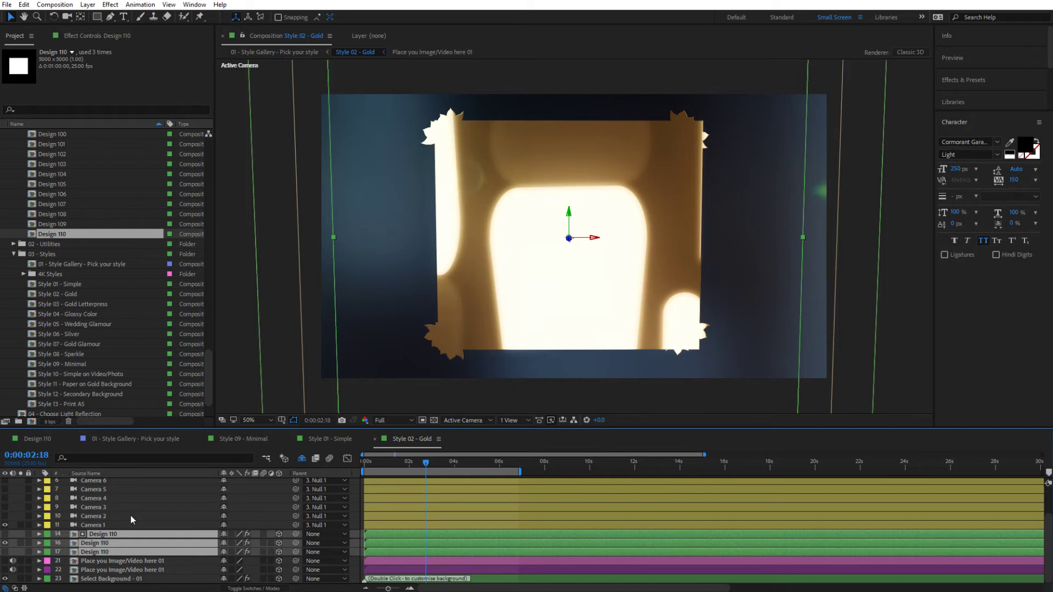
pyautogui.click(99, 526)
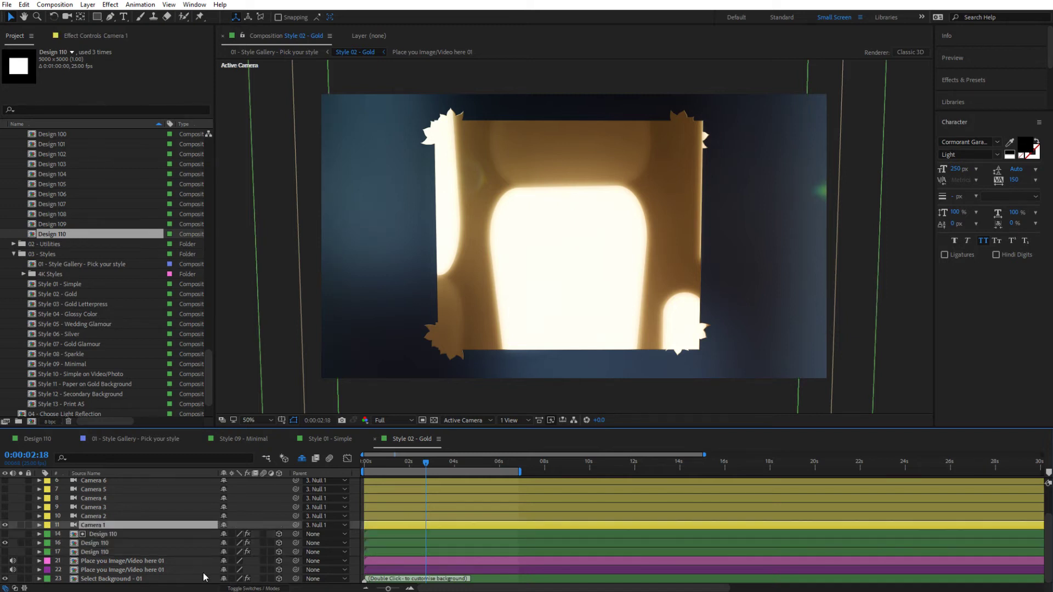
# Hide the Rectangle 3, 4, 5 and 6 layers in Design 110 and return to Style 02 - Gold.
pyautogui.click(33, 439)
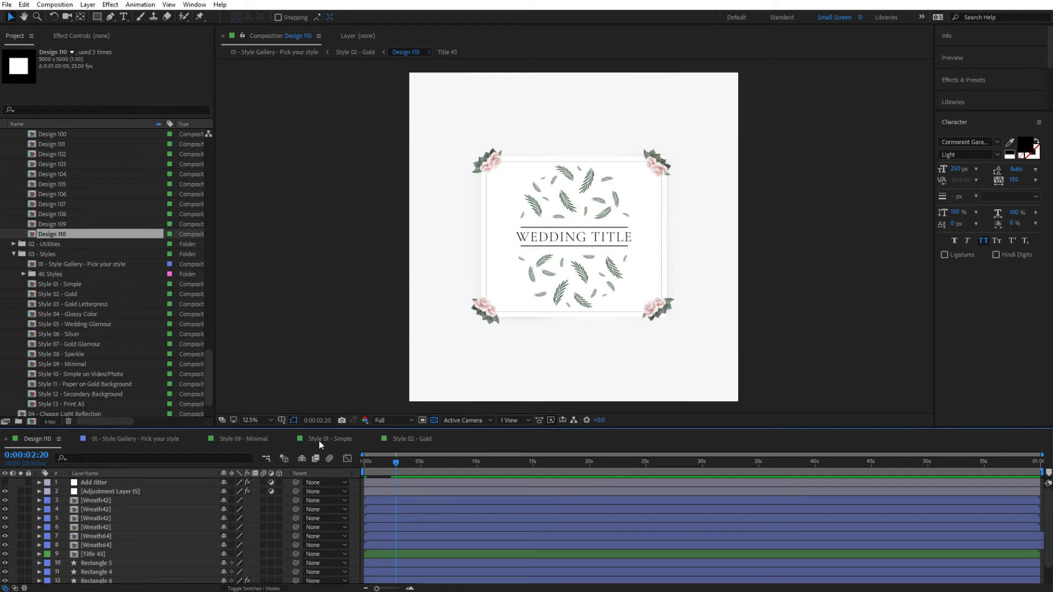
pyautogui.scroll(-1, 137, 536)
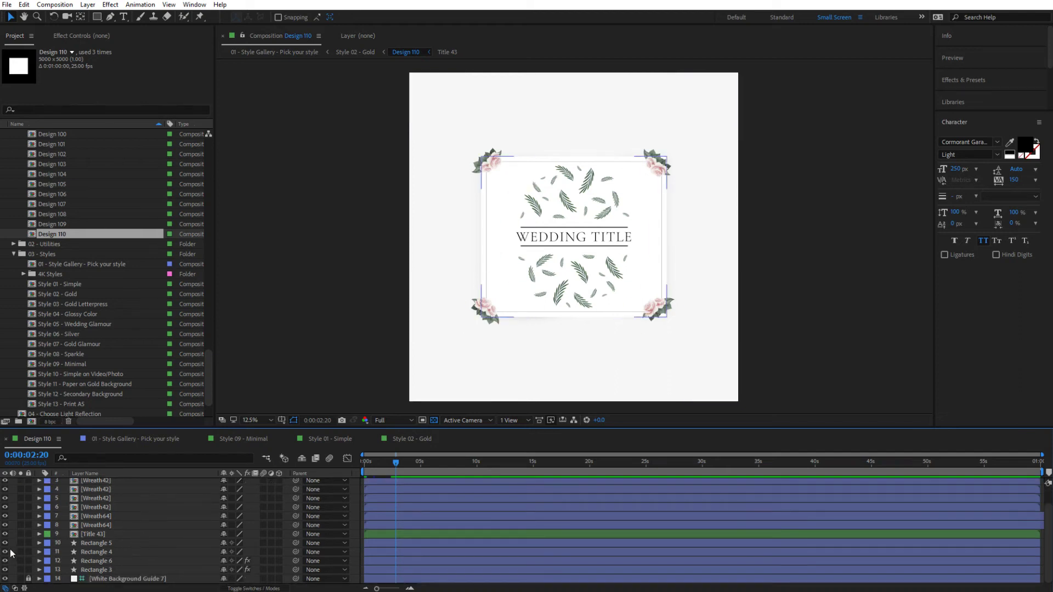
pyautogui.click(94, 537)
pyautogui.click(91, 543)
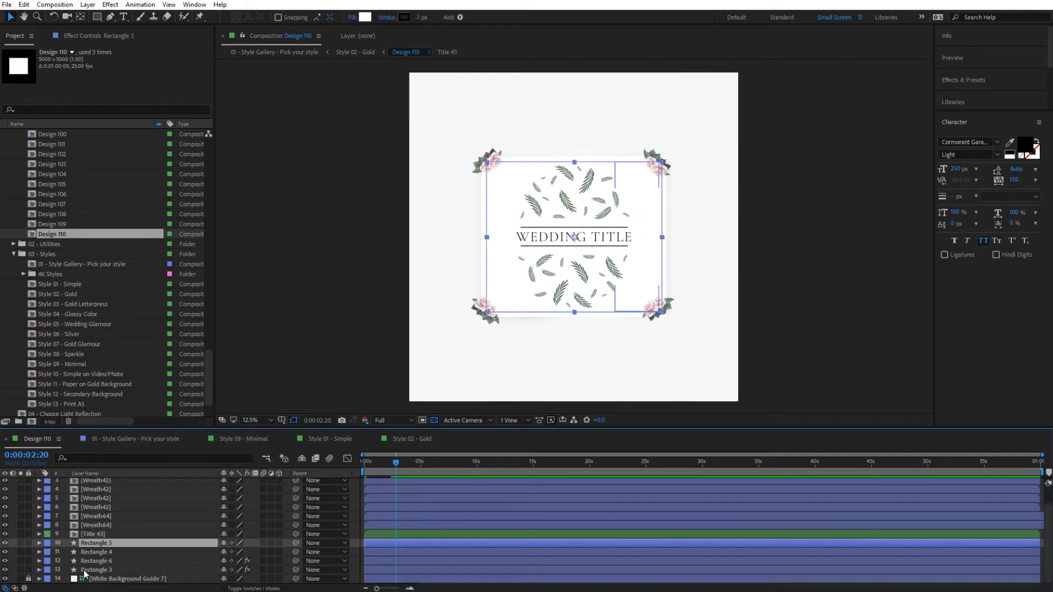
pyautogui.keyDown('shift'); pyautogui.click(85, 570); pyautogui.keyUp('shift')
pyautogui.click(5, 570)
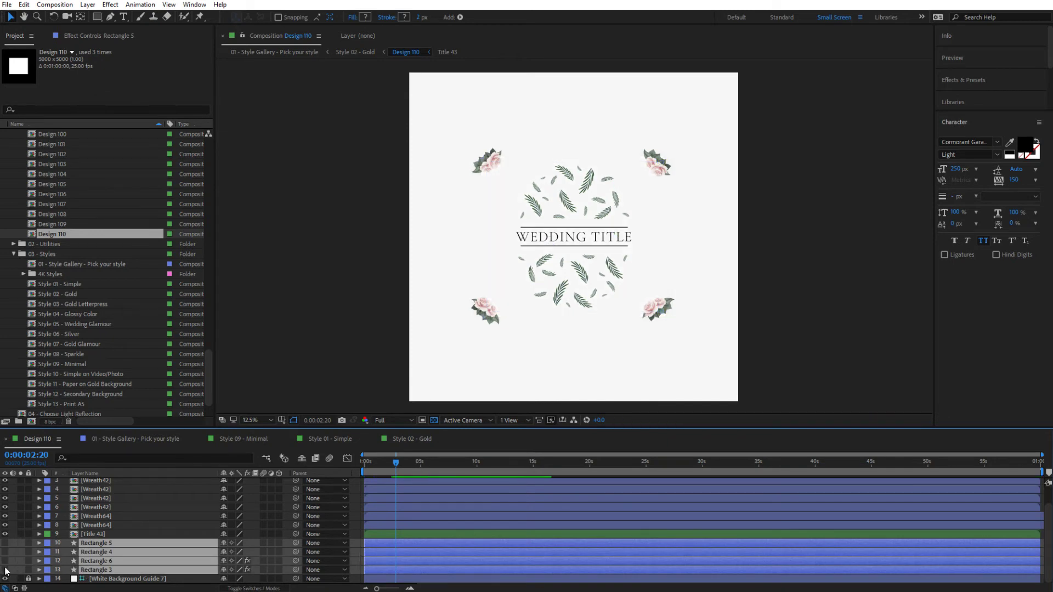
pyautogui.click(5, 570)
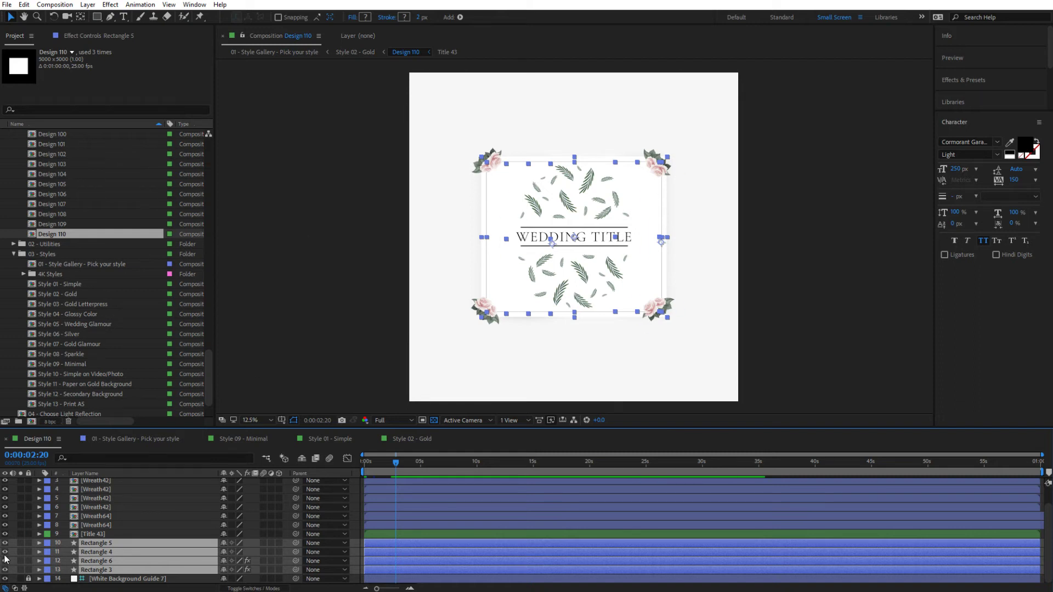
pyautogui.moveTo(5, 543); pyautogui.dragTo(5, 570)
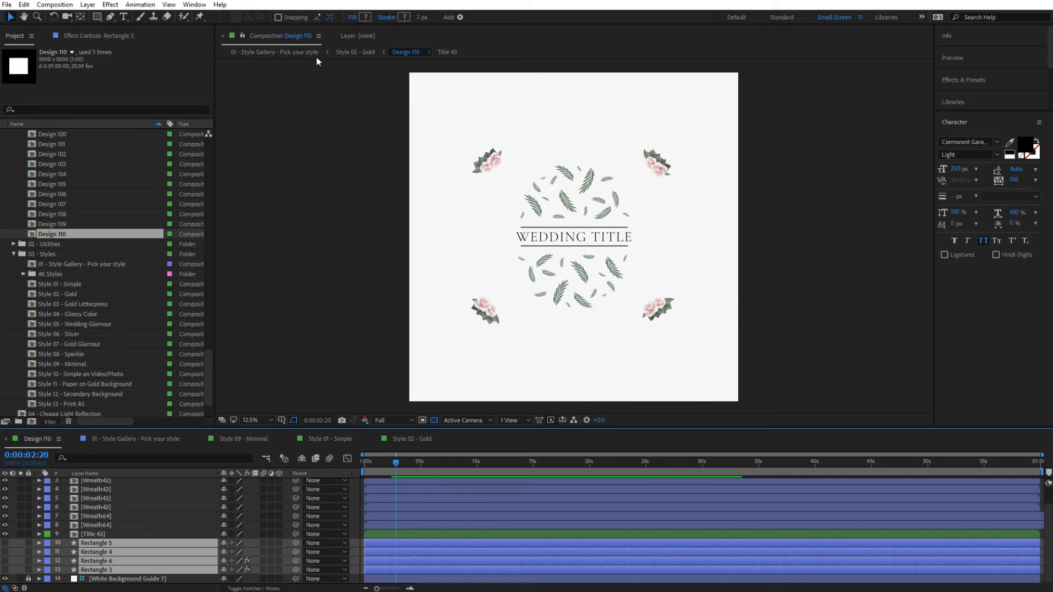
pyautogui.click(356, 53)
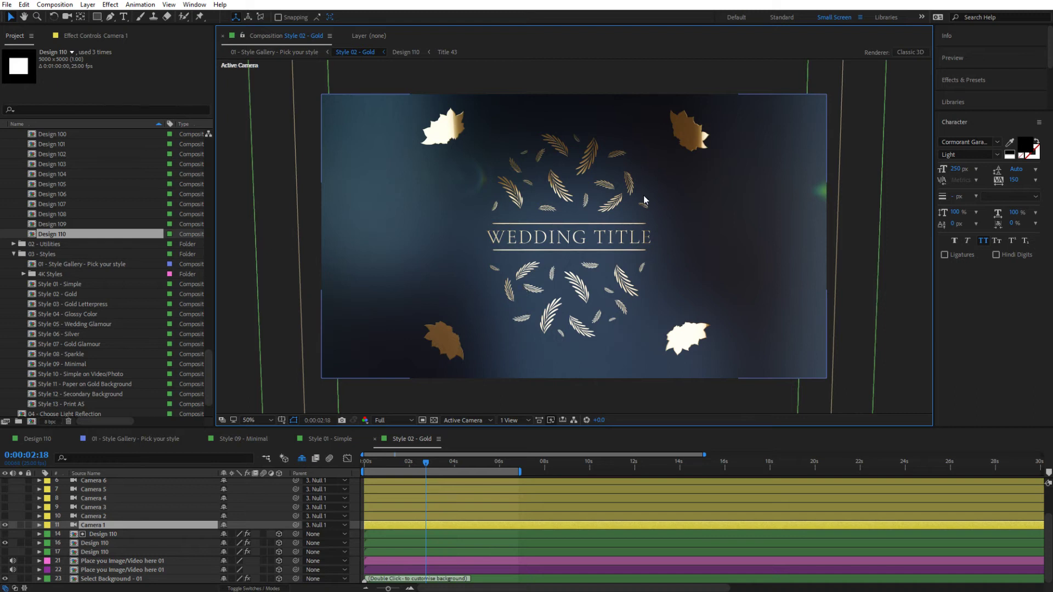
# Set the Edge Bevel Size on the Control Panel layer to 20 and inspect the bevel on the leaves up close.
pyautogui.press('/')
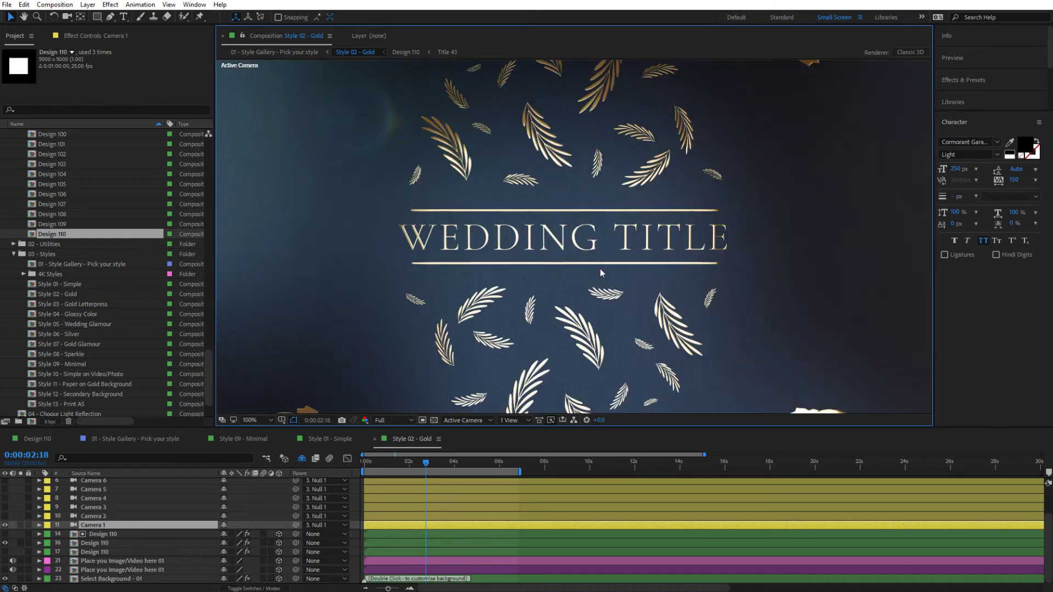
pyautogui.scroll(3, 122, 501)
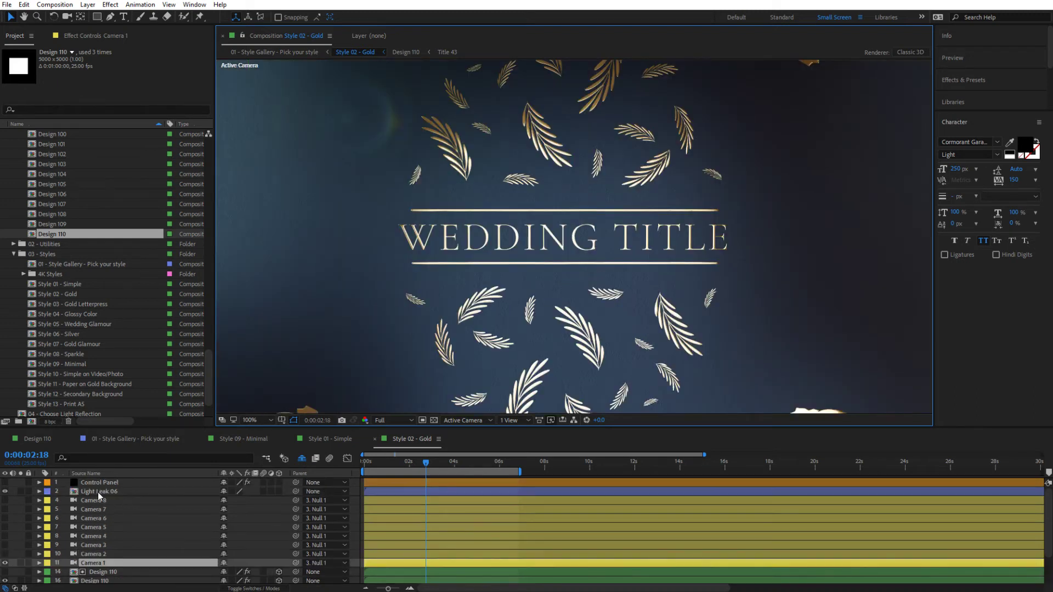
pyautogui.click(96, 485)
pyautogui.click(94, 37)
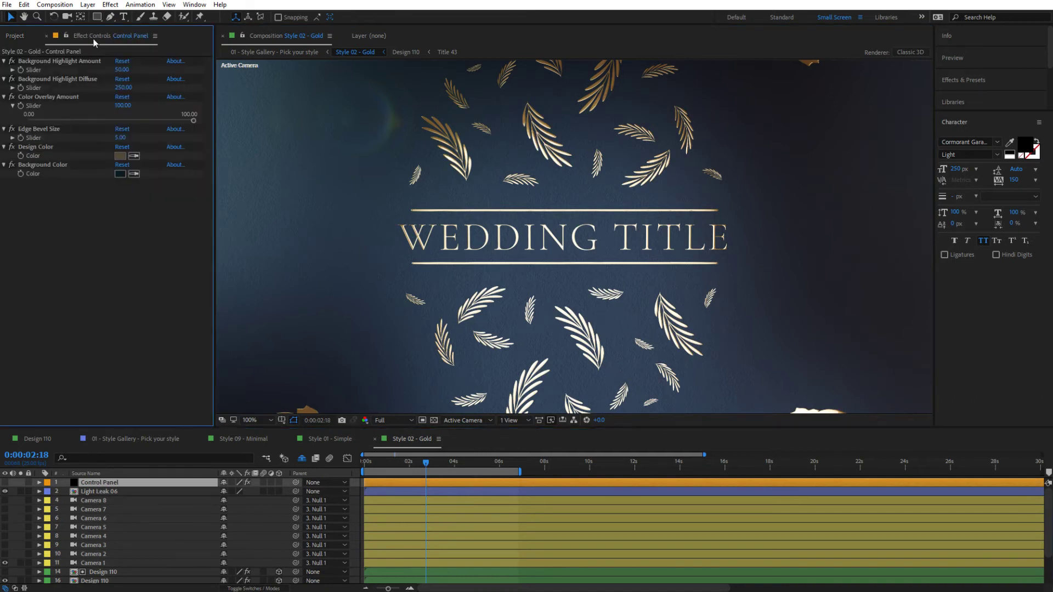
pyautogui.click(43, 131)
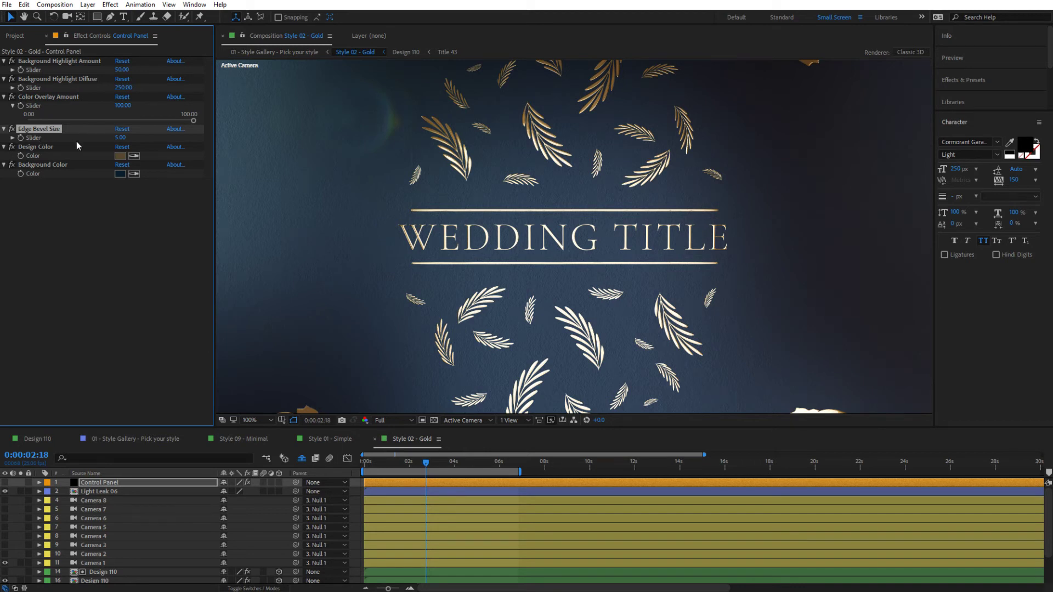
pyautogui.click(120, 137)
pyautogui.press('Return')
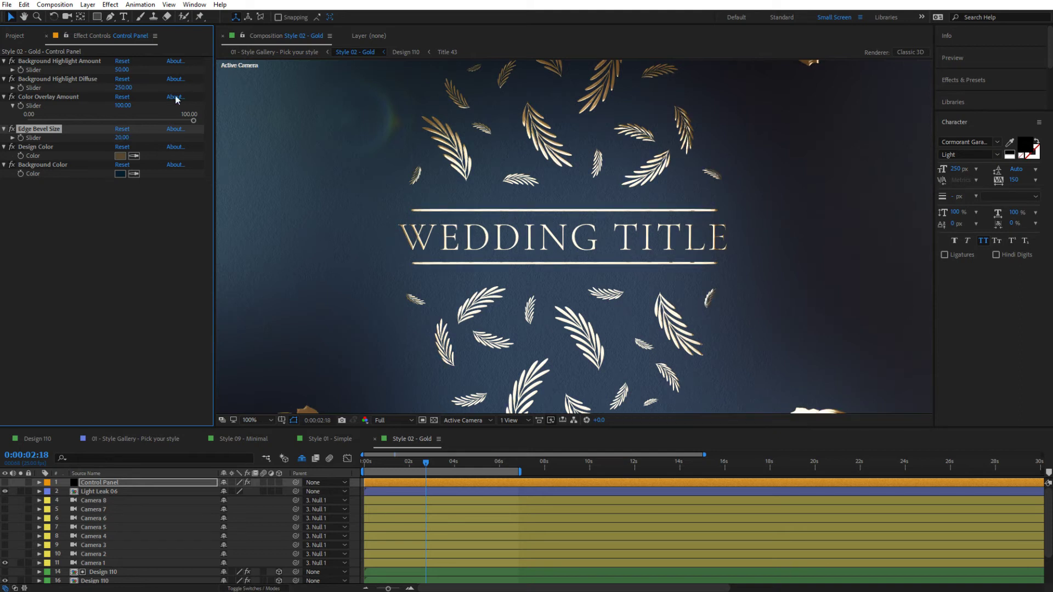
pyautogui.scroll(1, 403, 120)
pyautogui.moveTo(398, 184); pyautogui.dragTo(399, 224)
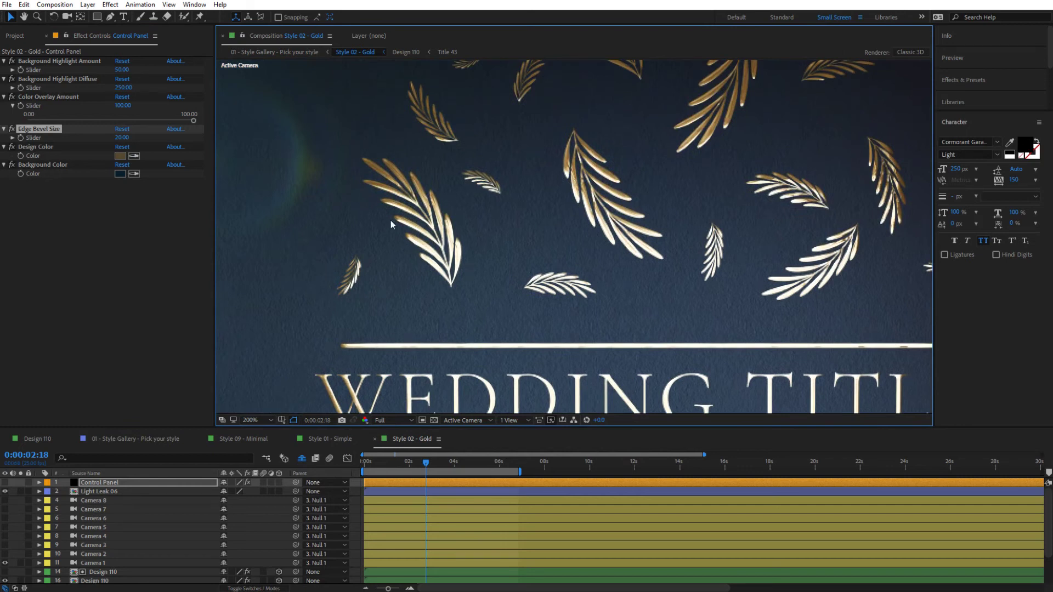
pyautogui.scroll(-1, 402, 225)
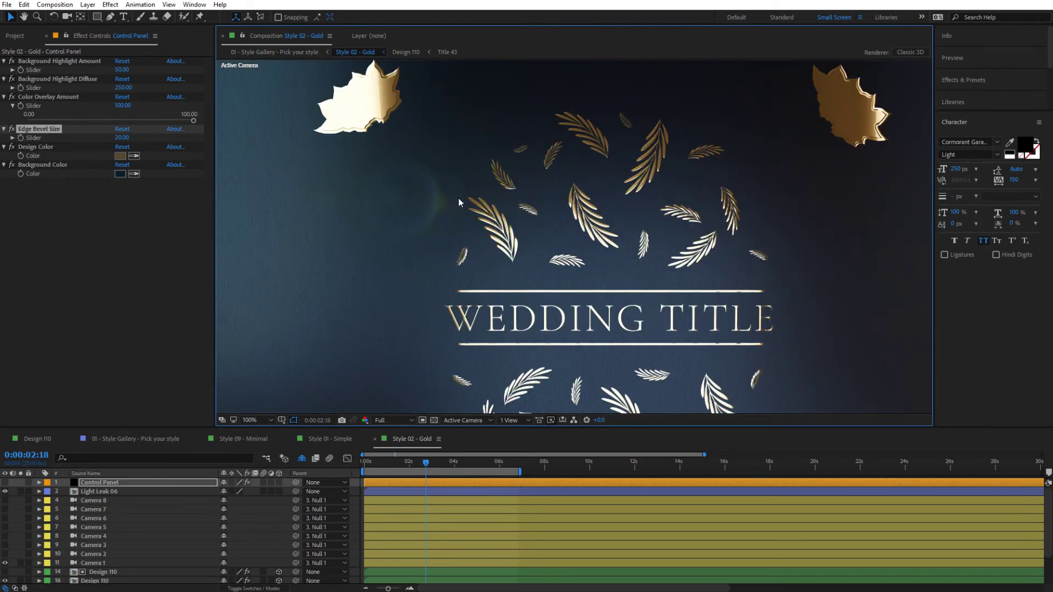
# Set the Edge Bevel Size on the Control Panel layer to 50.
pyautogui.click(120, 138)
pyautogui.write('50')
pyautogui.press('Return')
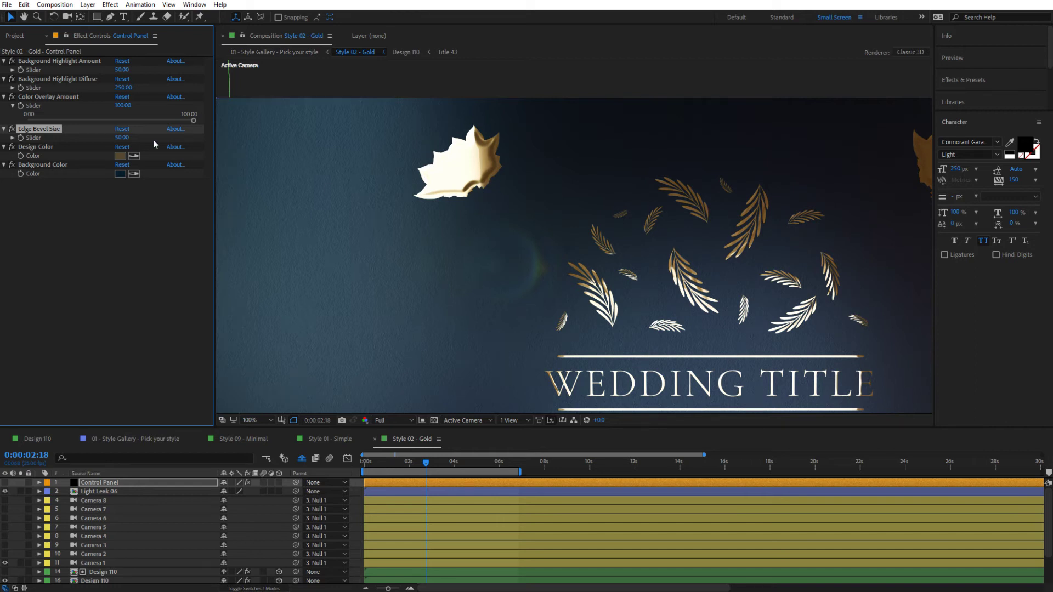
# Set the Edge Bevel Size on the Control Panel layer to 5 and check the whole gold design.
pyautogui.click(121, 138)
pyautogui.press('Return')
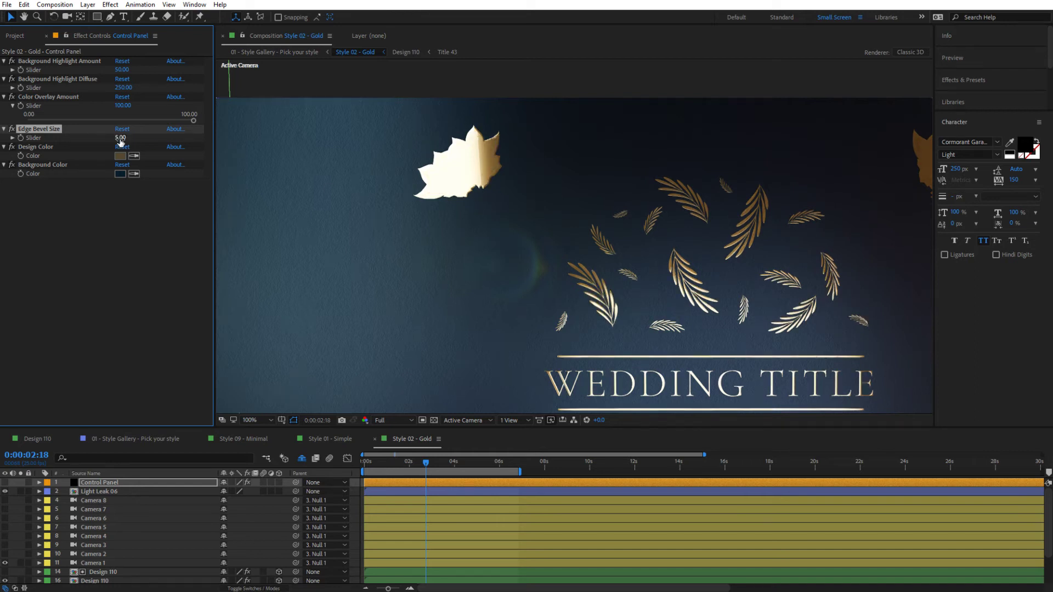
pyautogui.moveTo(509, 228); pyautogui.dragTo(285, 110)
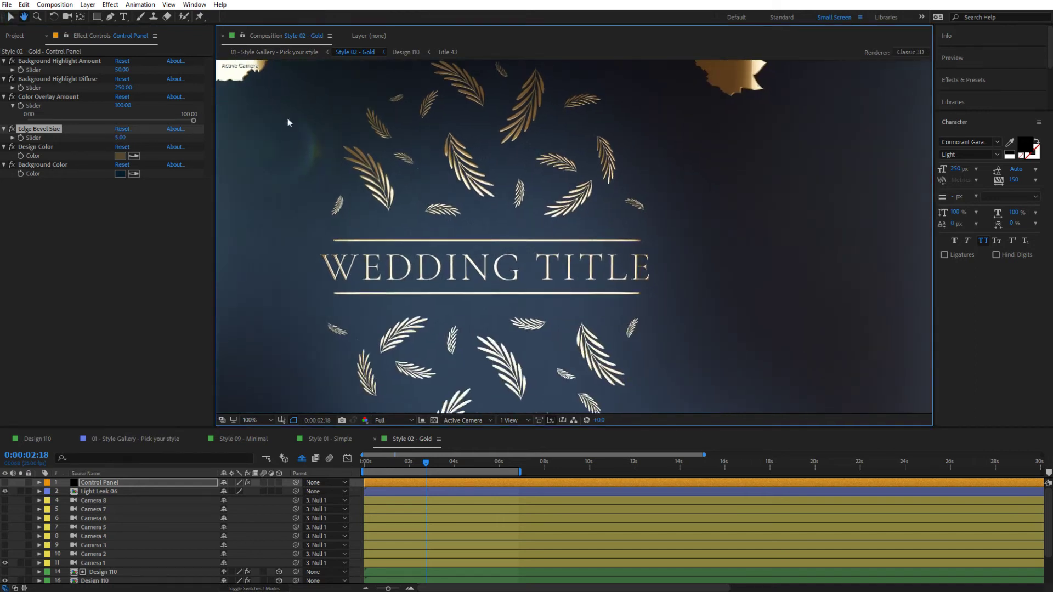
pyautogui.moveTo(449, 275); pyautogui.dragTo(526, 200)
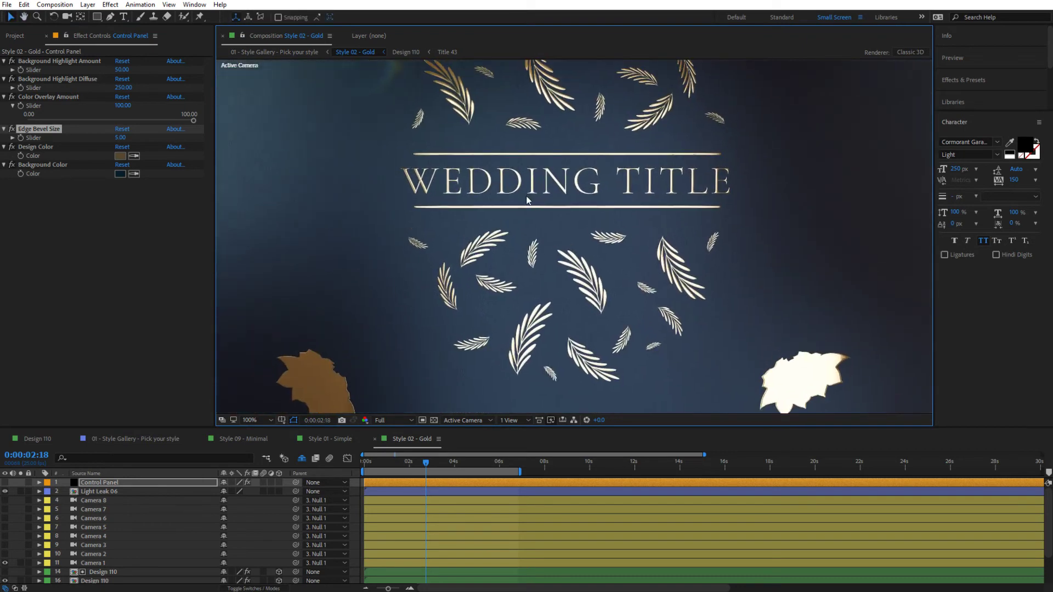
pyautogui.press(',')
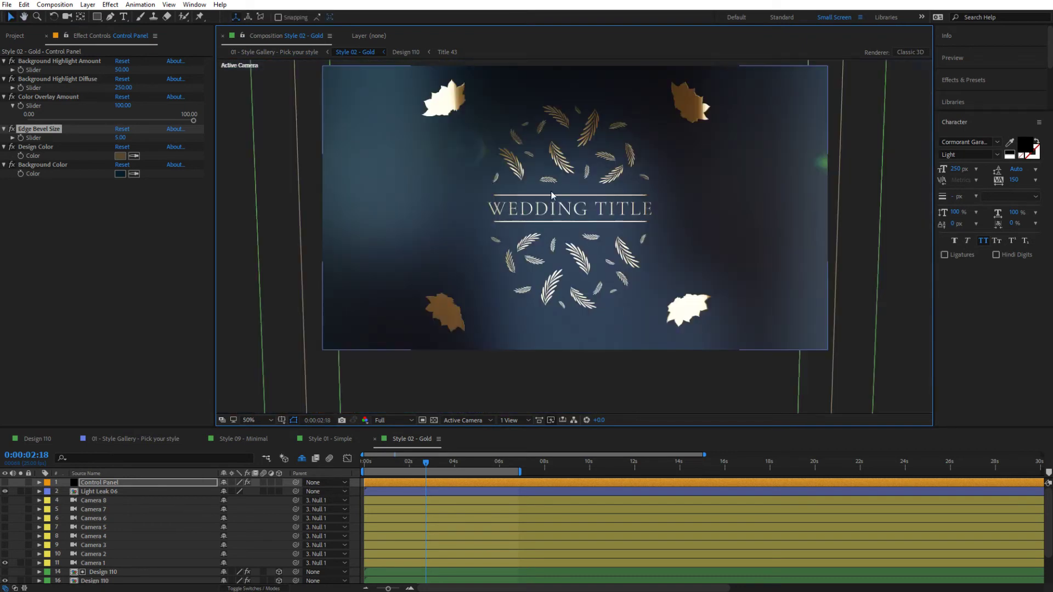
pyautogui.moveTo(565, 213); pyautogui.dragTo(578, 232)
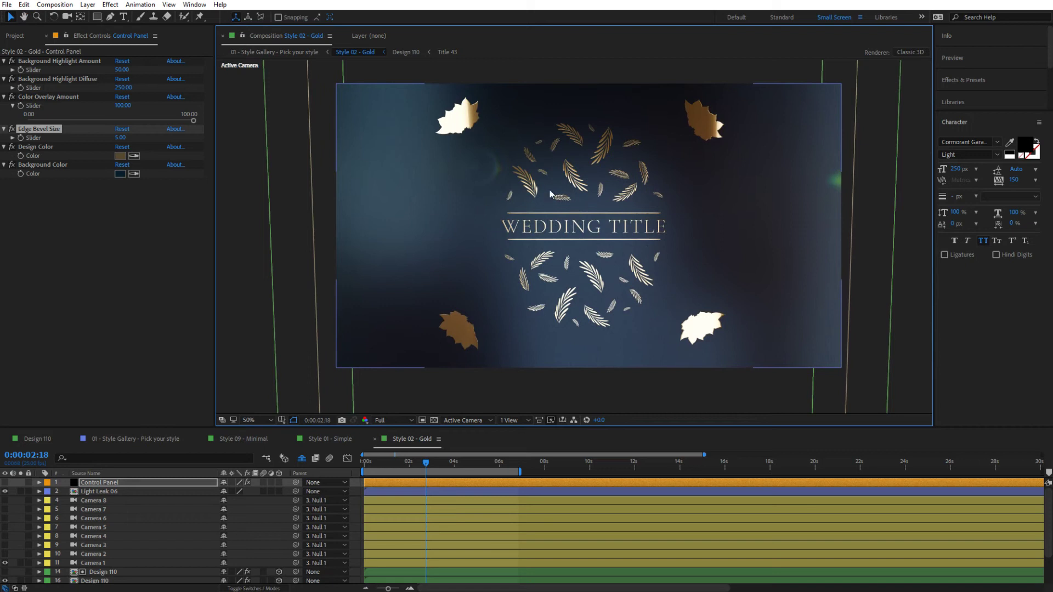
# Try a pale beige Design Color on the Control Panel layer and undo the colour change.
pyautogui.click(120, 156)
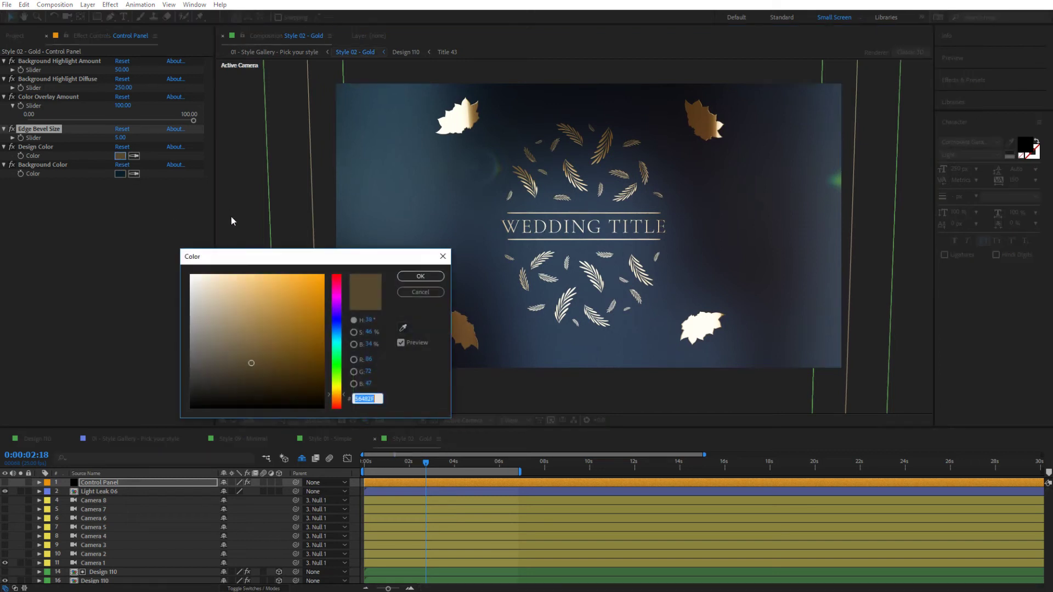
pyautogui.moveTo(266, 349)
pyautogui.mouseDown()
pyautogui.moveTo(257, 324)
pyautogui.moveTo(270, 306)
pyautogui.moveTo(247, 360)
pyautogui.moveTo(197, 308)
pyautogui.mouseUp()
pyautogui.click(420, 276)
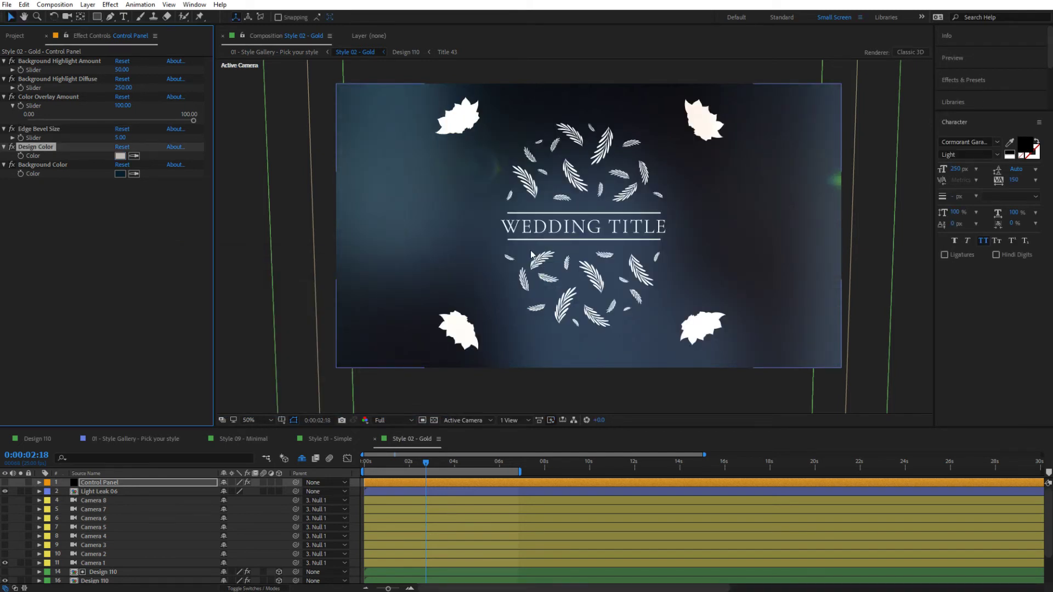
pyautogui.hotkey('ctrl', 'z')
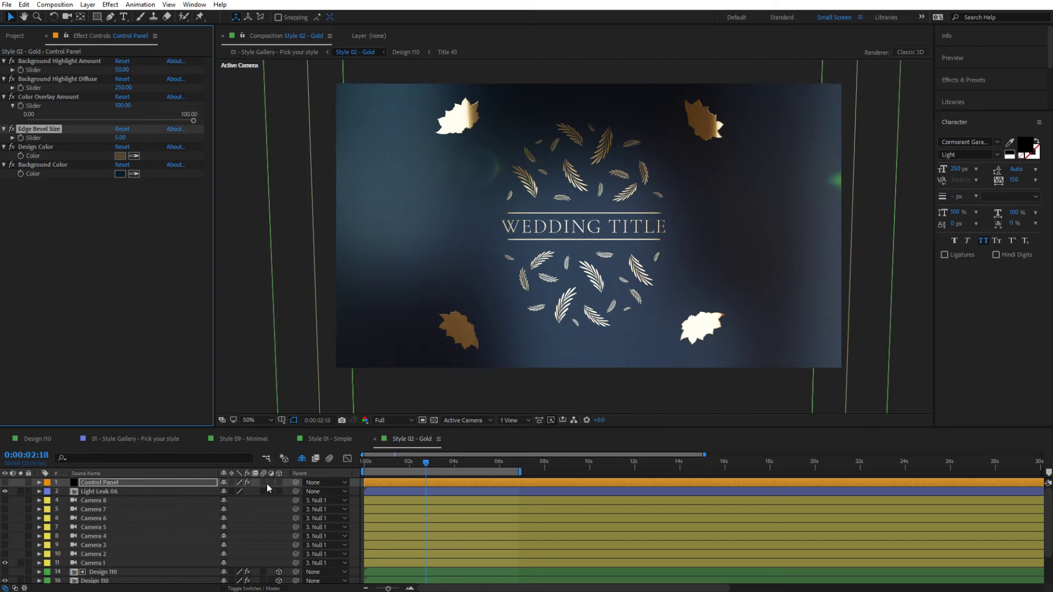
pyautogui.scroll(-2, 239, 540)
pyautogui.scroll(2, 239, 539)
# Open the Simple on Video/Photo style from the style gallery and select its Place you Image/Video here 02 layer.
pyautogui.click(147, 442)
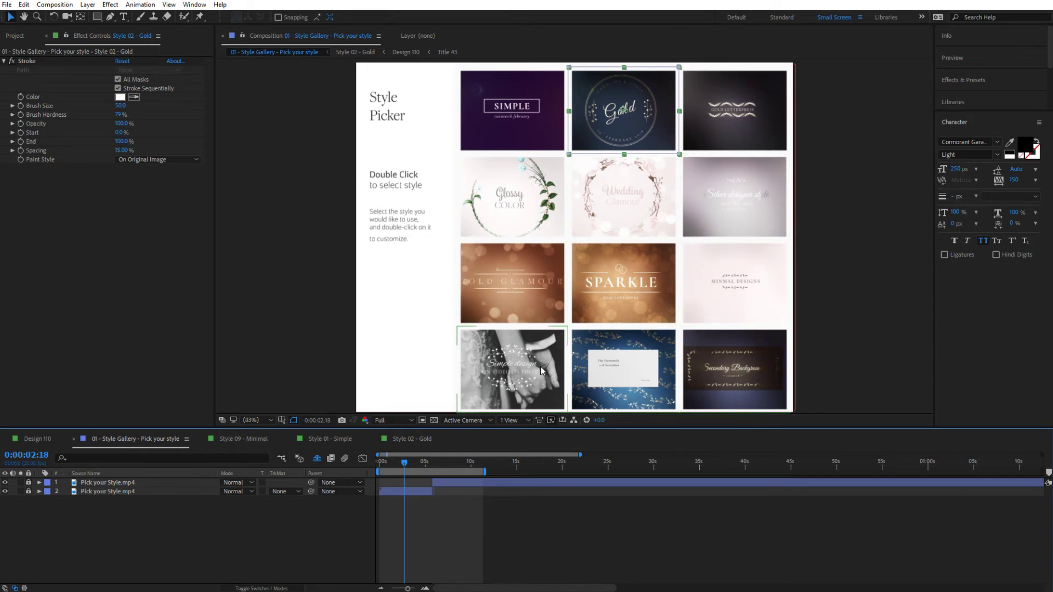
pyautogui.doubleClick(506, 371)
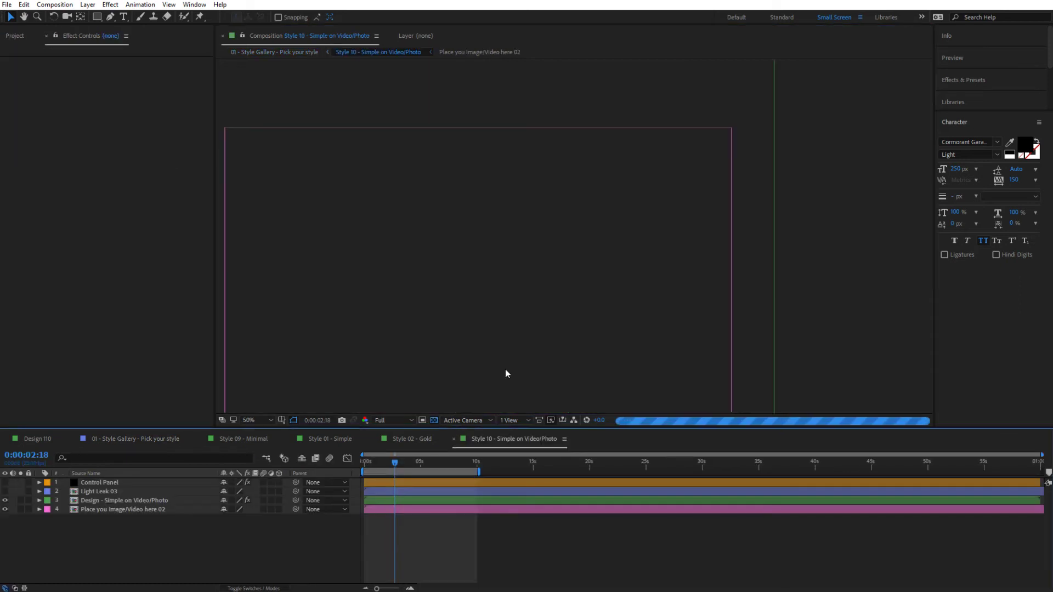
pyautogui.click(252, 422)
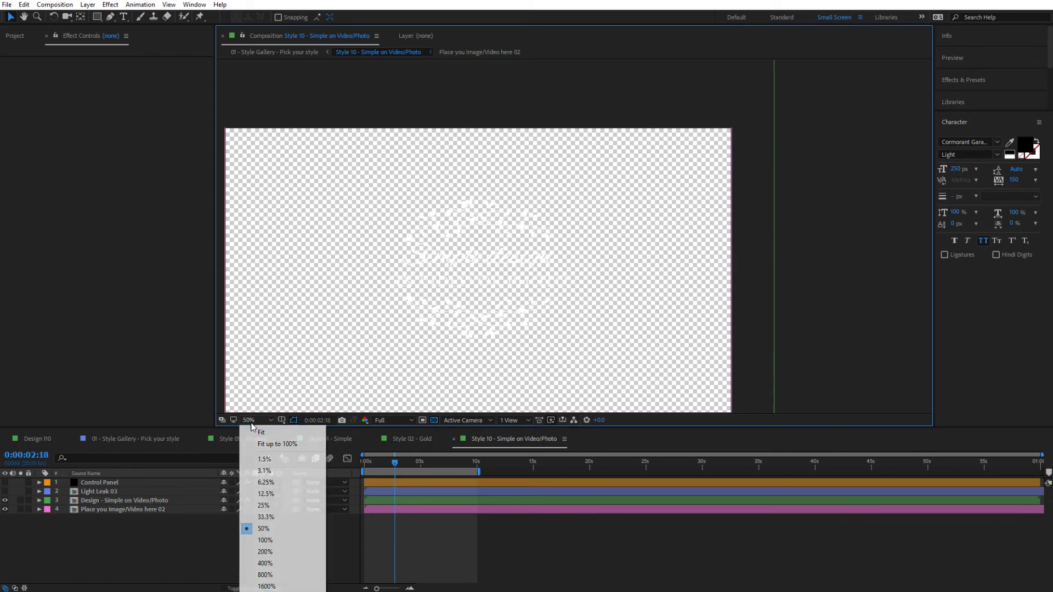
pyautogui.click(277, 444)
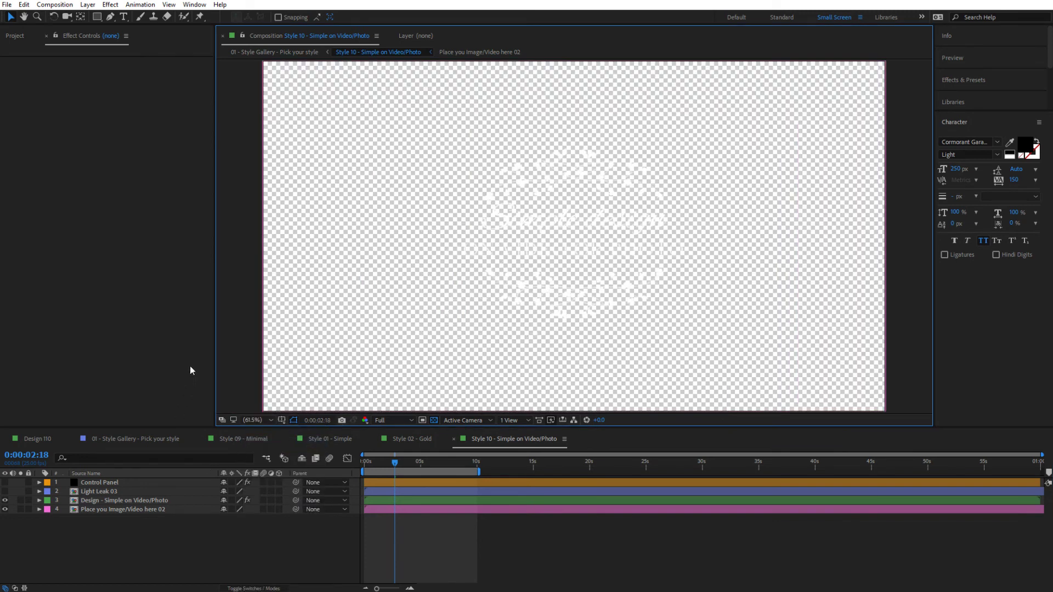
pyautogui.click(113, 510)
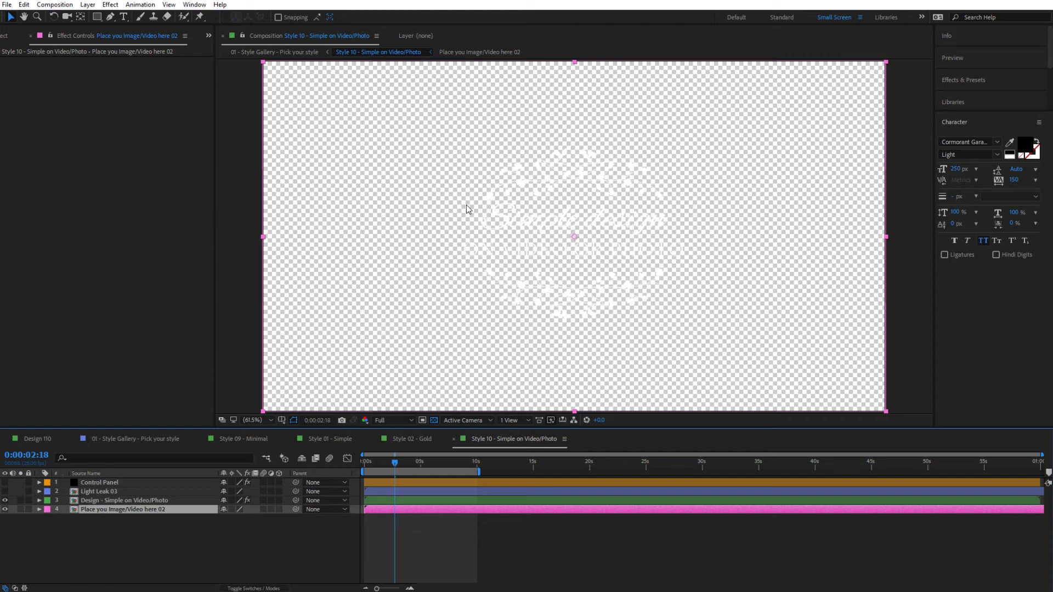
# Collapse the 03 - Styles and 01 - Wedding Designs folders in the project so the imported footage can be reached.
pyautogui.click(6, 36)
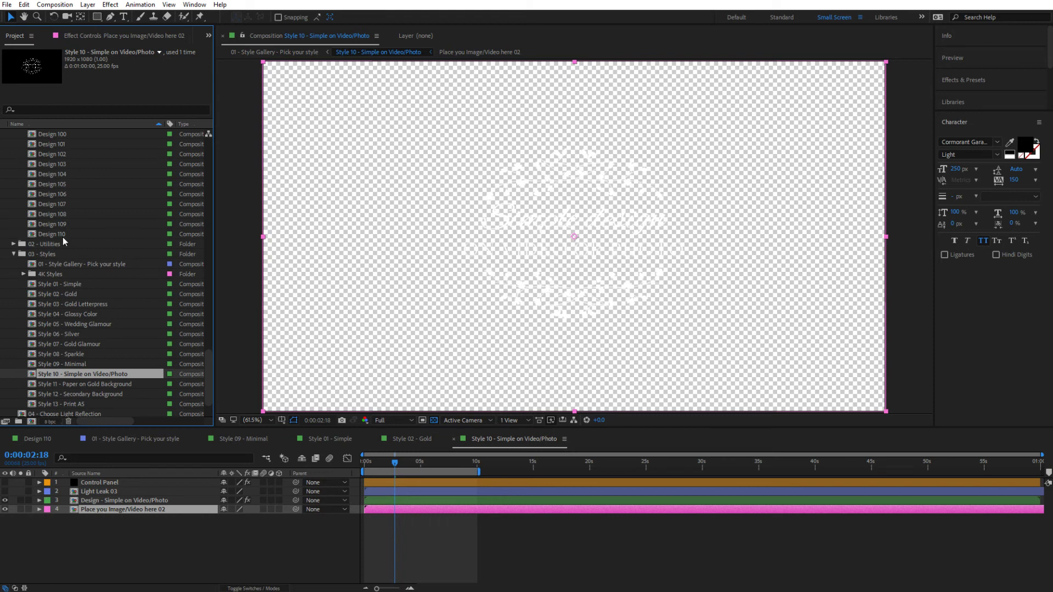
pyautogui.click(14, 254)
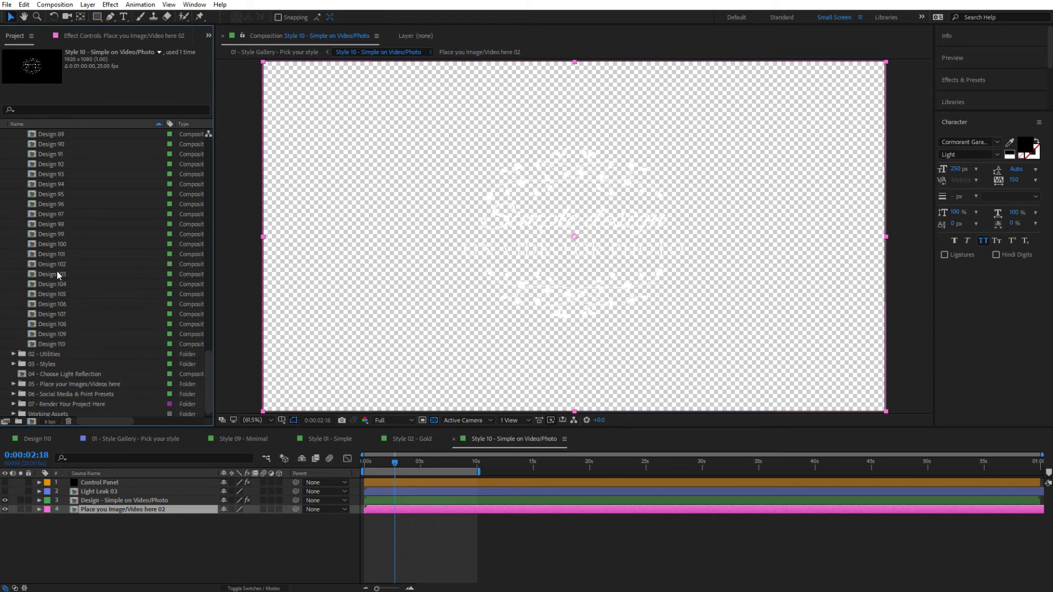
pyautogui.scroll(20, 58, 274)
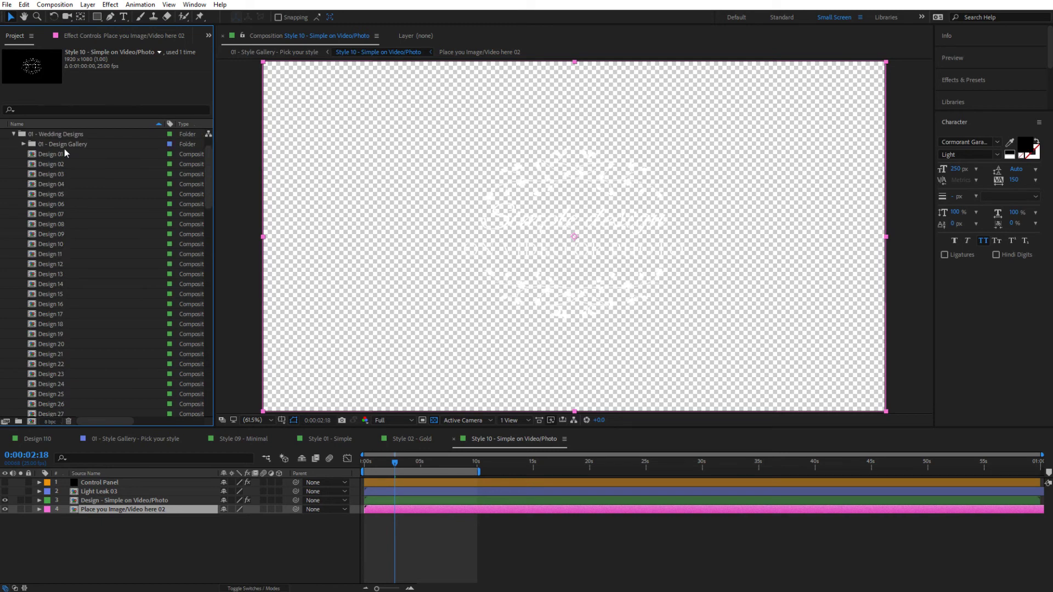
pyautogui.scroll(2, 65, 153)
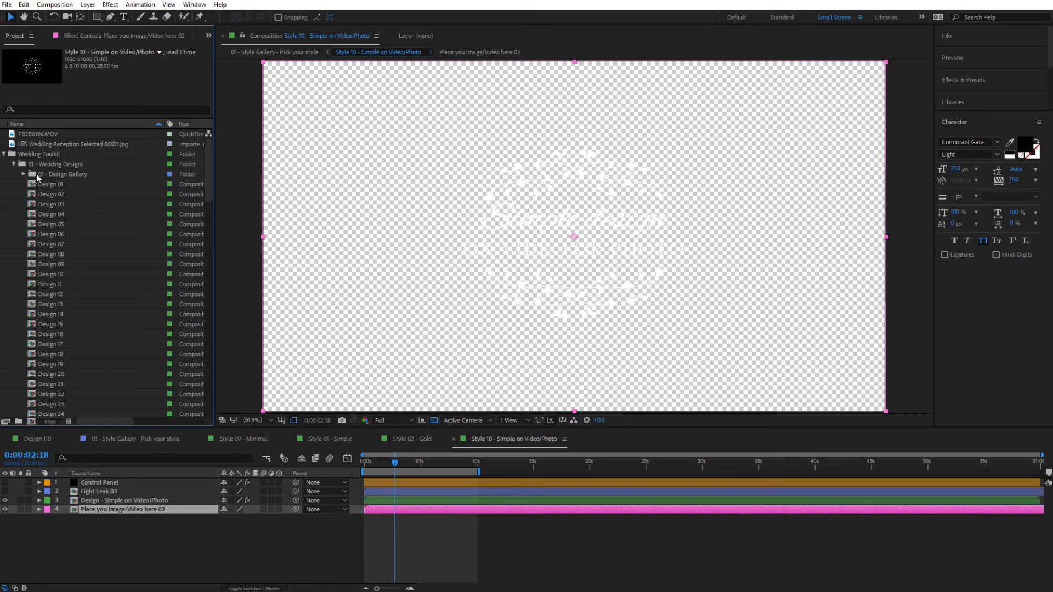
pyautogui.click(4, 156)
pyautogui.click(4, 156)
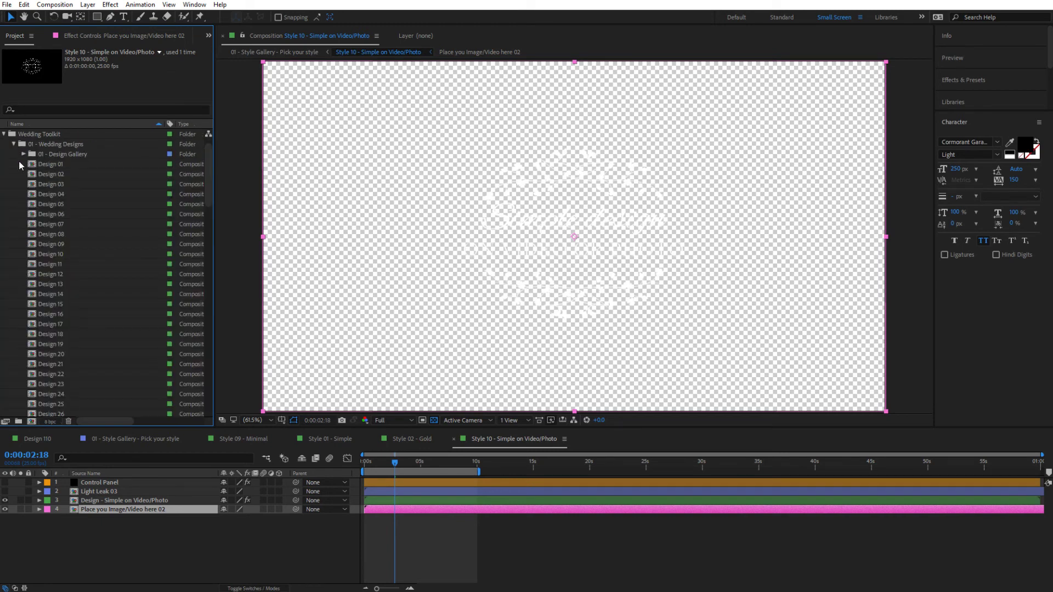
pyautogui.click(14, 144)
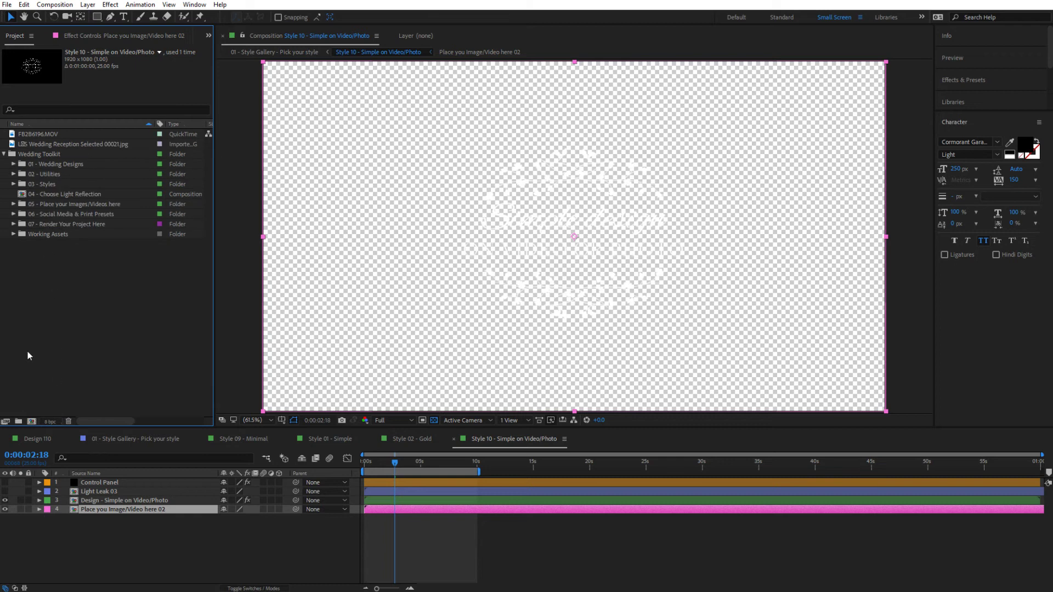
# Place the FB2B6196.MOV footage in the Place you Image/Video here 02 composition and scale it to 215%.
pyautogui.doubleClick(107, 512)
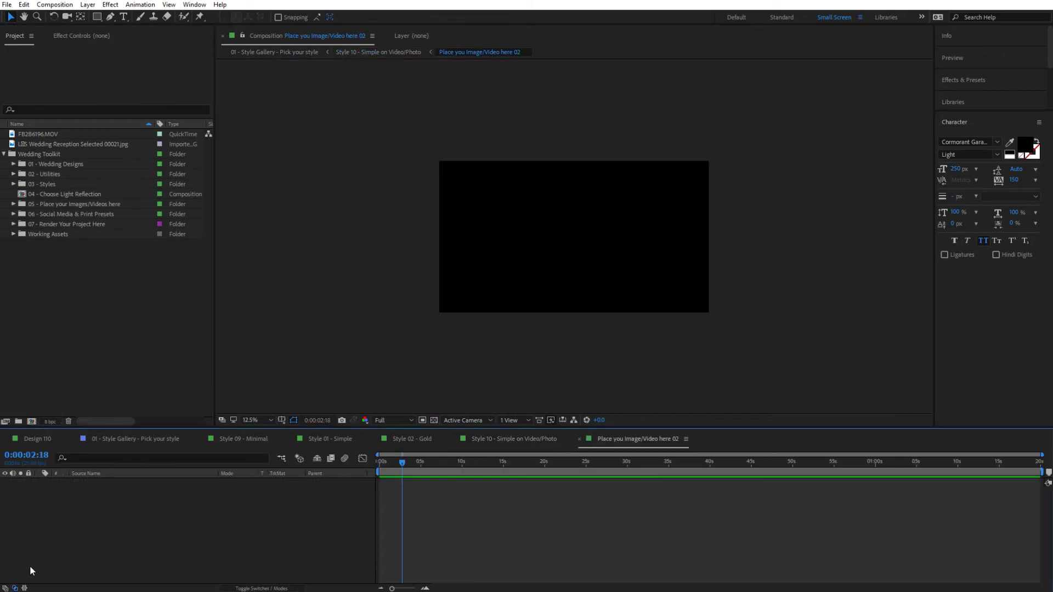
pyautogui.moveTo(48, 137); pyautogui.dragTo(132, 498)
pyautogui.press('s')
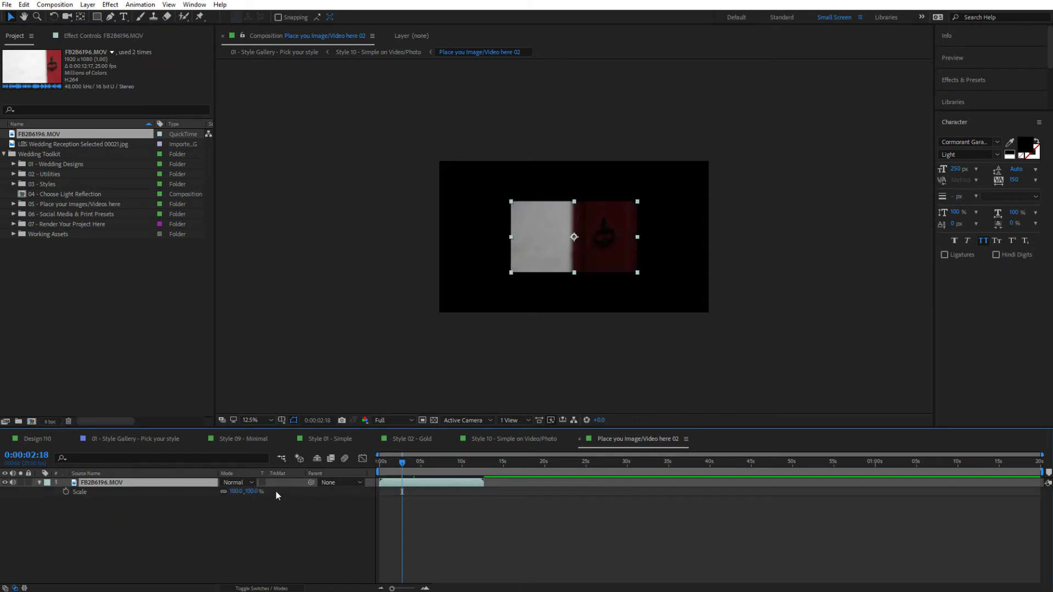
pyautogui.moveTo(257, 495); pyautogui.dragTo(324, 502)
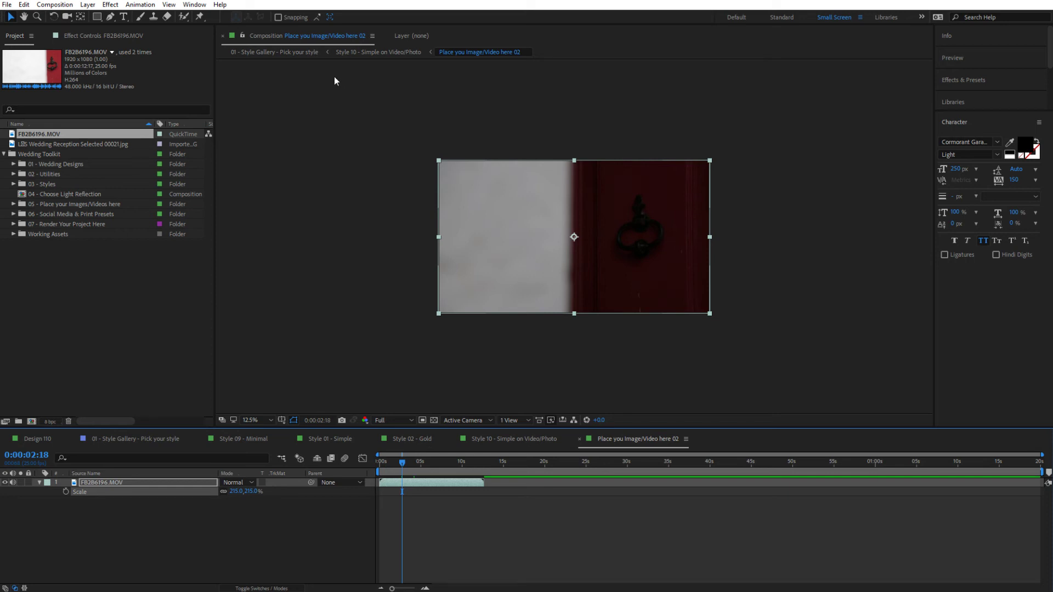
# Return to the Style 10 - Simple on Video/Photo composition and check the title over the footage at 0:00:04:05.
pyautogui.click(372, 53)
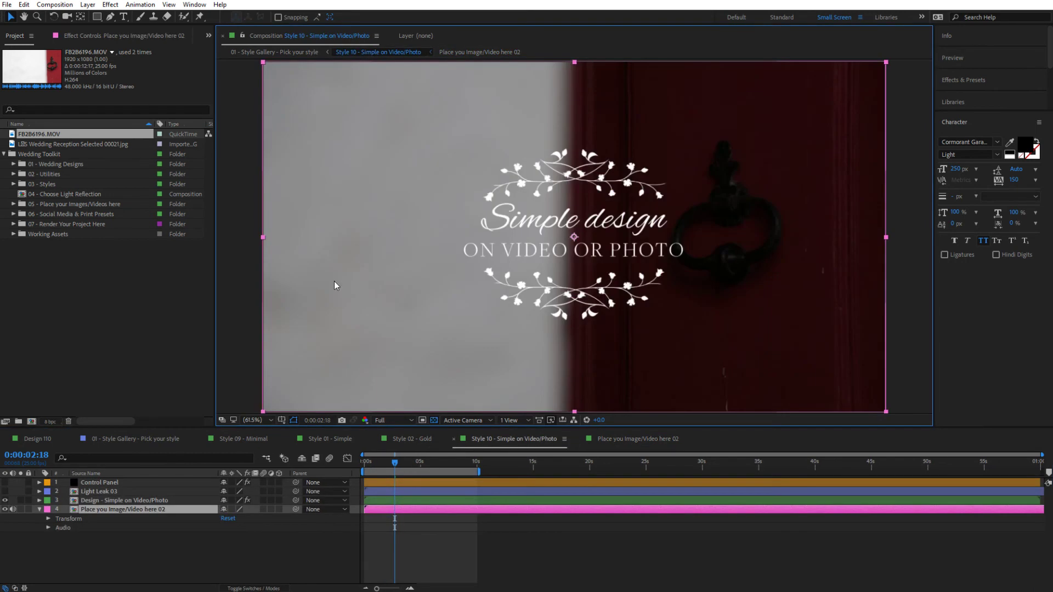
pyautogui.moveTo(398, 467); pyautogui.dragTo(412, 468)
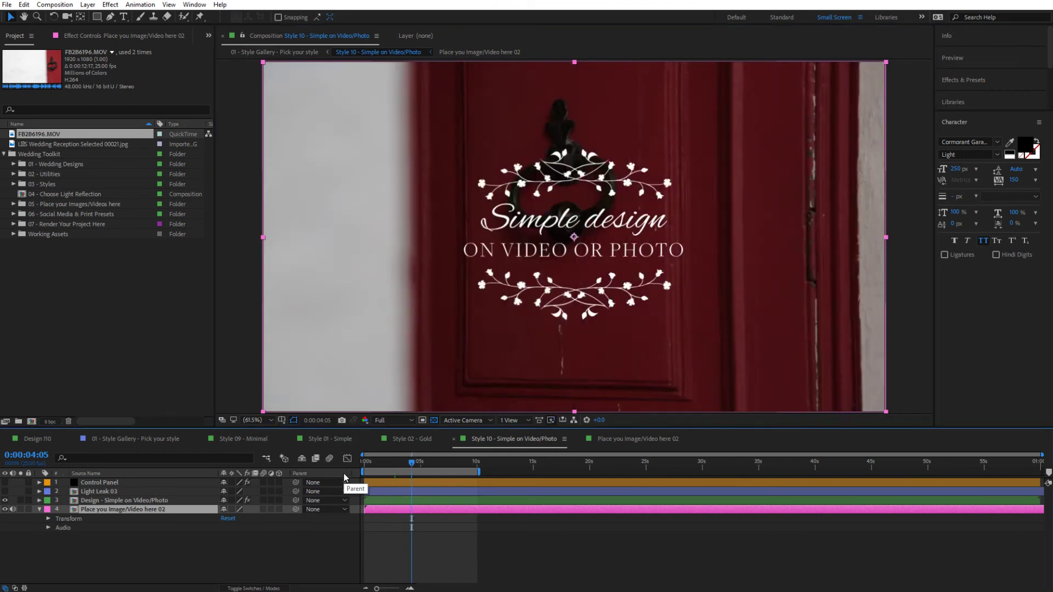
pyautogui.click(269, 421)
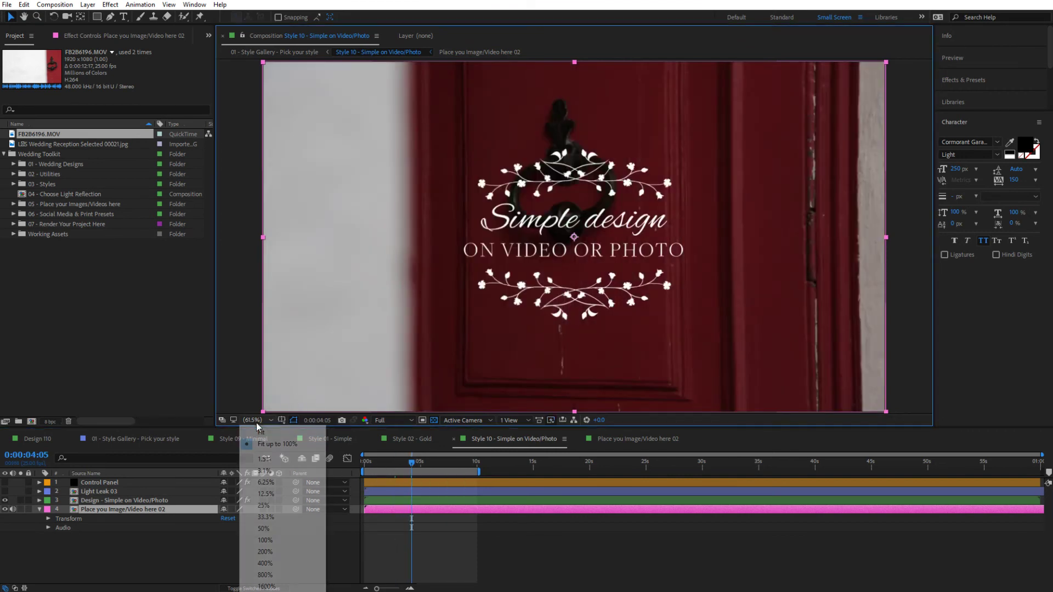
pyautogui.click(276, 442)
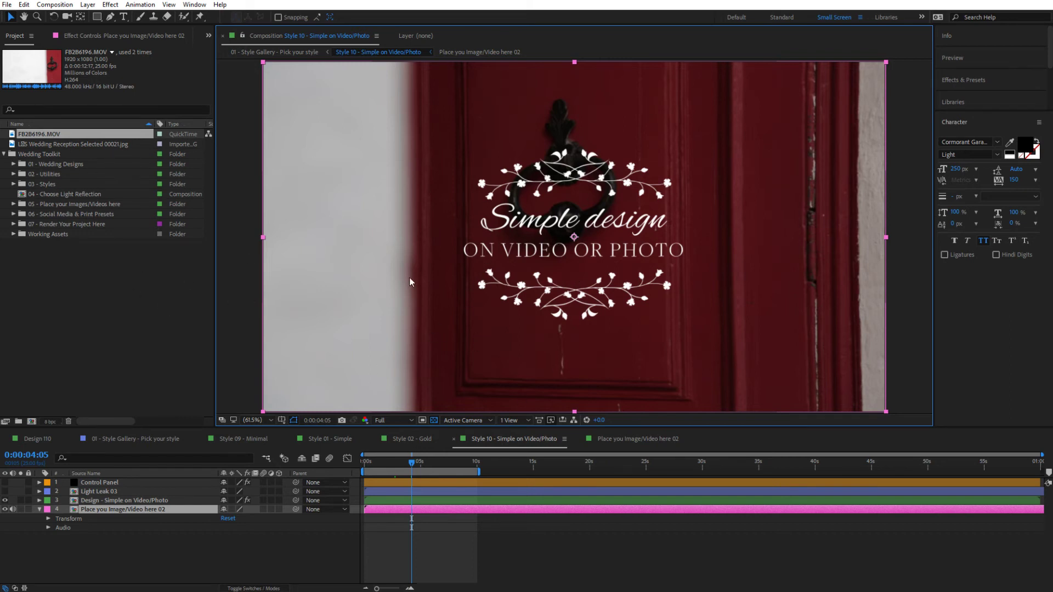
pyautogui.click(39, 510)
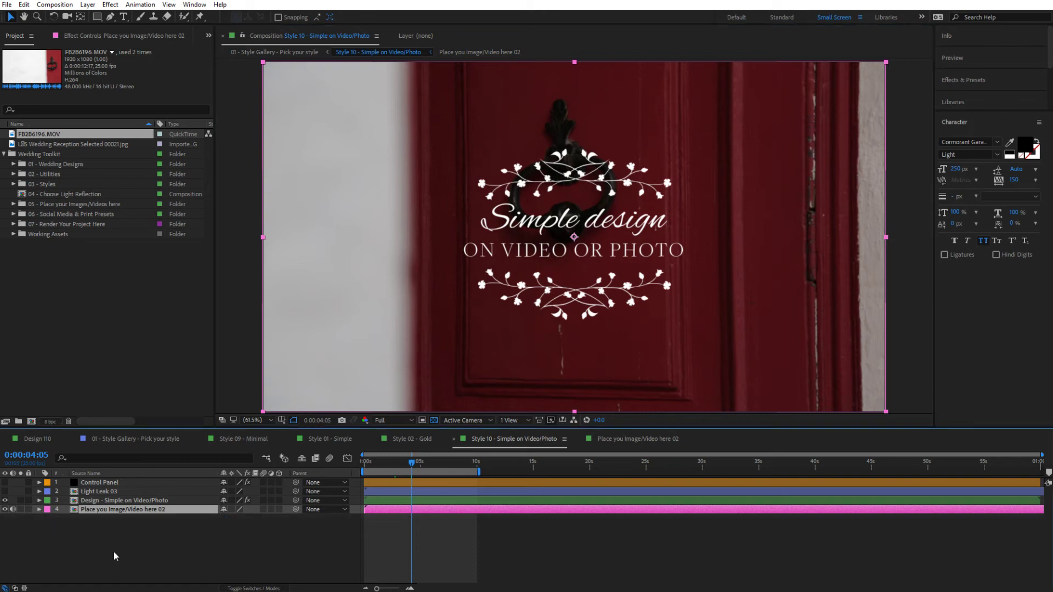
pyautogui.click(113, 552)
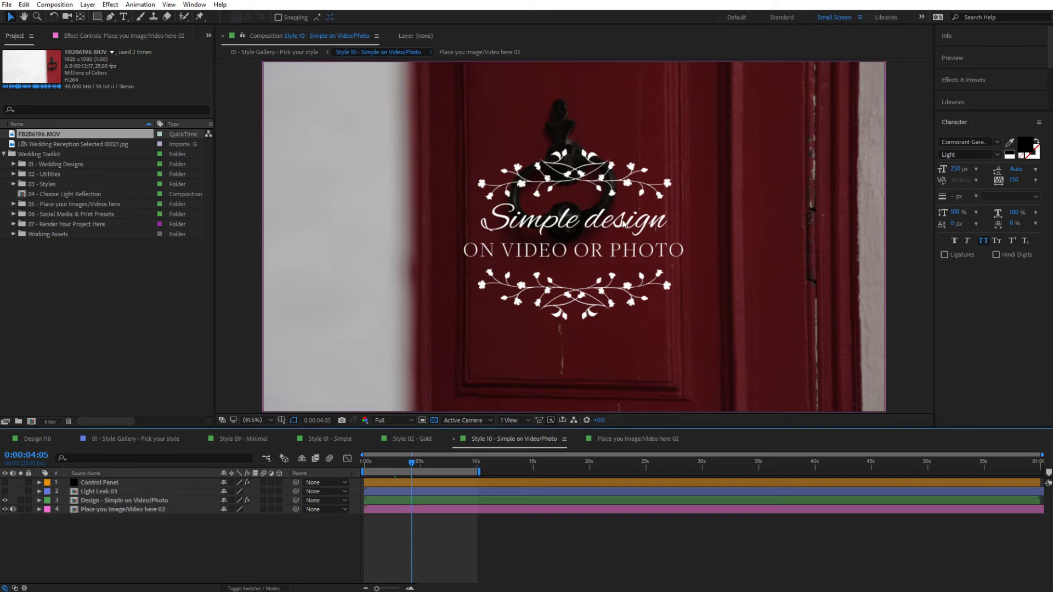
# Replace the source of the Design - Simple on Video/Photo layer with the Design 110 composition.
pyautogui.click(95, 502)
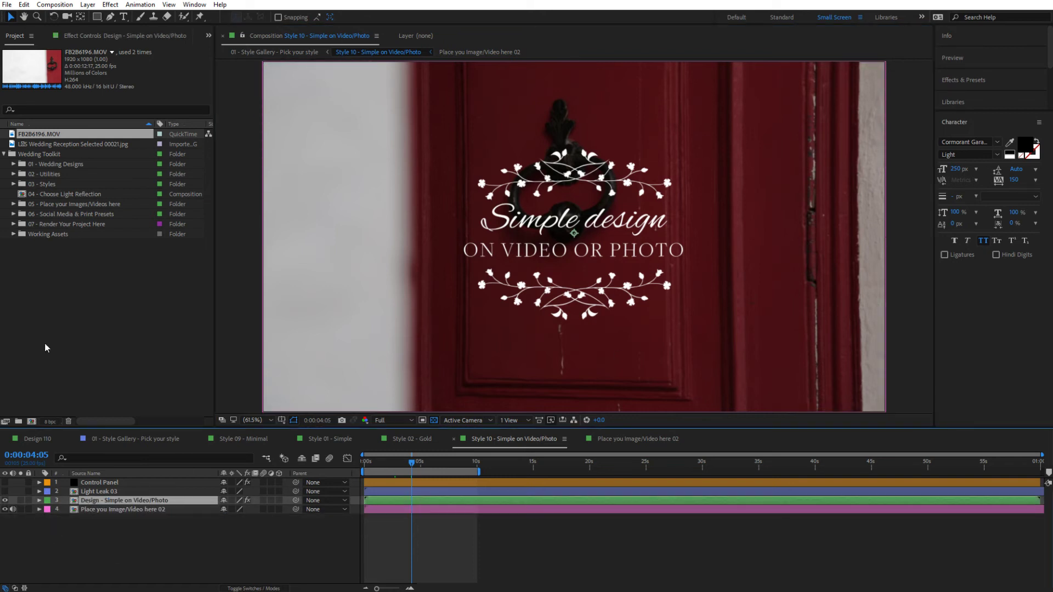
pyautogui.click(14, 165)
pyautogui.scroll(-10, 102, 305)
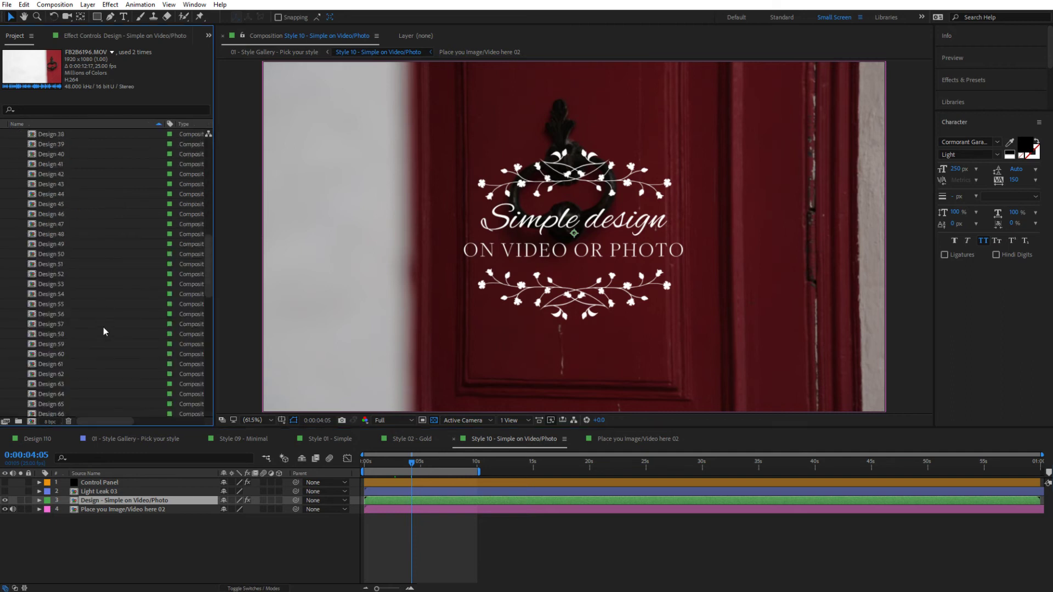
pyautogui.scroll(-8, 94, 340)
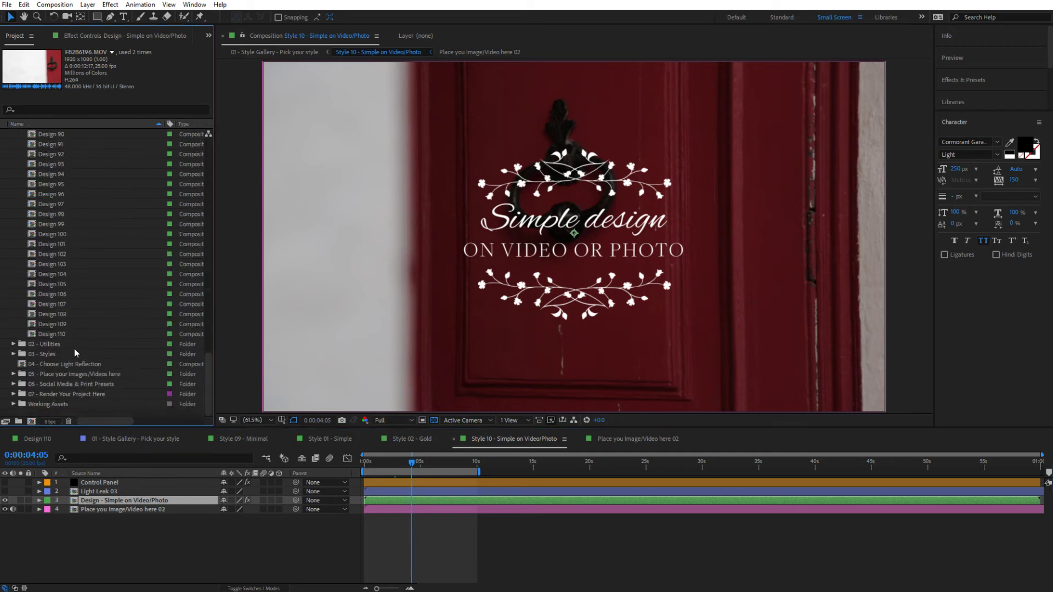
pyautogui.moveTo(61, 334); pyautogui.dragTo(104, 500)
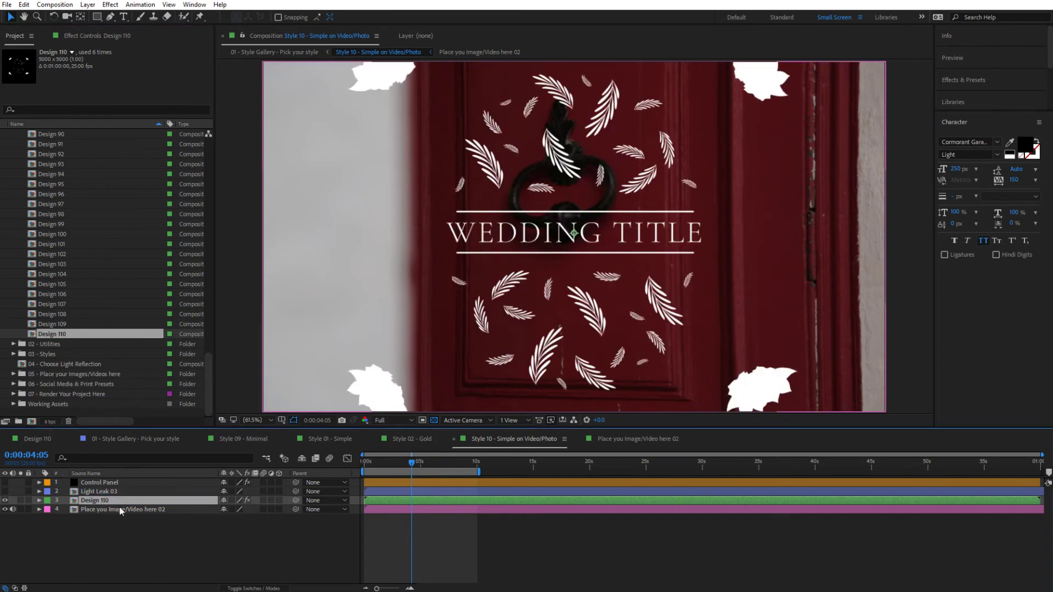
# Scale the Design 110 layer to 20% and check it over the whole frame at 0:00:04:12.
pyautogui.press('s')
pyautogui.moveTo(246, 510)
pyautogui.mouseDown()
pyautogui.moveTo(234, 509)
pyautogui.moveTo(244, 510)
pyautogui.mouseUp()
pyautogui.press(',')
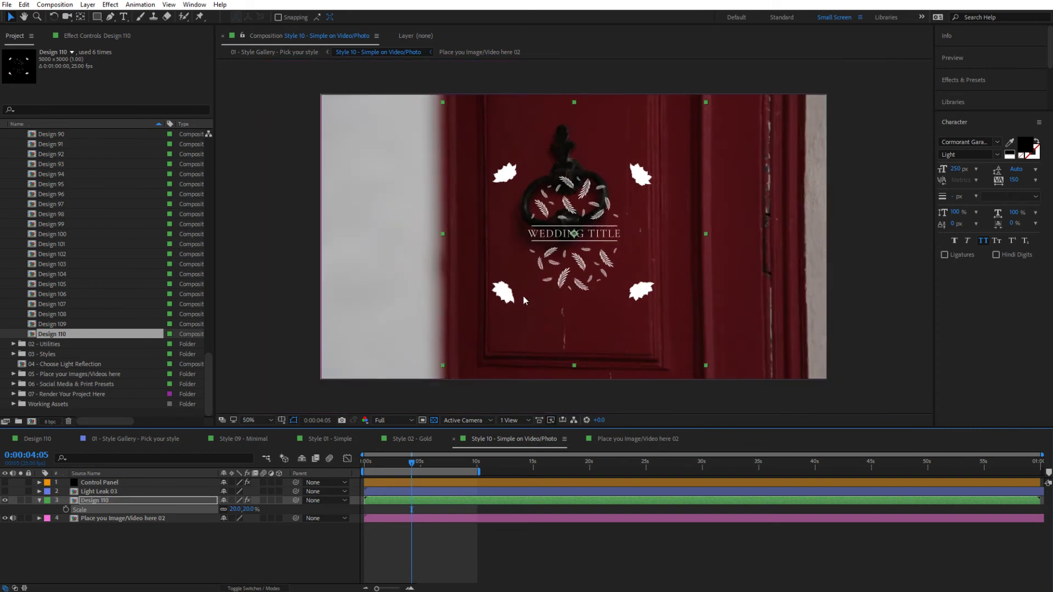
pyautogui.press('.')
pyautogui.press('.')
pyautogui.moveTo(406, 465)
pyautogui.mouseDown()
pyautogui.moveTo(371, 475)
pyautogui.moveTo(415, 478)
pyautogui.mouseUp()
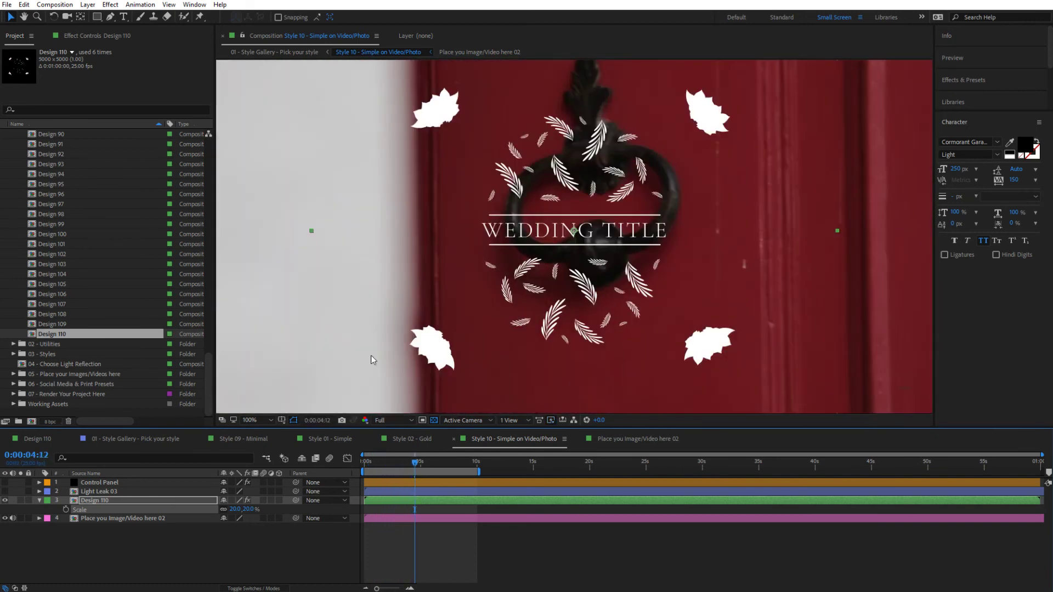
pyautogui.click(269, 420)
pyautogui.click(270, 443)
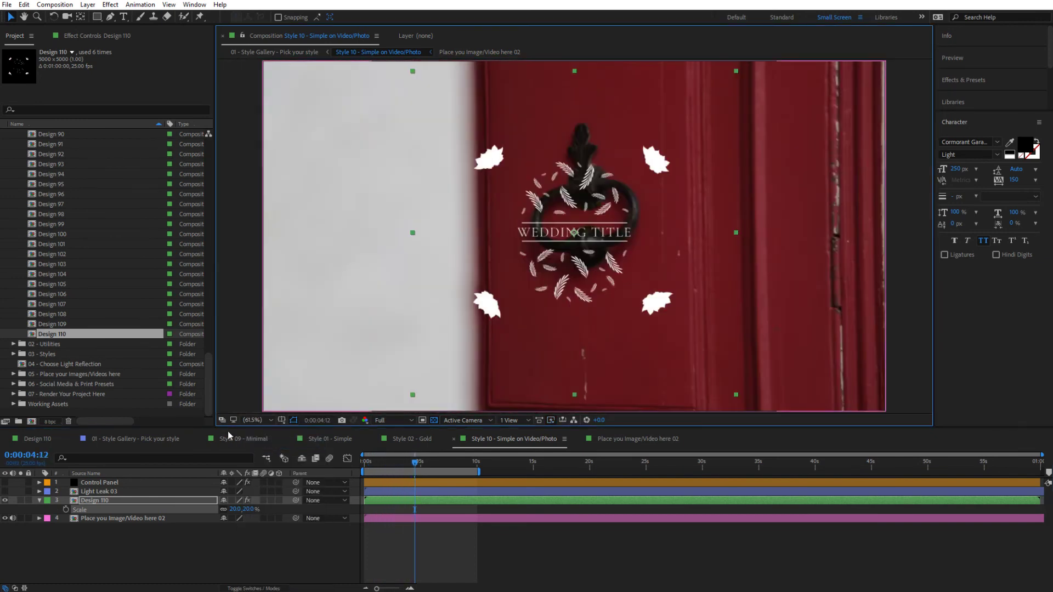
pyautogui.click(99, 542)
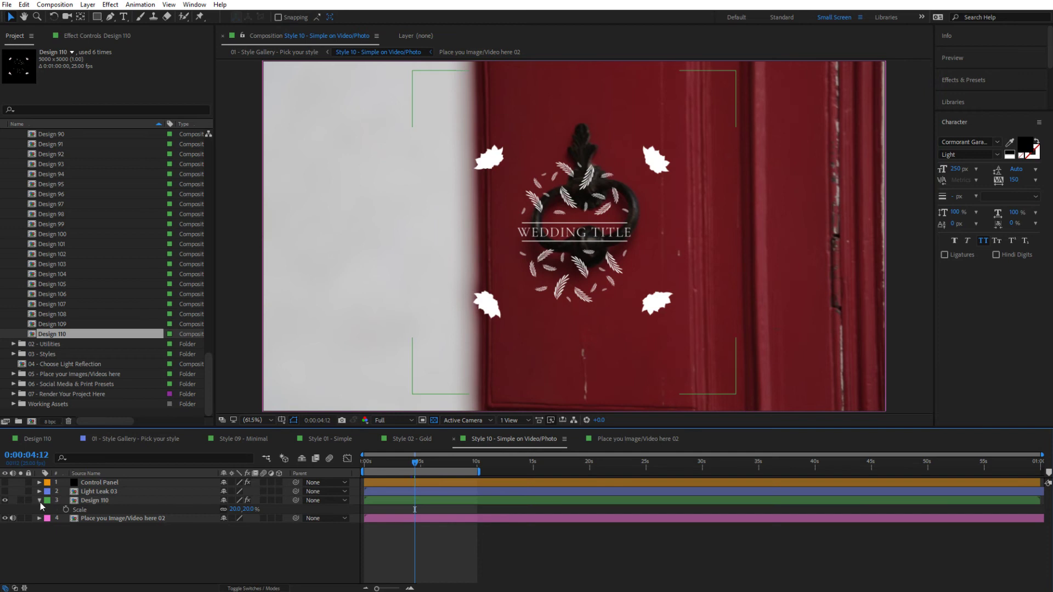
# Toggle the Light Leak 03 layer's visibility to compare the footage with and without the leak, leaving it hidden.
pyautogui.click(7, 492)
pyautogui.click(7, 492)
pyautogui.click(7, 492)
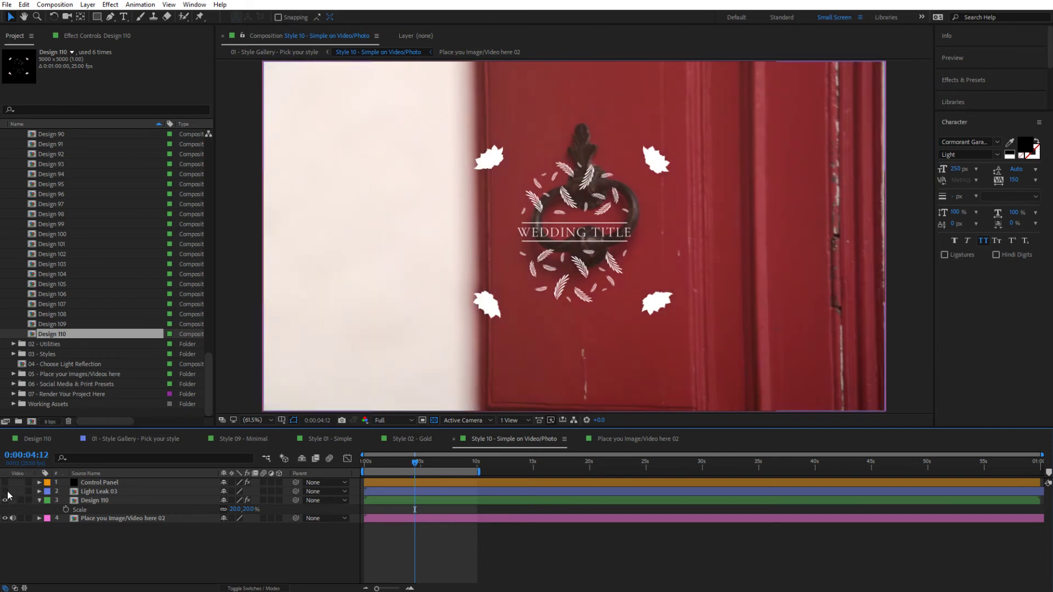
# Try out the Design Color on the Control Panel layer and keep it white (FFFFFF).
pyautogui.click(91, 483)
pyautogui.click(94, 37)
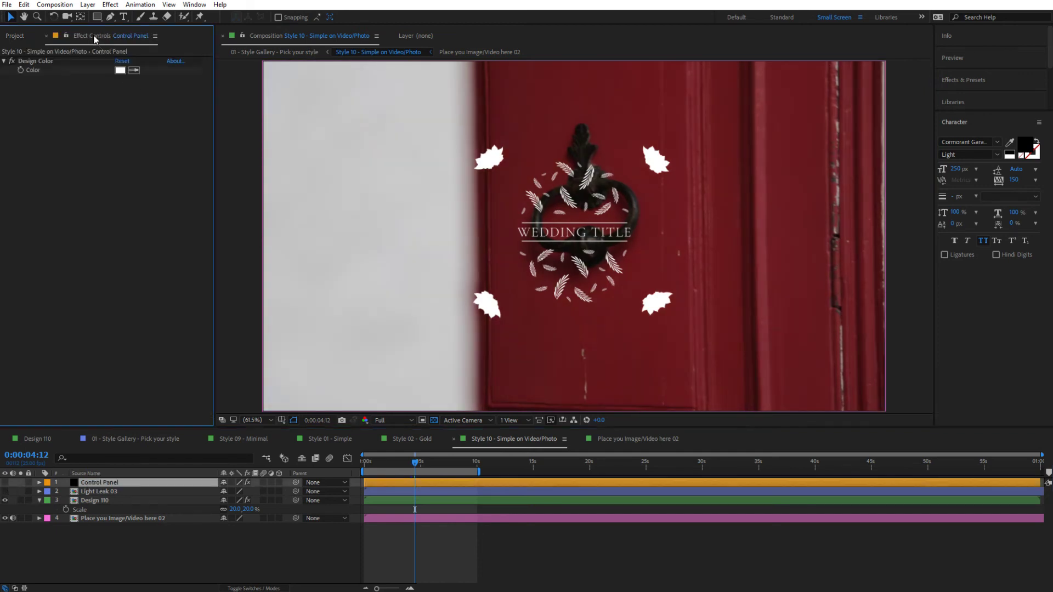
pyautogui.click(31, 62)
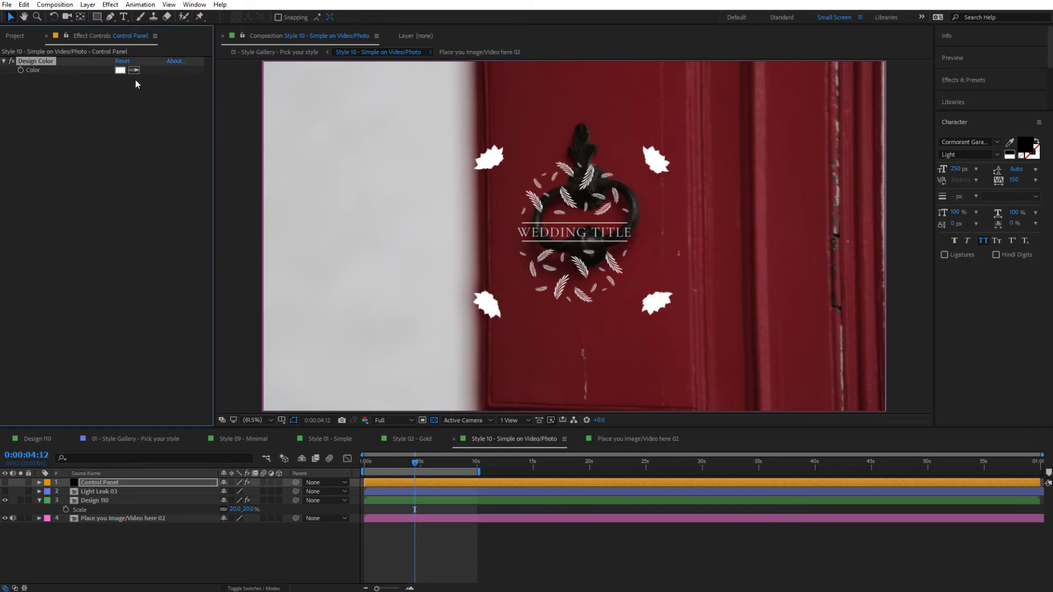
pyautogui.click(119, 70)
pyautogui.moveTo(243, 312)
pyautogui.mouseDown()
pyautogui.moveTo(185, 422)
pyautogui.moveTo(335, 290)
pyautogui.moveTo(345, 390)
pyautogui.moveTo(219, 258)
pyautogui.moveTo(94, 235)
pyautogui.moveTo(66, 451)
pyautogui.moveTo(78, 360)
pyautogui.moveTo(51, 188)
pyautogui.mouseUp()
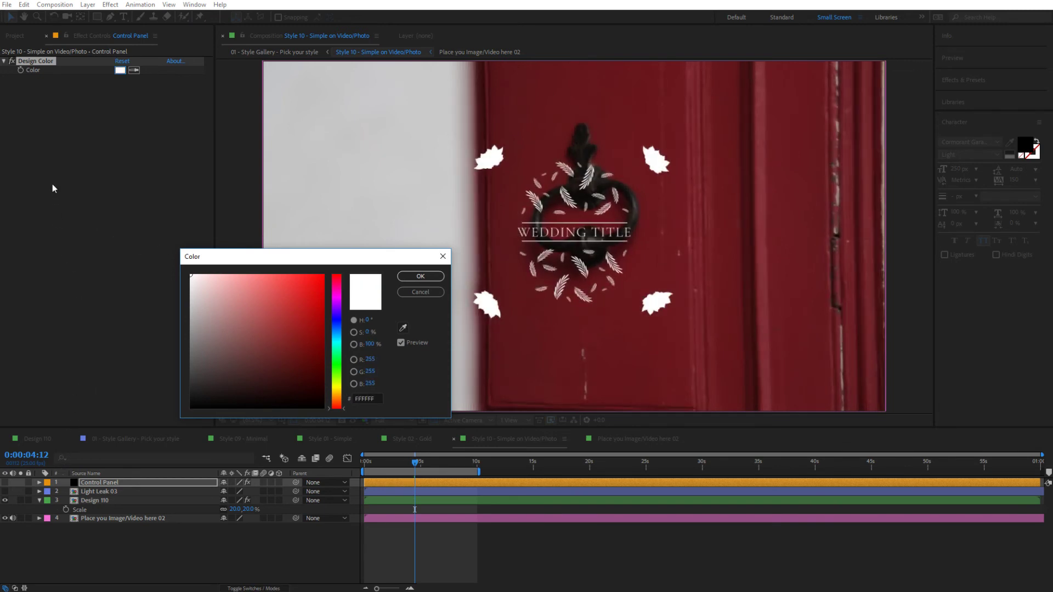
pyautogui.click(410, 277)
# Turn off the Tint 3 effect on Design 110 to preview its original colours over the footage, and turn it back on.
pyautogui.click(101, 501)
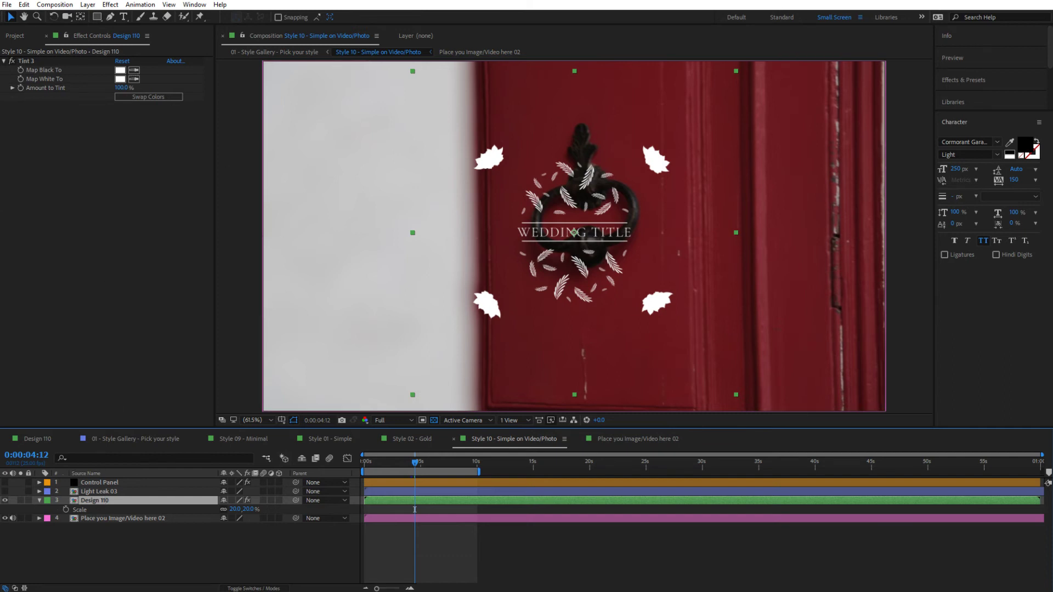
pyautogui.click(11, 61)
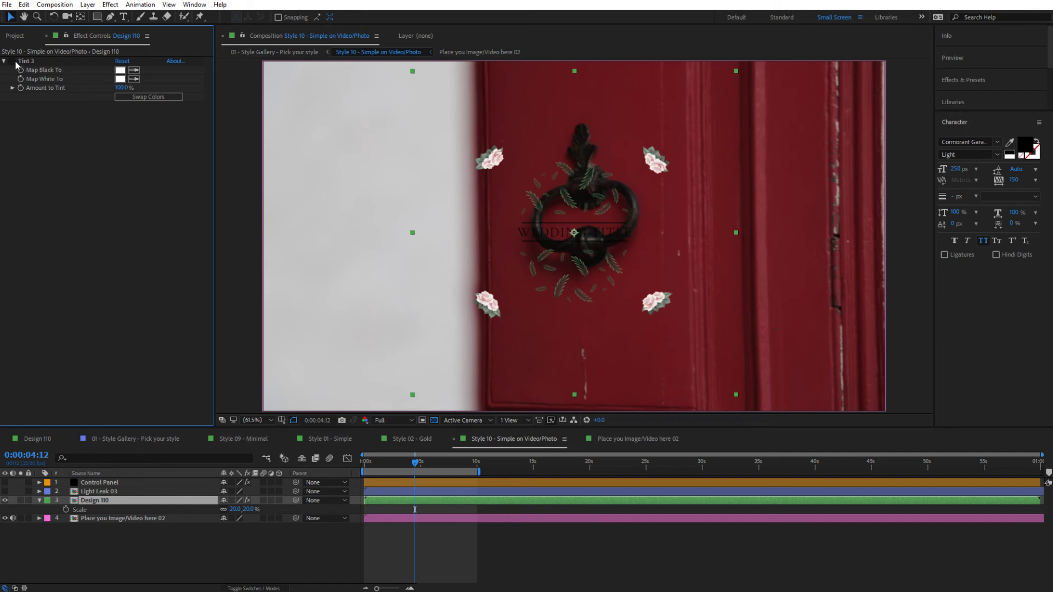
pyautogui.click(386, 466)
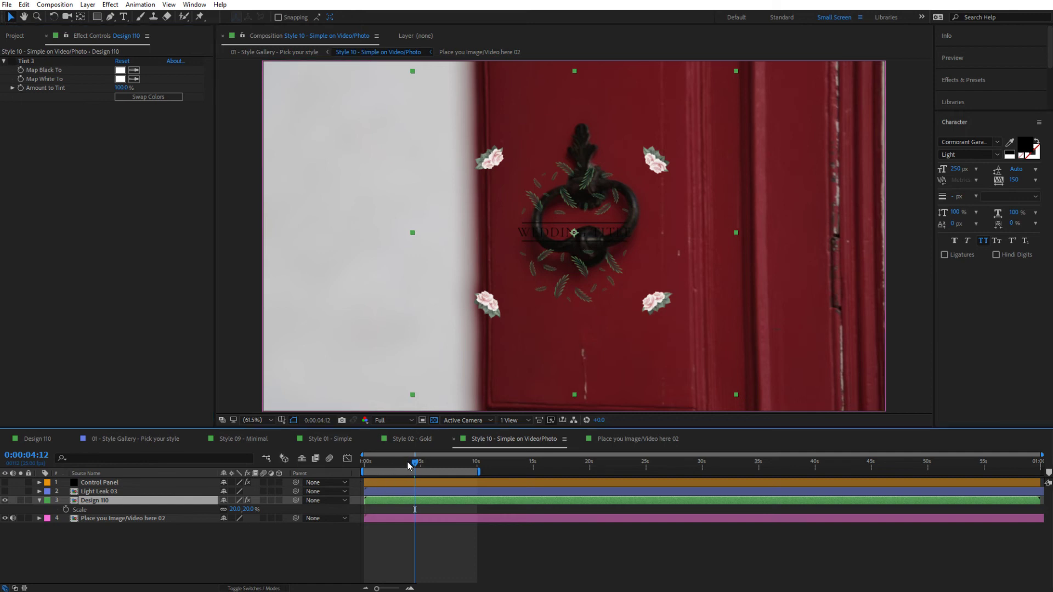
pyautogui.moveTo(409, 467); pyautogui.dragTo(367, 472)
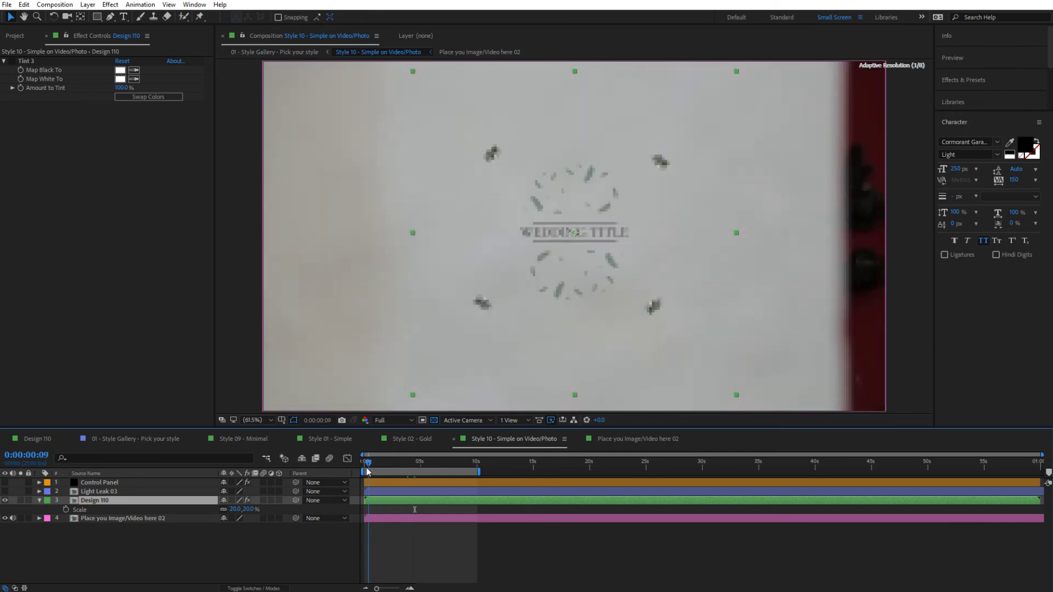
pyautogui.press('space')
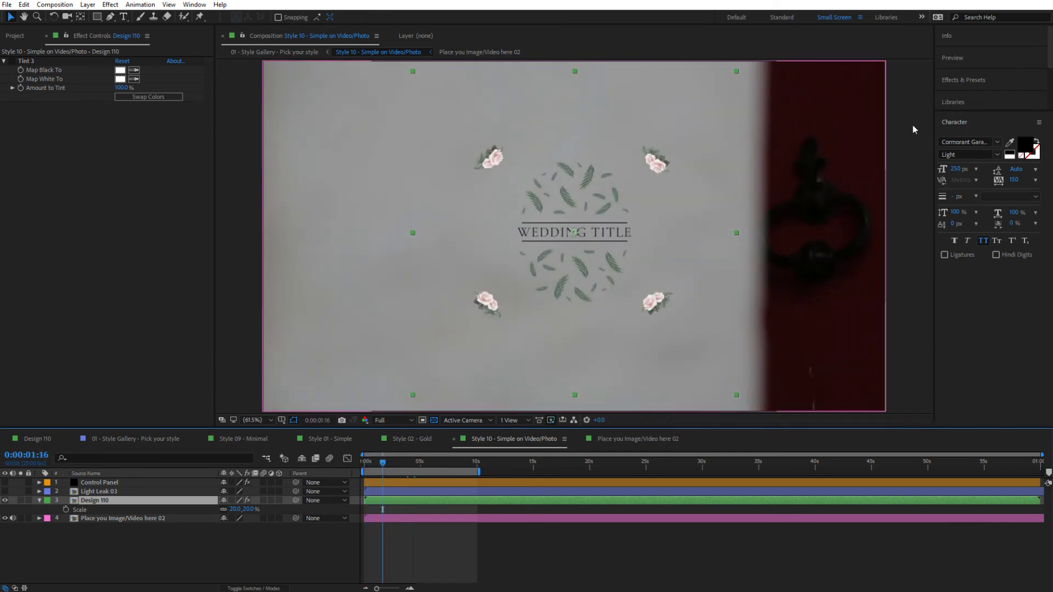
pyautogui.click(11, 62)
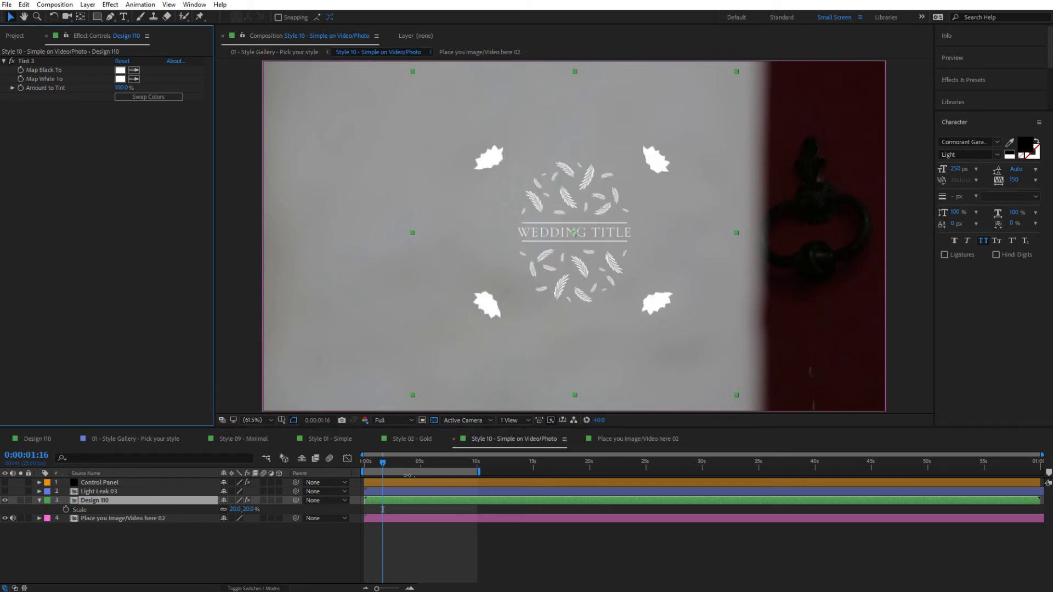
pyautogui.moveTo(406, 468)
pyautogui.mouseDown()
pyautogui.moveTo(429, 474)
pyautogui.moveTo(409, 475)
pyautogui.mouseUp()
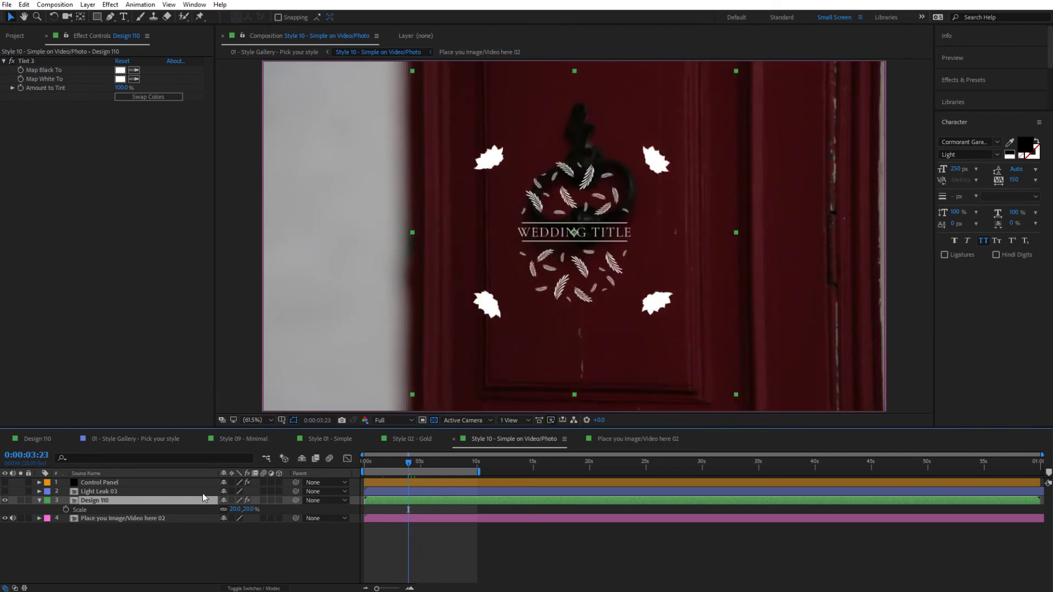
# Return to the 01 - Style Gallery - Pick your style composition.
pyautogui.click(296, 51)
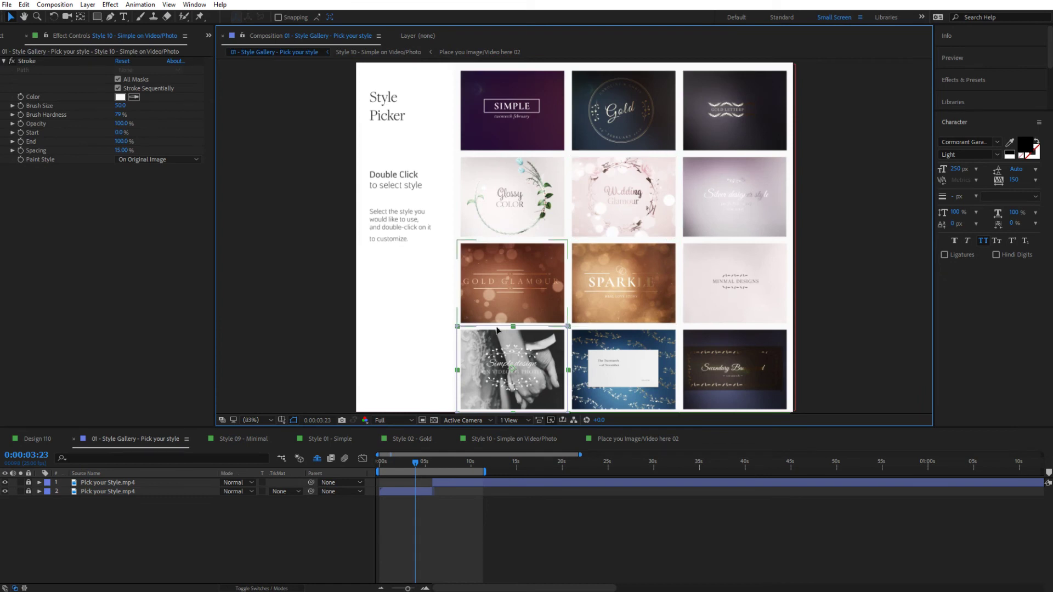
# Open the Style 11 - Paper on Gold Background composition and scale both Design 12 layers to 82%.
pyautogui.click(631, 374)
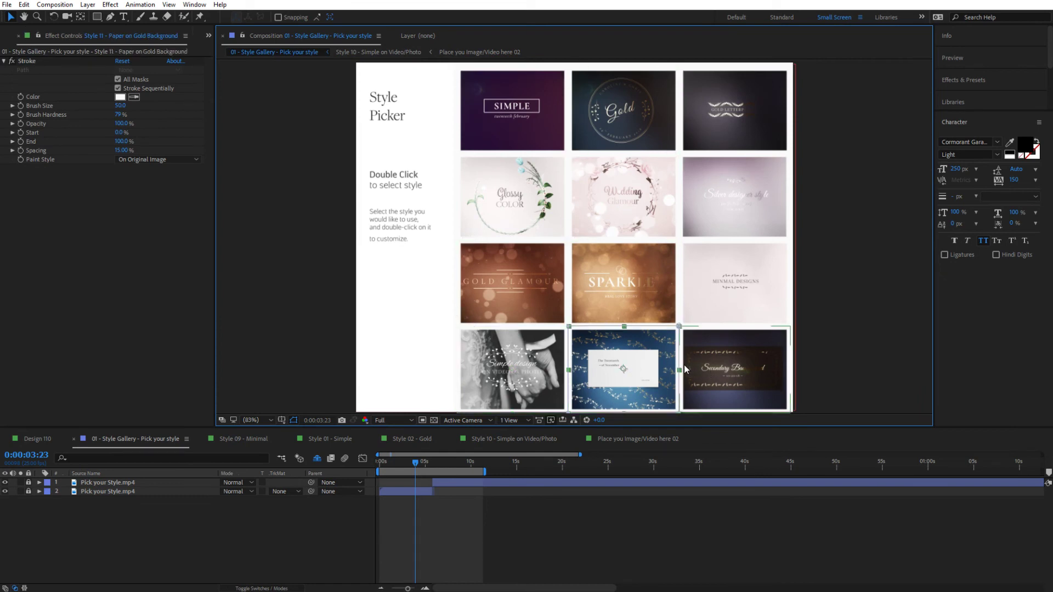
pyautogui.doubleClick(644, 363)
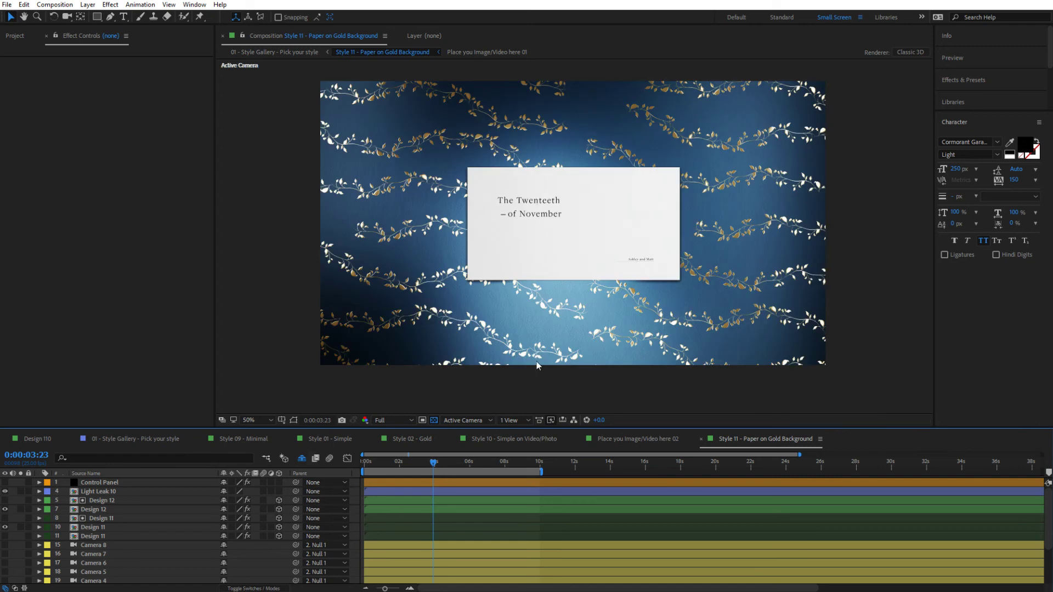
pyautogui.click(101, 510)
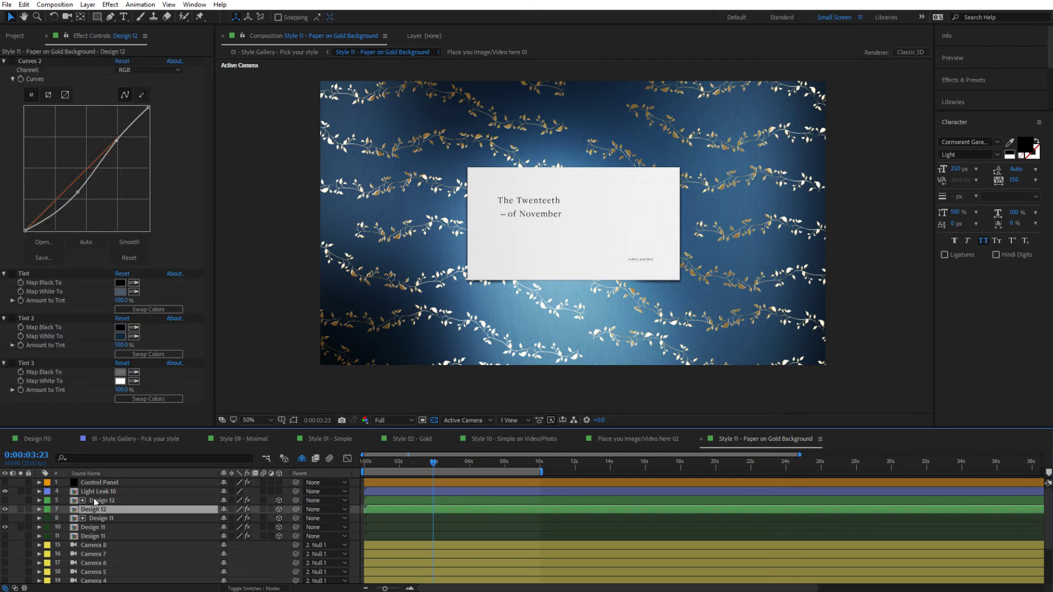
pyautogui.keyDown('ctrl'); pyautogui.click(91, 500); pyautogui.keyUp('ctrl')
pyautogui.press('s')
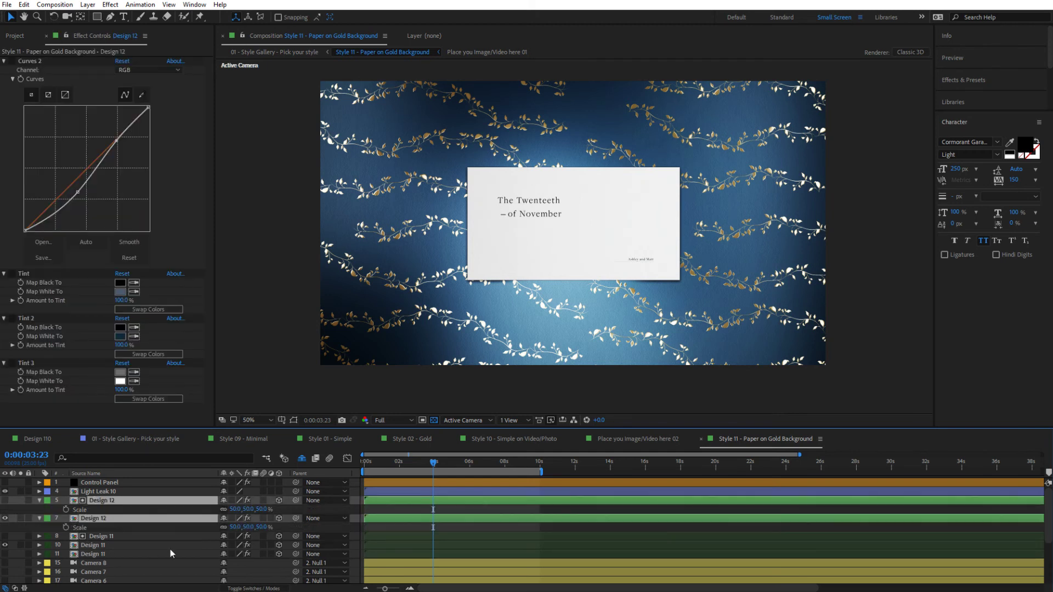
pyautogui.moveTo(245, 527); pyautogui.dragTo(265, 527)
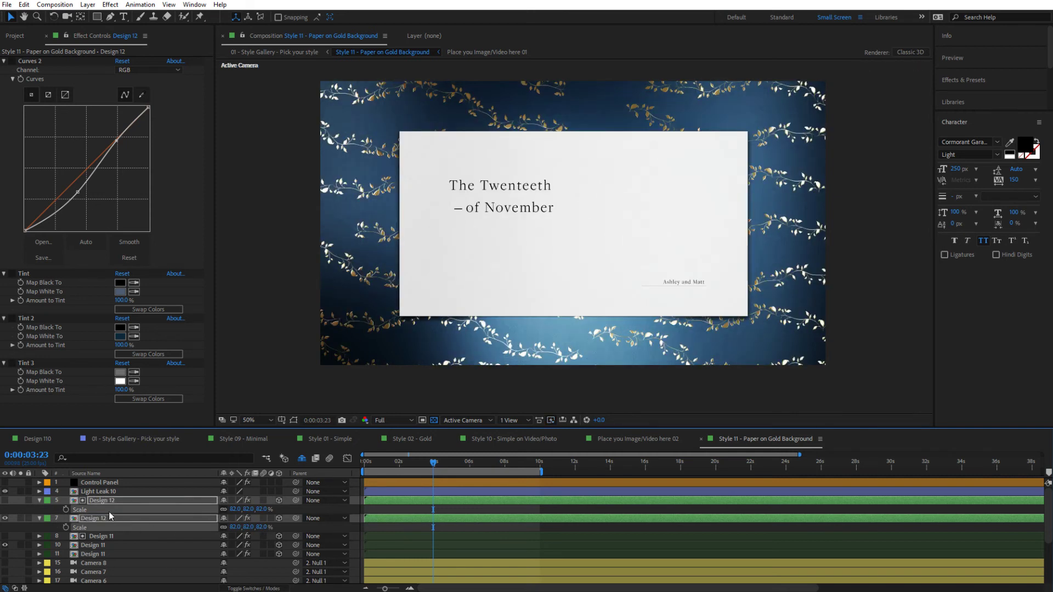
pyautogui.click(39, 499)
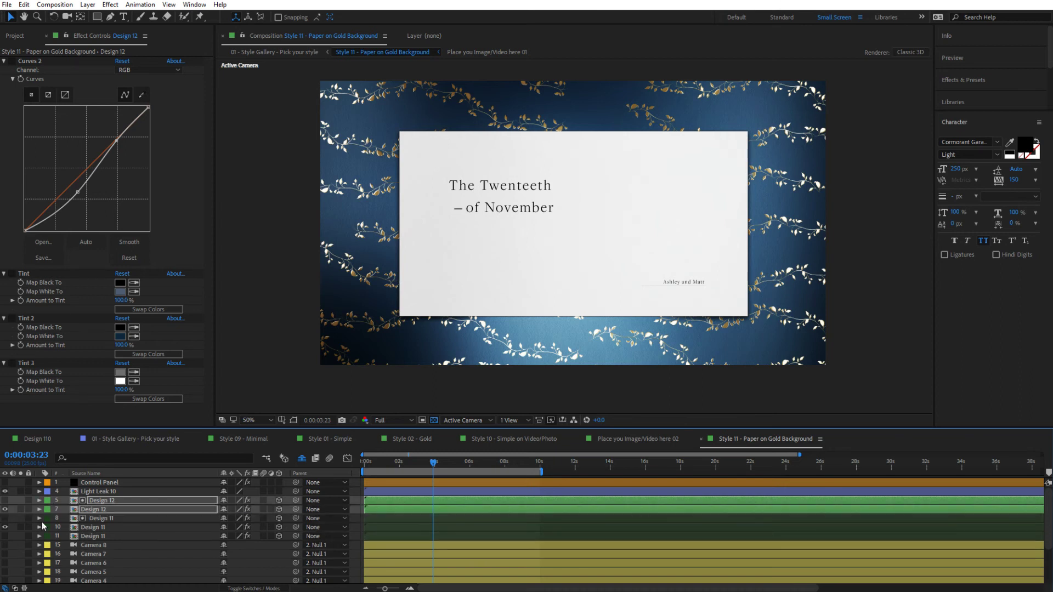
pyautogui.click(103, 520)
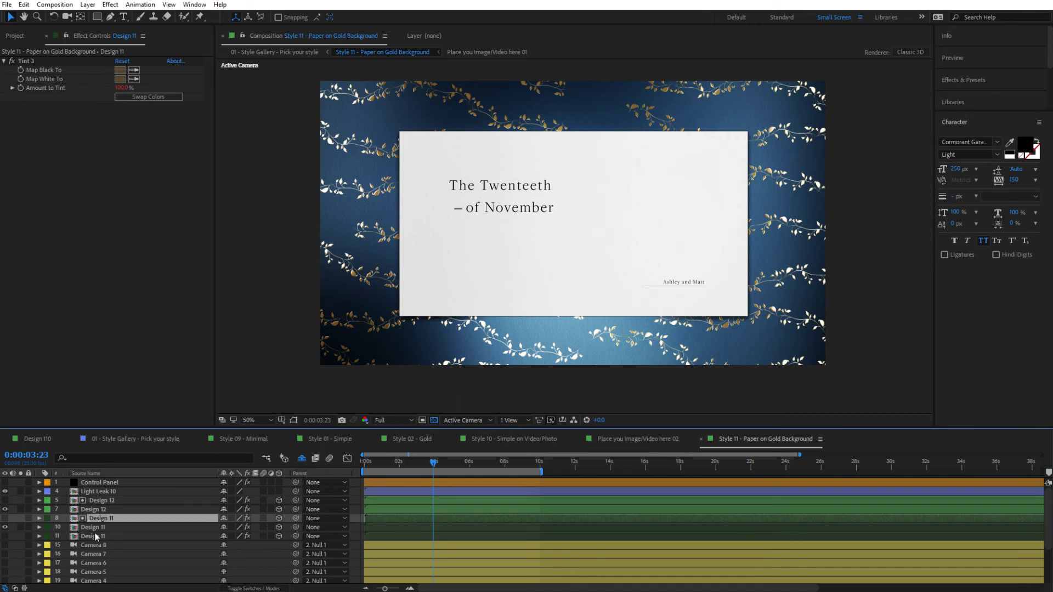
pyautogui.click(100, 537)
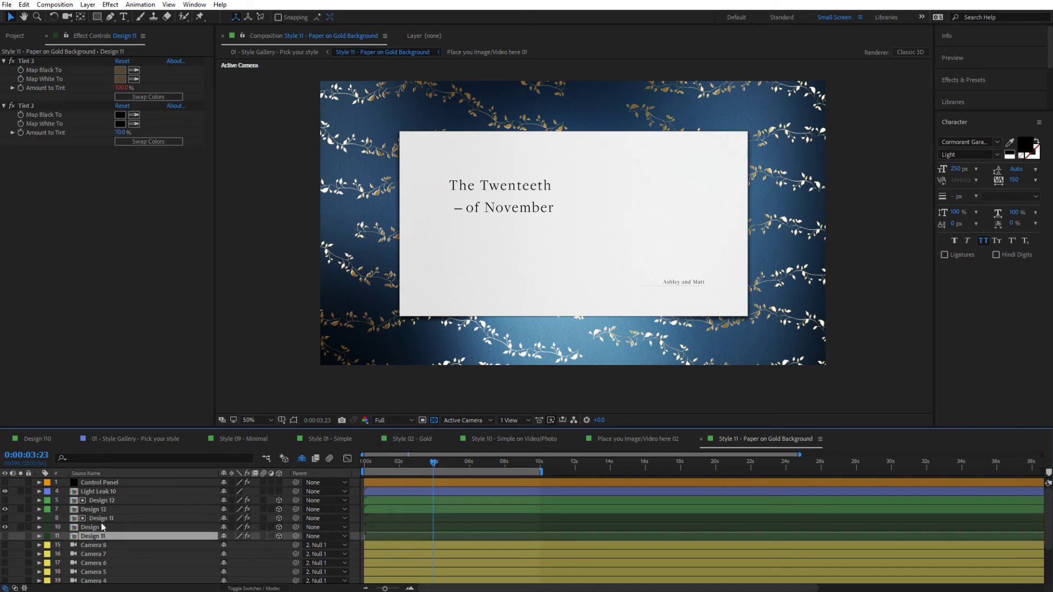
pyautogui.click(98, 519)
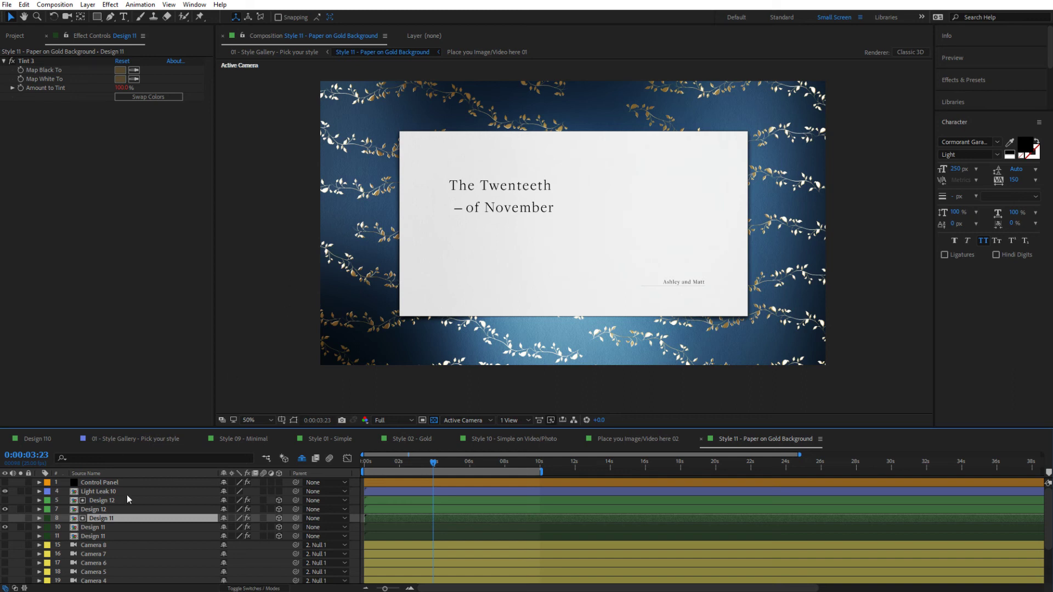
pyautogui.click(97, 542)
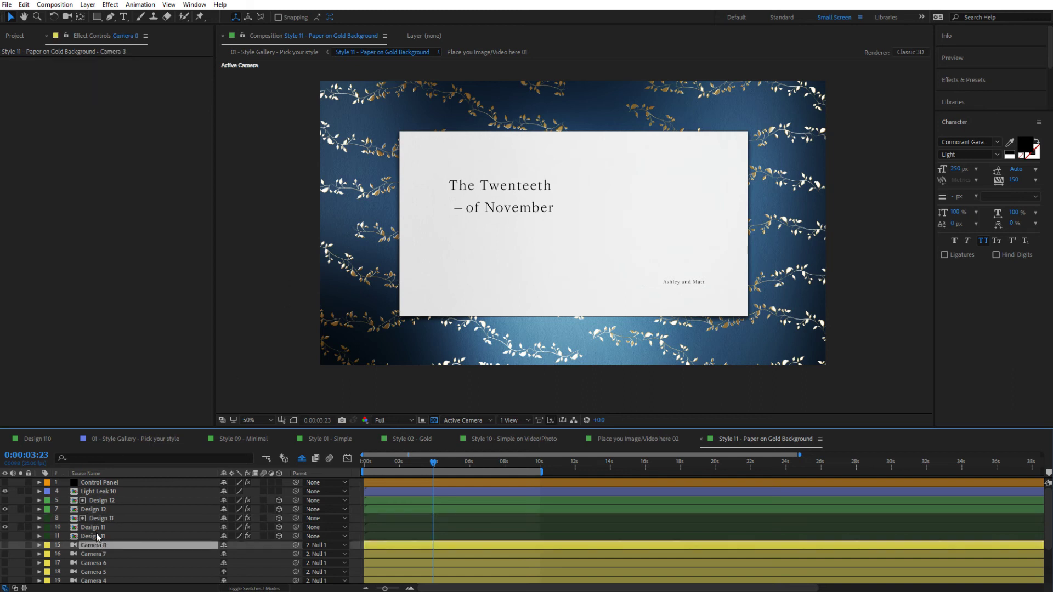
# Replace both Design 12 layers in Style 11 with the Design 110 composition from the project.
pyautogui.click(89, 509)
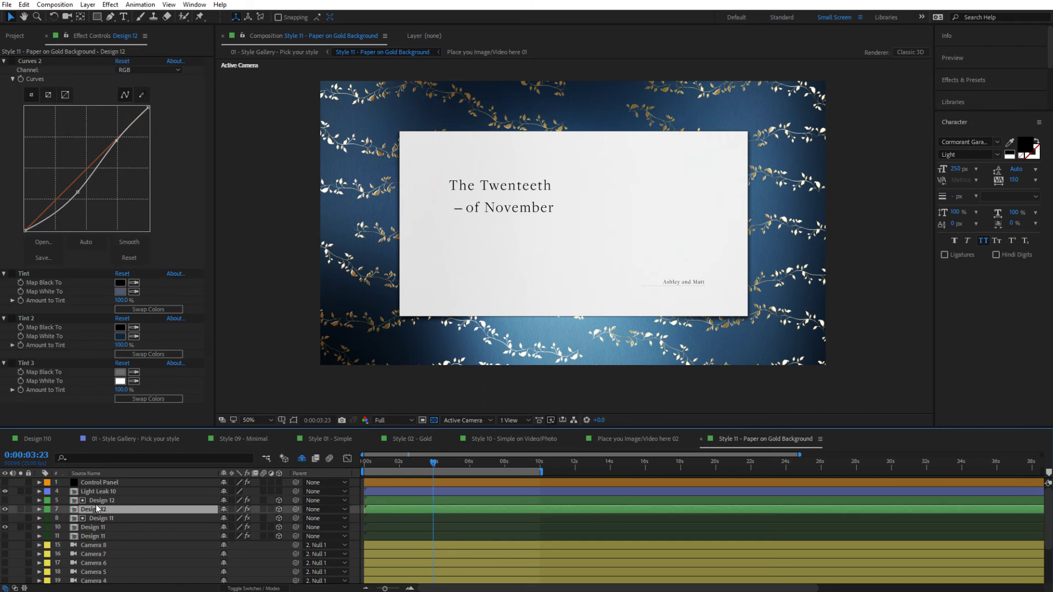
pyautogui.keyDown('shift'); pyautogui.click(96, 502); pyautogui.keyUp('shift')
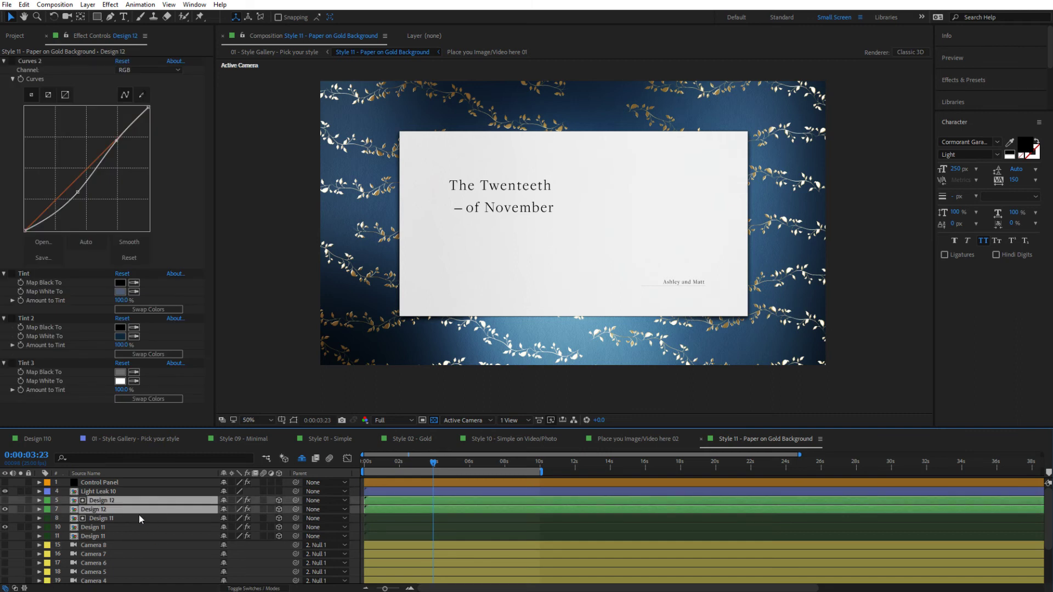
pyautogui.click(16, 36)
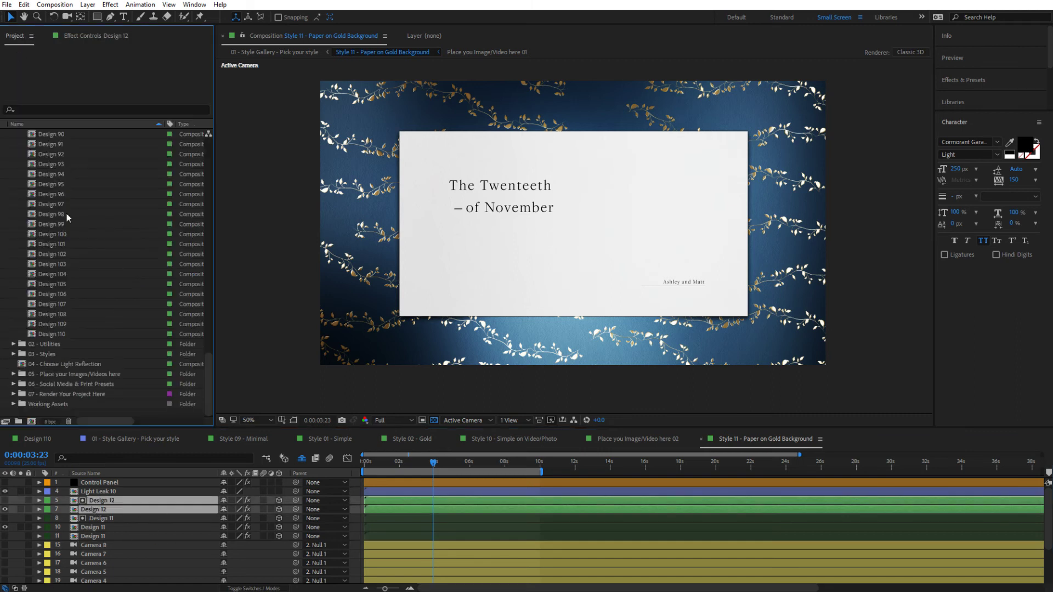
pyautogui.click(49, 335)
pyautogui.moveTo(48, 334); pyautogui.dragTo(113, 503)
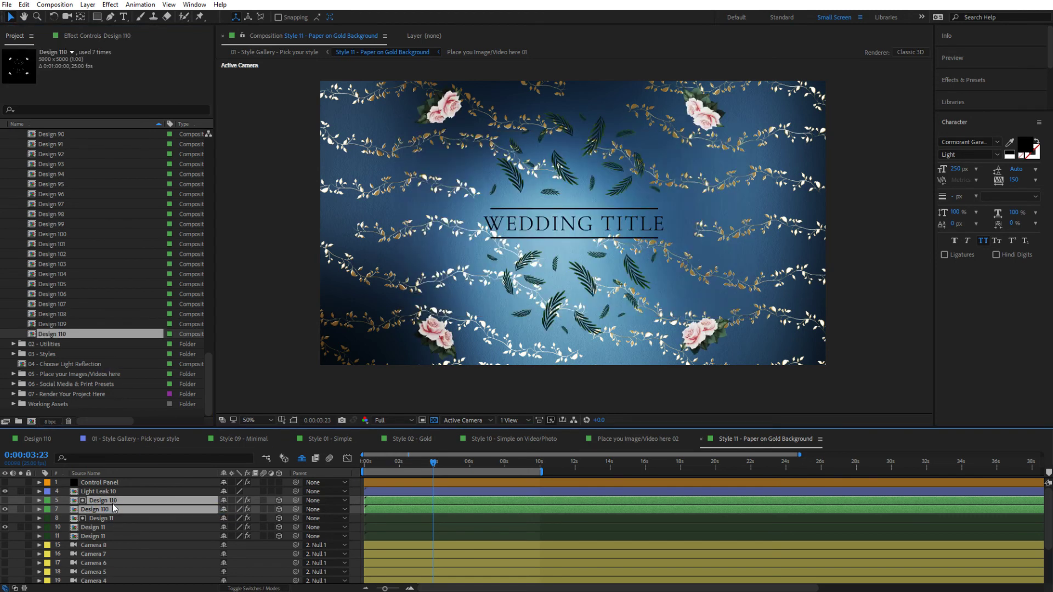
pyautogui.click(104, 546)
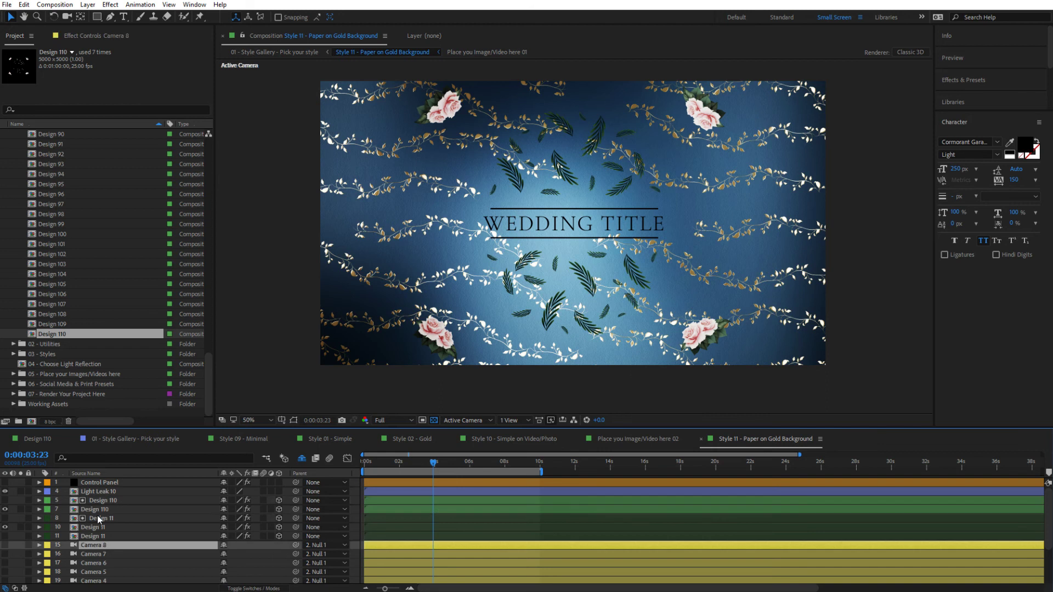
# Make the Rectangle 3, 4, 5 and 6 layers visible inside Design 110 and return to the Style 11 composition.
pyautogui.doubleClick(95, 511)
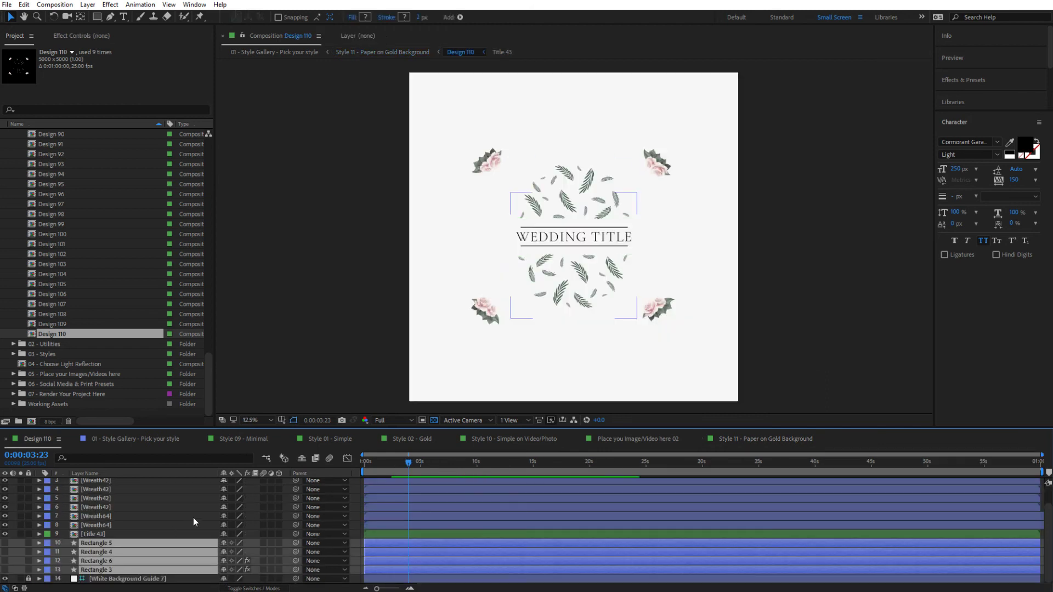
pyautogui.click(5, 543)
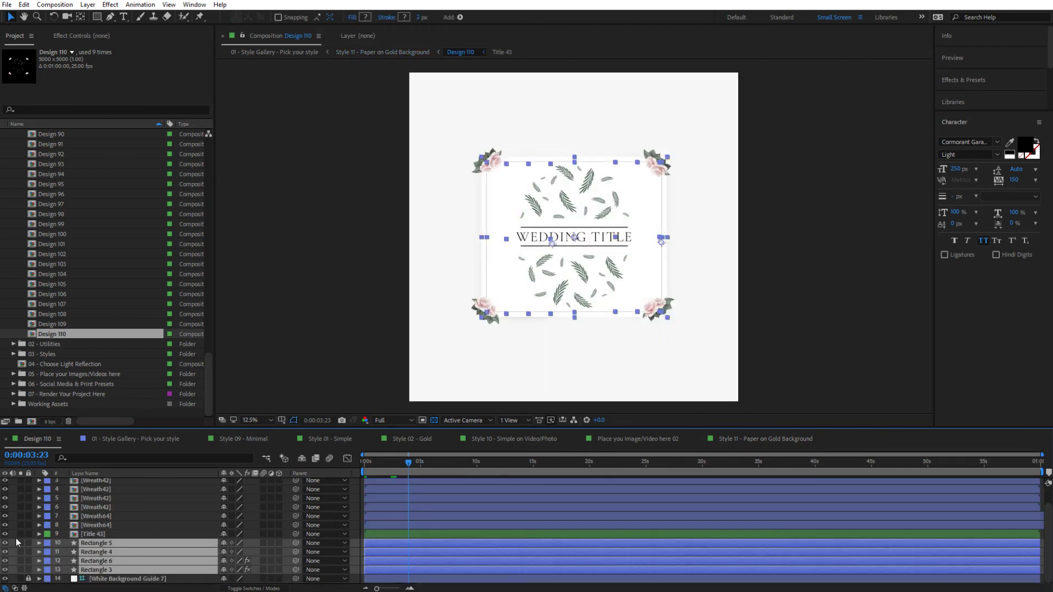
pyautogui.click(357, 535)
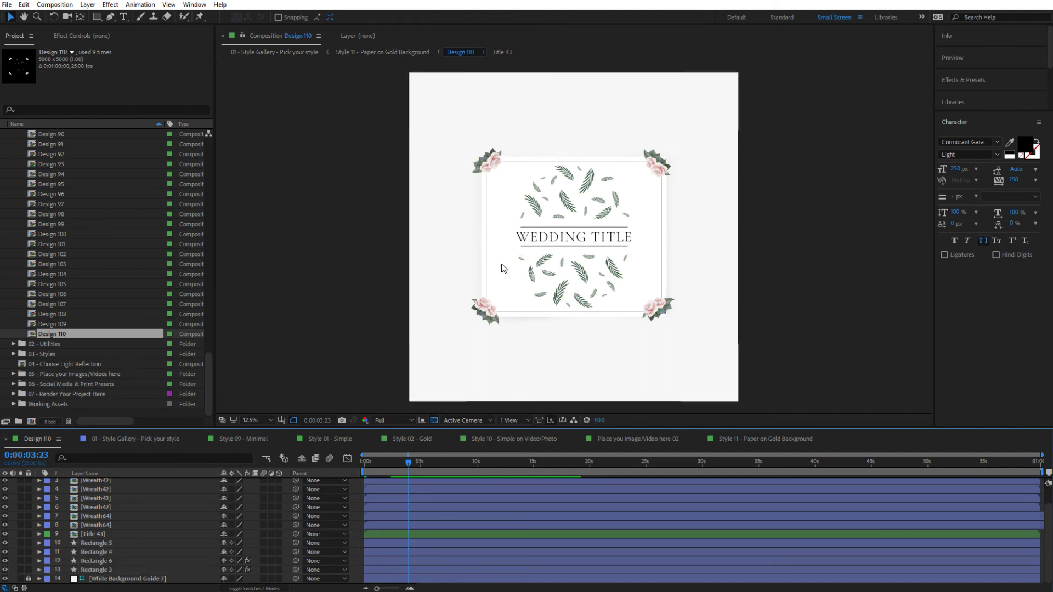
pyautogui.click(375, 52)
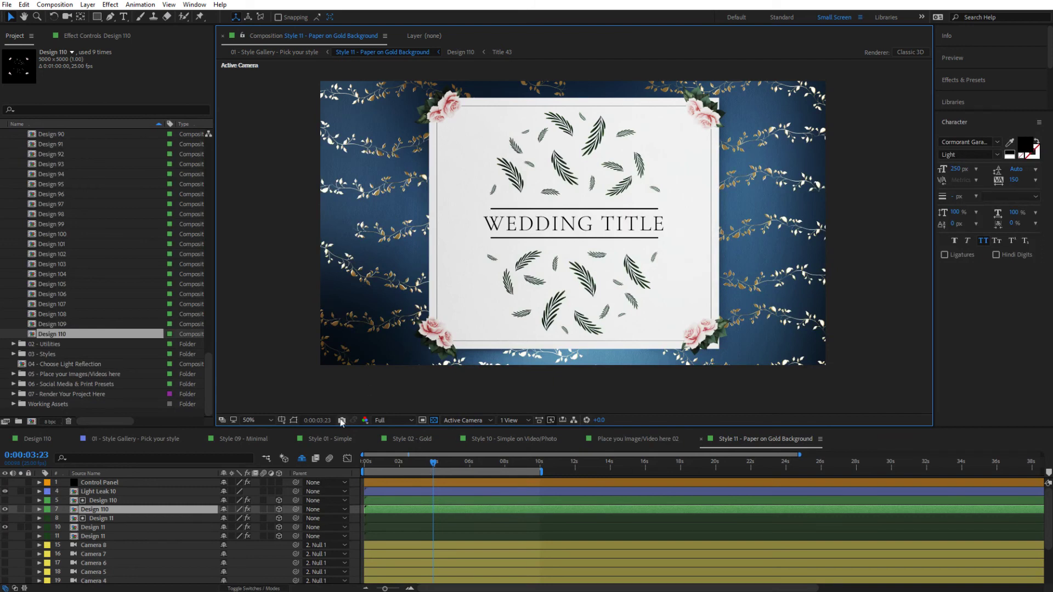
# Go to the 4-second mark and show the Control Panel layer's effect settings in Style 11.
pyautogui.click(417, 465)
pyautogui.moveTo(416, 465); pyautogui.dragTo(434, 465)
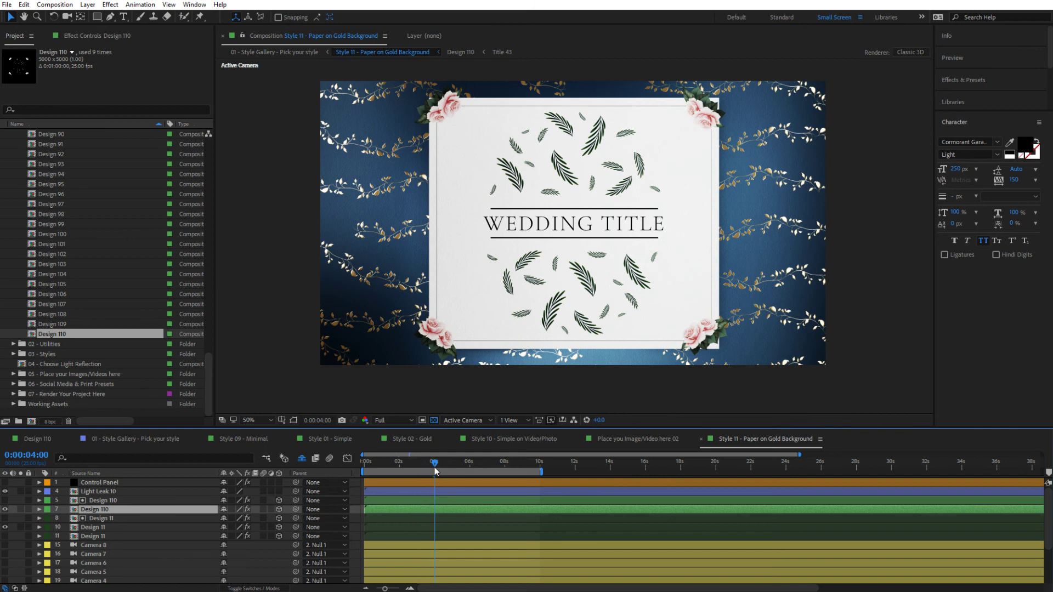
pyautogui.click(130, 483)
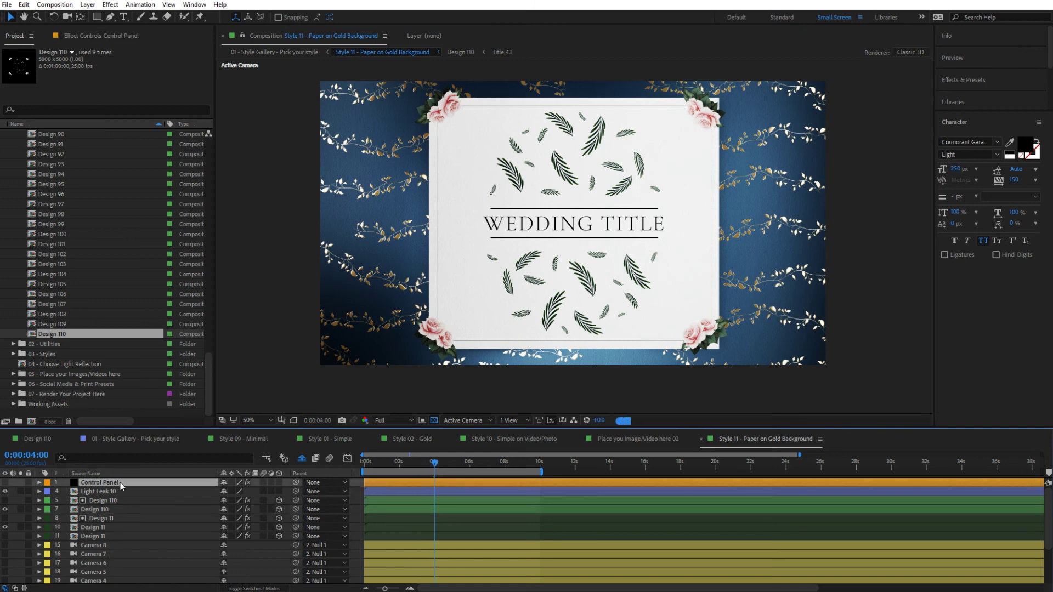
pyautogui.click(78, 37)
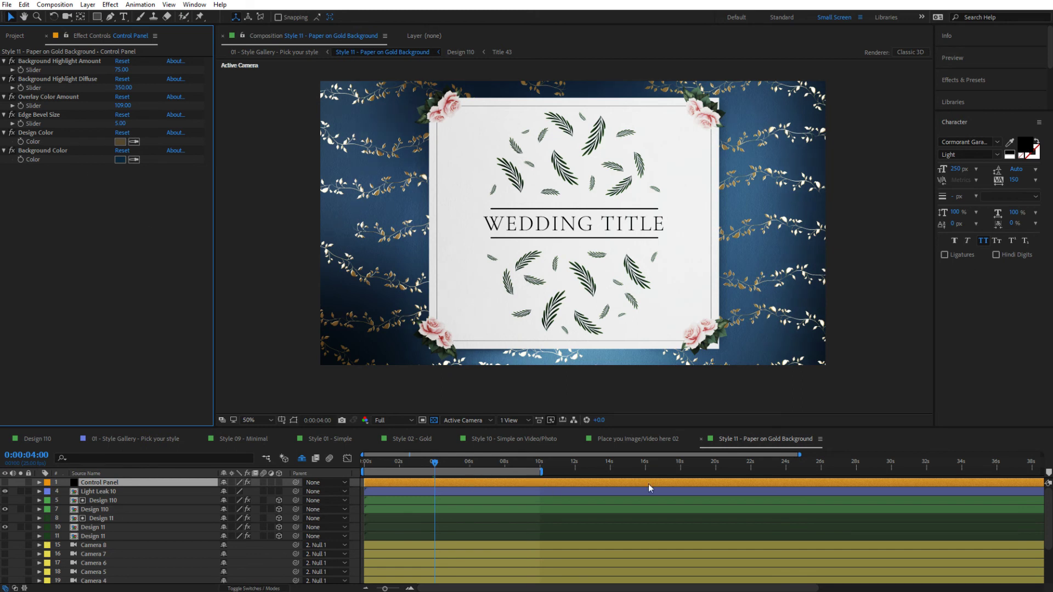
# Return to the style gallery and open the Style 12 - Secondary Background composition.
pyautogui.click(275, 52)
pyautogui.click(724, 369)
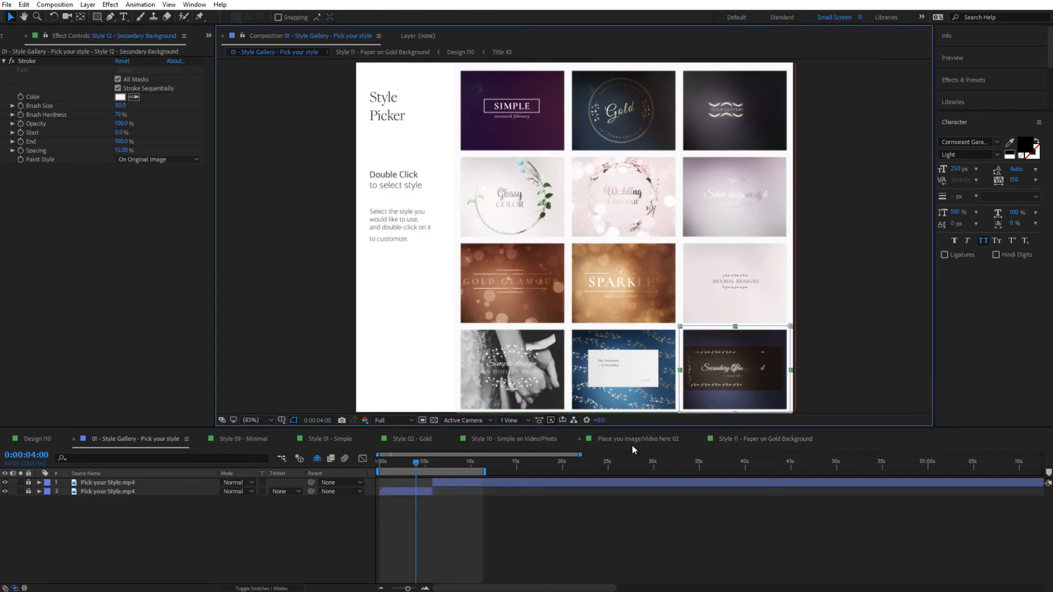
pyautogui.doubleClick(712, 371)
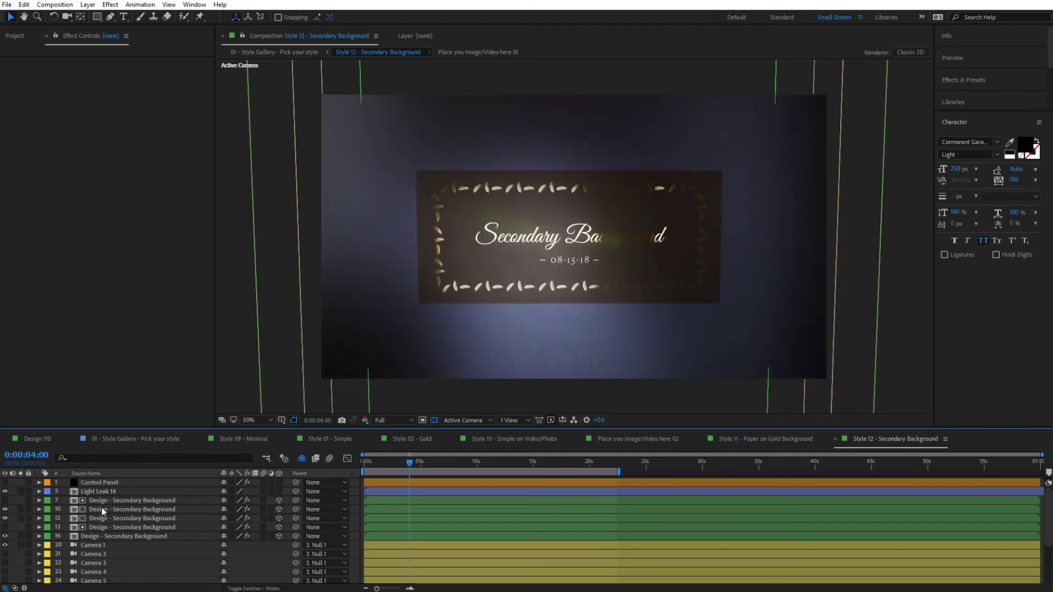
# Set the Paper Color on the Control Panel layer to dark grey (373737).
pyautogui.click(111, 485)
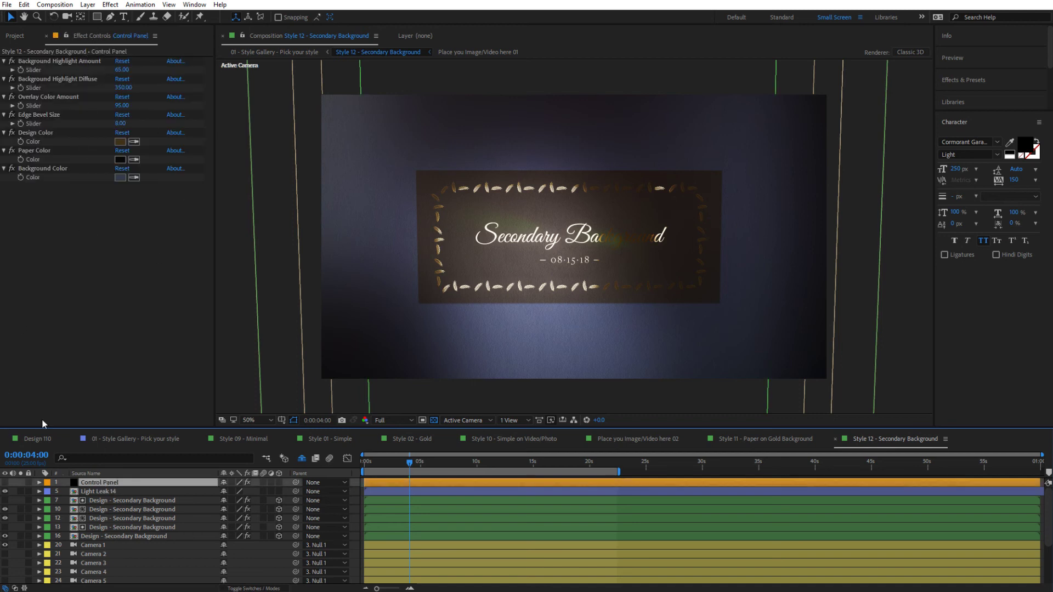
pyautogui.click(39, 151)
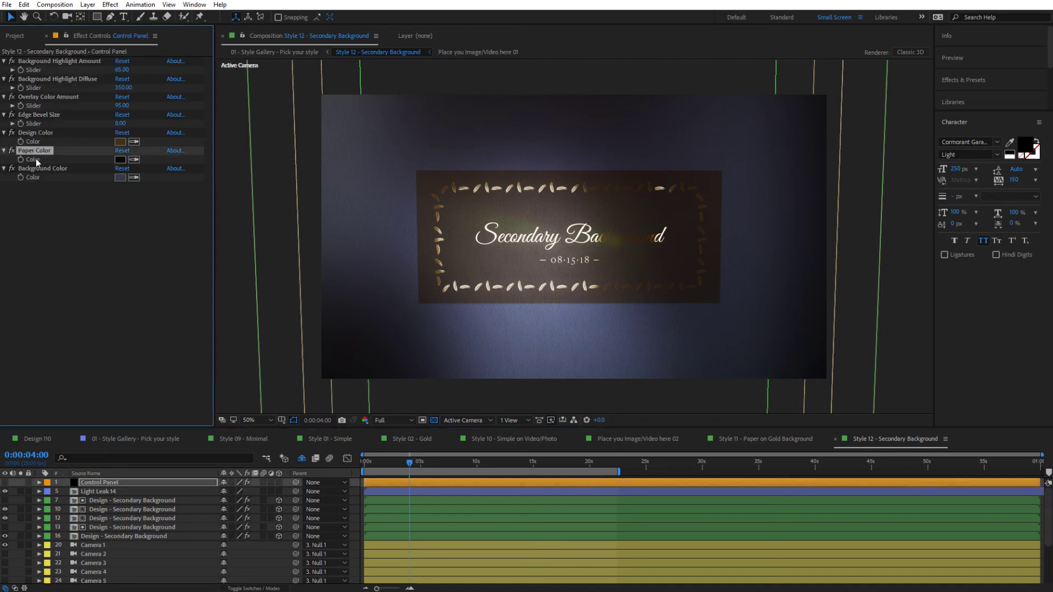
pyautogui.click(118, 163)
pyautogui.click(302, 312)
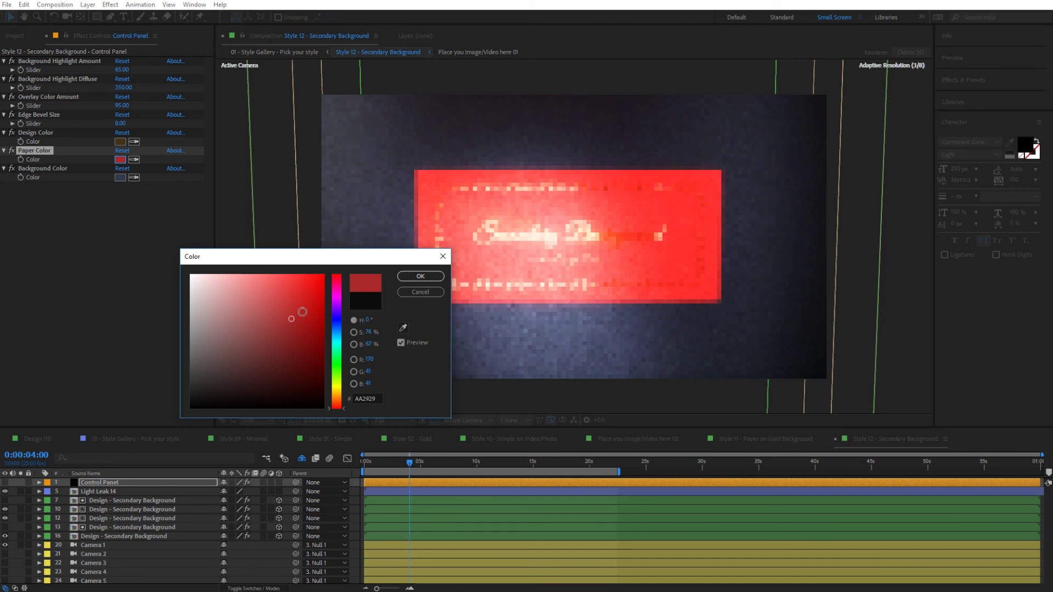
pyautogui.moveTo(300, 316)
pyautogui.mouseDown()
pyautogui.moveTo(209, 341)
pyautogui.moveTo(201, 305)
pyautogui.moveTo(141, 388)
pyautogui.moveTo(144, 380)
pyautogui.mouseUp()
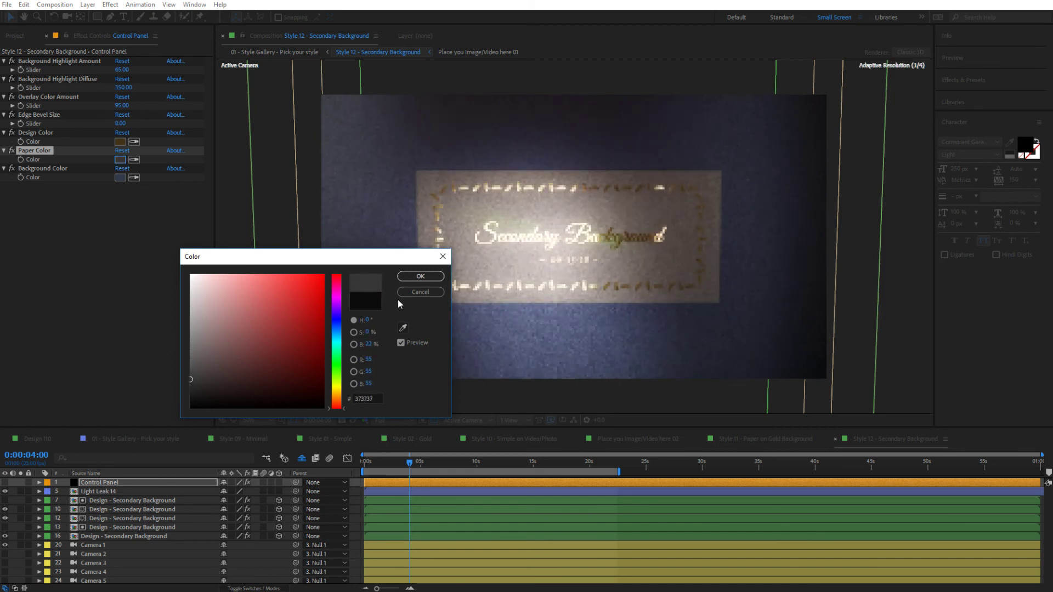
pyautogui.click(406, 279)
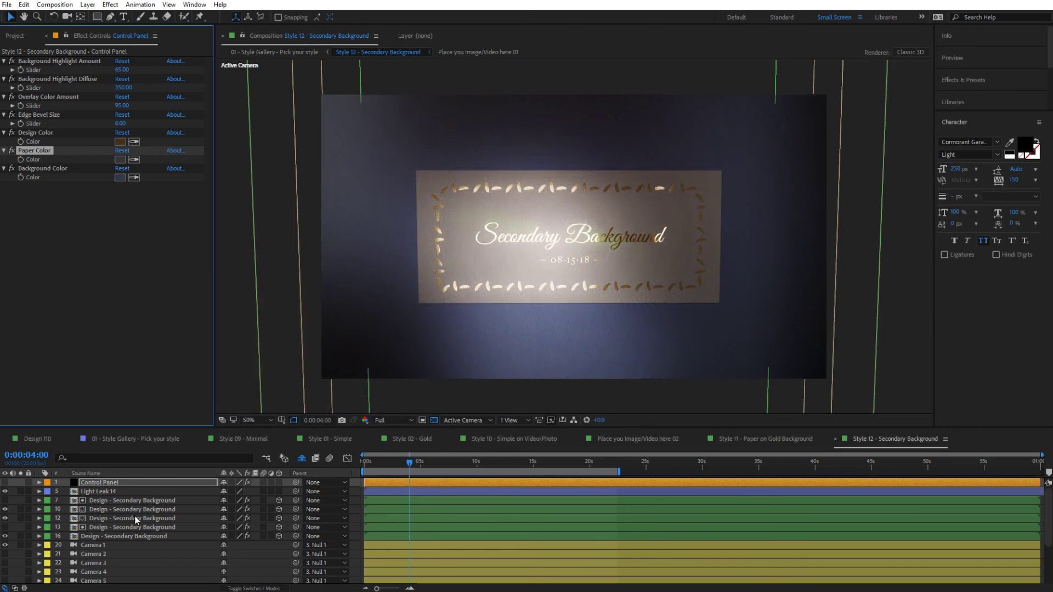
# Select all five Design - Secondary Background layers to identify the design layers of this style, then deselect them.
pyautogui.click(103, 502)
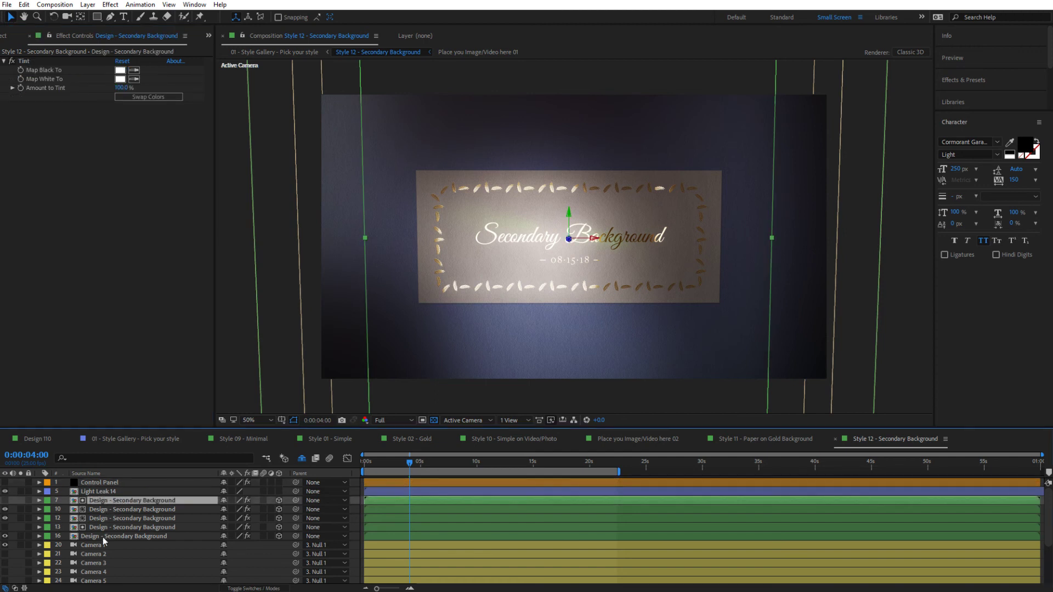
pyautogui.keyDown('shift'); pyautogui.click(103, 537); pyautogui.keyUp('shift')
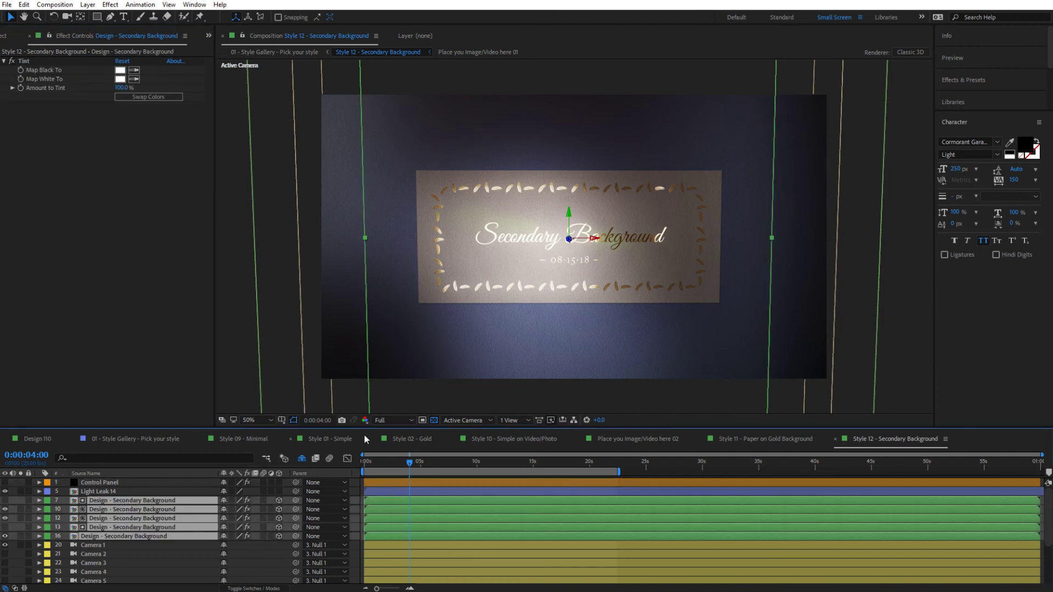
pyautogui.click(121, 555)
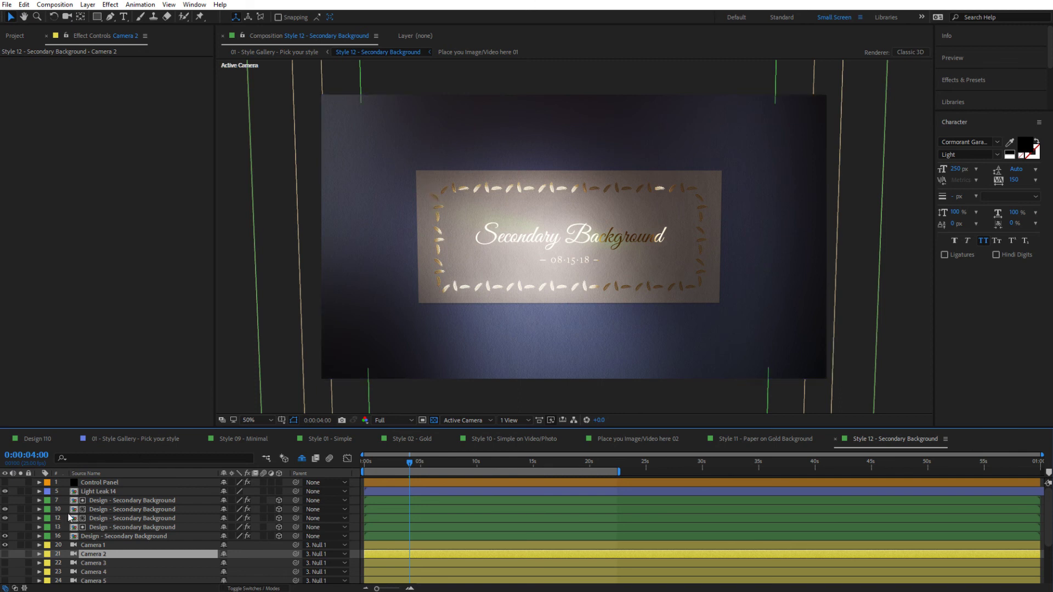
# Reveal and select Mask 1 on the Select Background - Secondary - 01 paper layer.
pyautogui.scroll(-2, 121, 533)
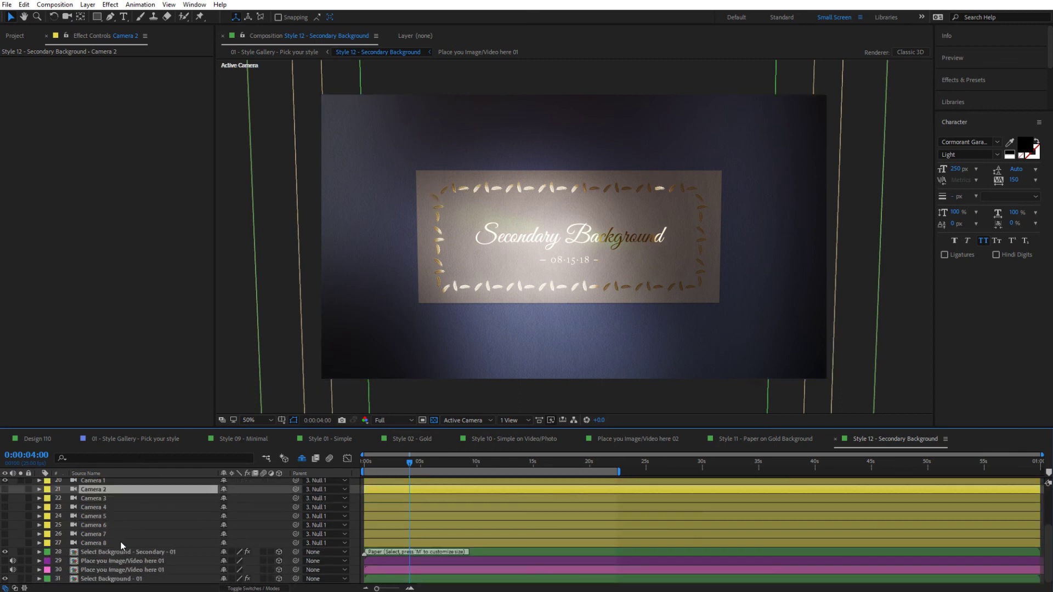
pyautogui.click(93, 554)
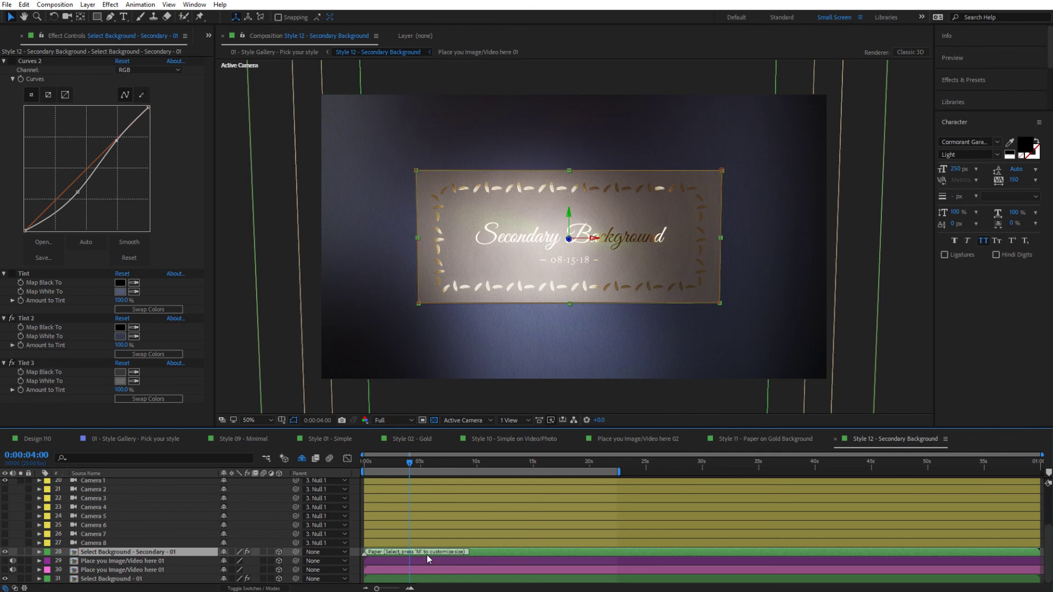
pyautogui.press('m')
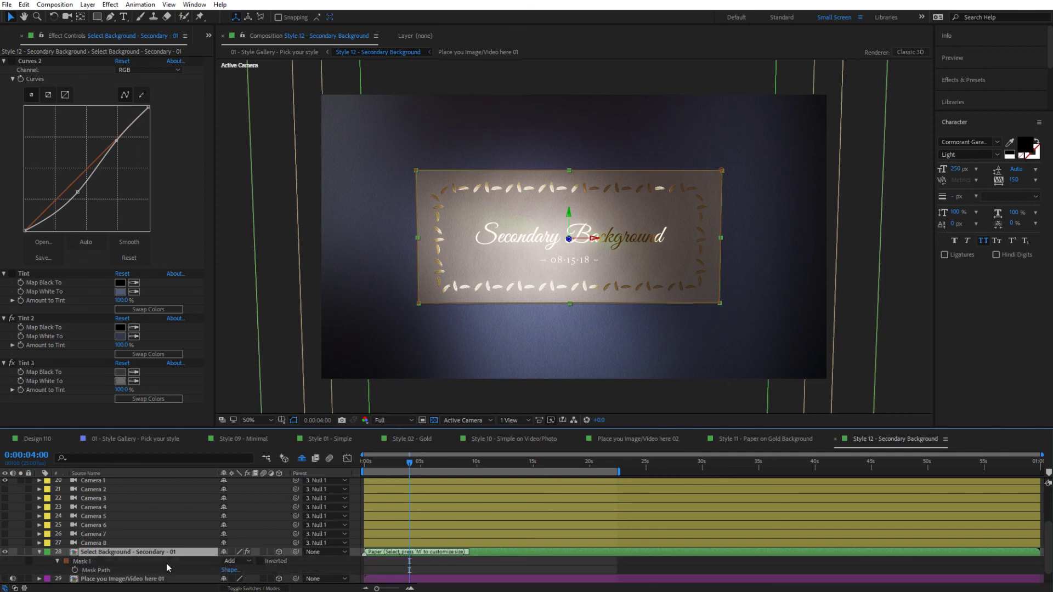
pyautogui.click(89, 562)
# Stretch the paper's mask upward and downward around the title and rotate it clockwise into a diagonal position.
pyautogui.click(415, 172)
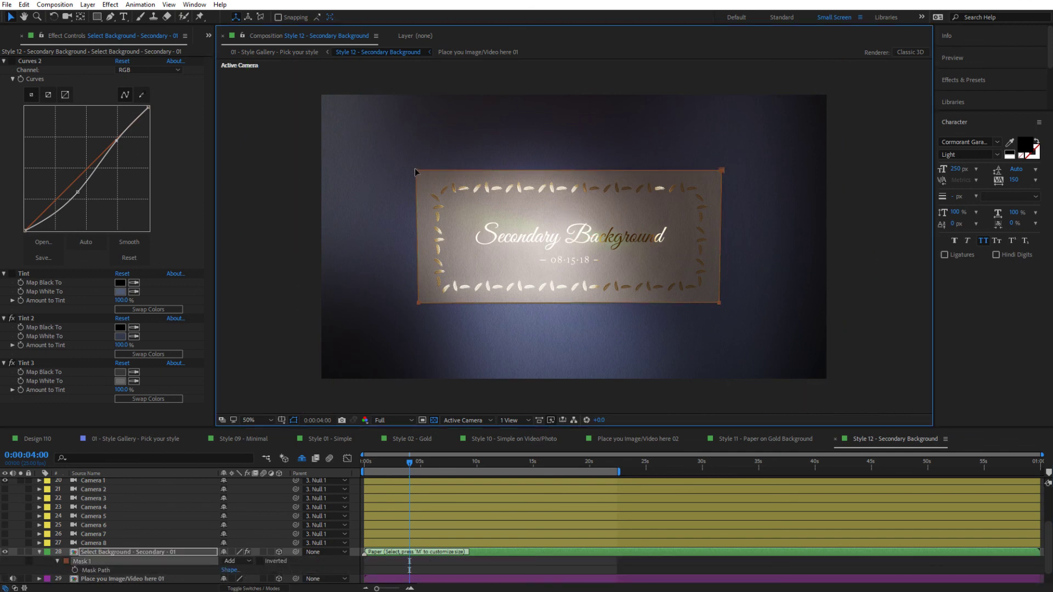
pyautogui.moveTo(404, 147)
pyautogui.mouseDown()
pyautogui.moveTo(444, 192)
pyautogui.moveTo(478, 148)
pyautogui.moveTo(404, 146)
pyautogui.moveTo(416, 170)
pyautogui.mouseUp()
pyautogui.doubleClick(417, 170)
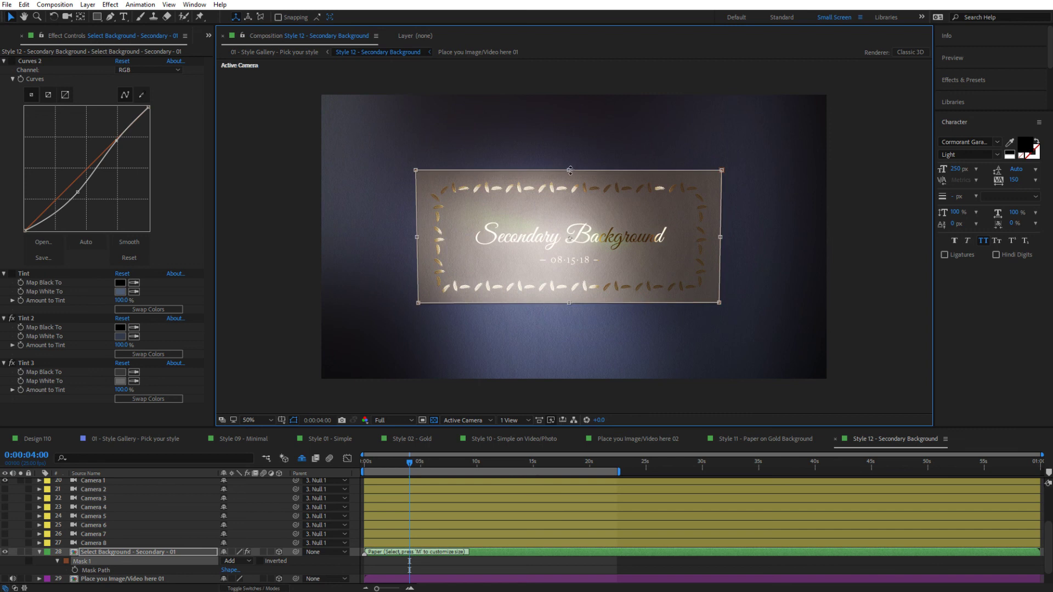
pyautogui.moveTo(570, 171); pyautogui.dragTo(571, 136)
pyautogui.moveTo(569, 303); pyautogui.dragTo(569, 344)
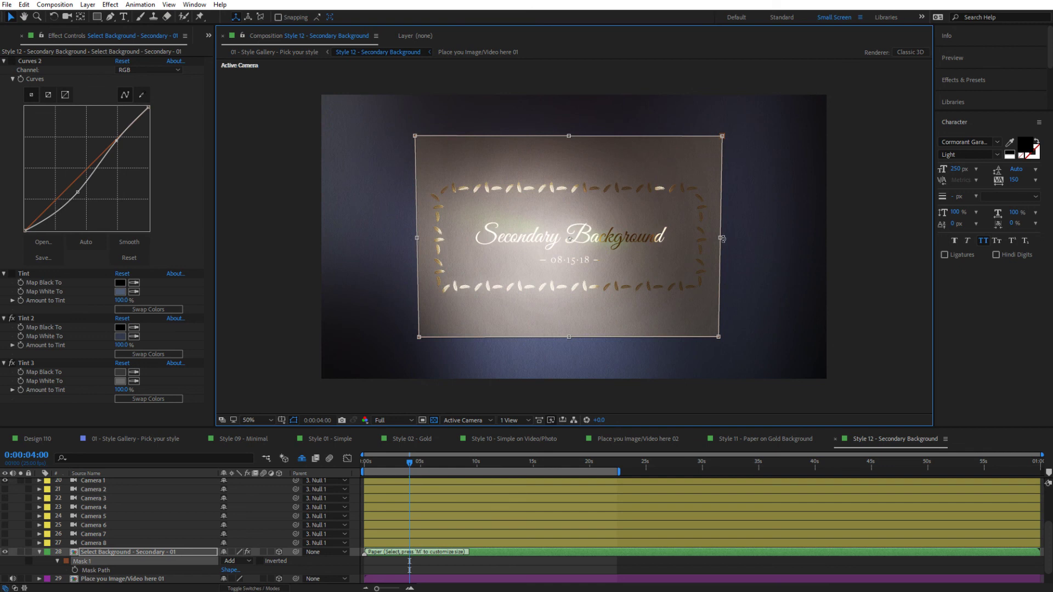
pyautogui.moveTo(721, 238); pyautogui.dragTo(720, 287)
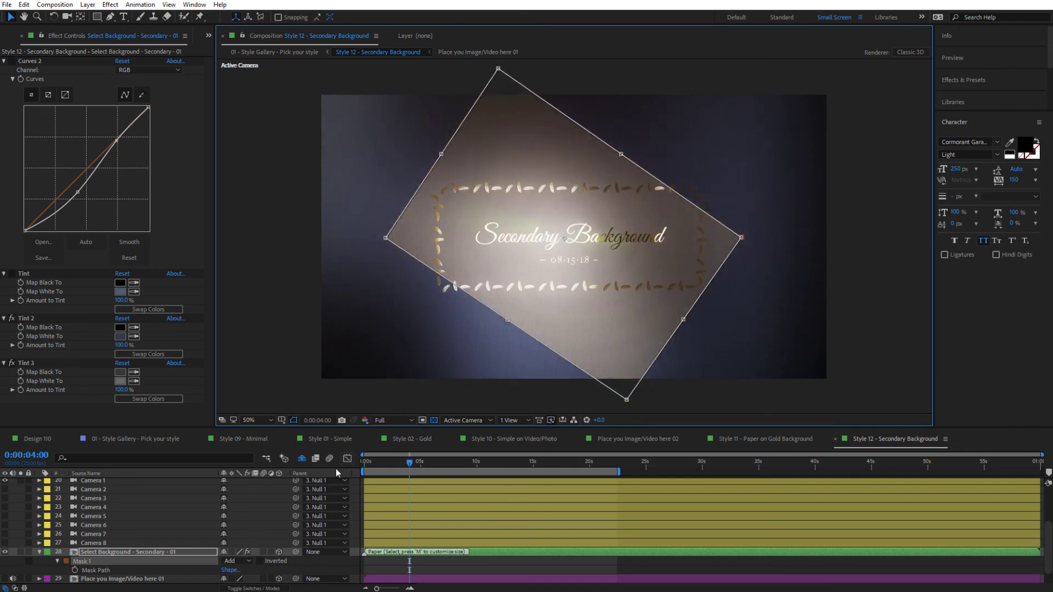
pyautogui.click(320, 560)
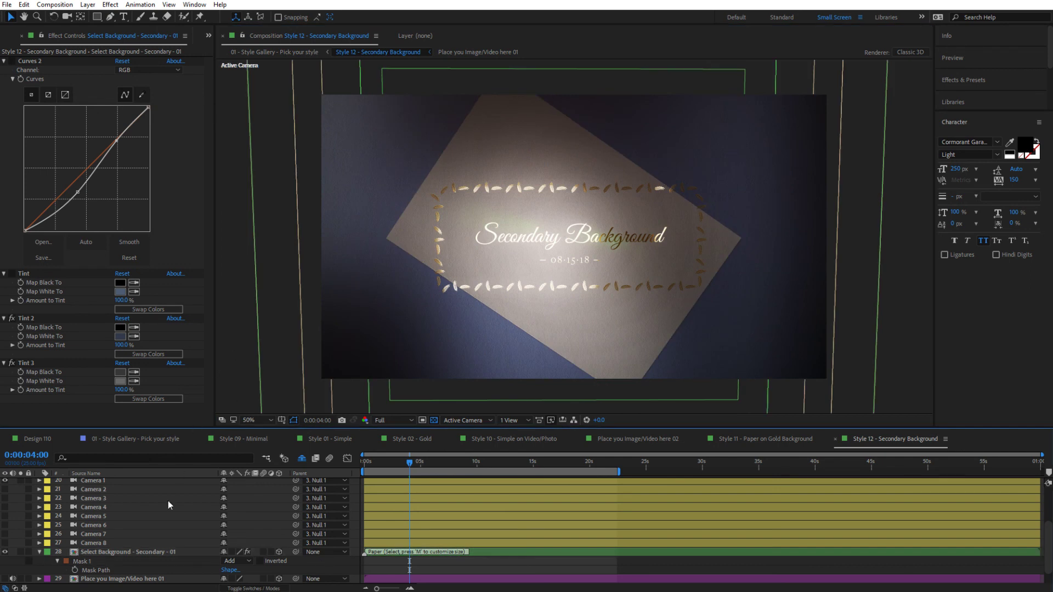
# Replace Mask 1 on the Select Background - Secondary - 01 layer with a circular mask drawn with the Ellipse tool.
pyautogui.click(93, 561)
pyautogui.press('Delete')
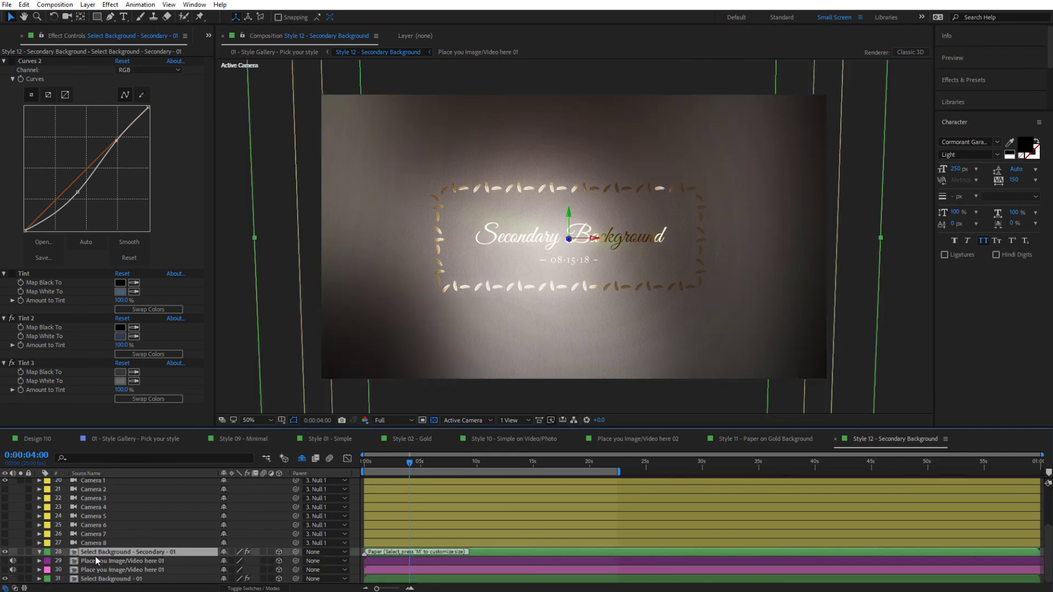
pyautogui.moveTo(95, 20); pyautogui.dragTo(141, 43)
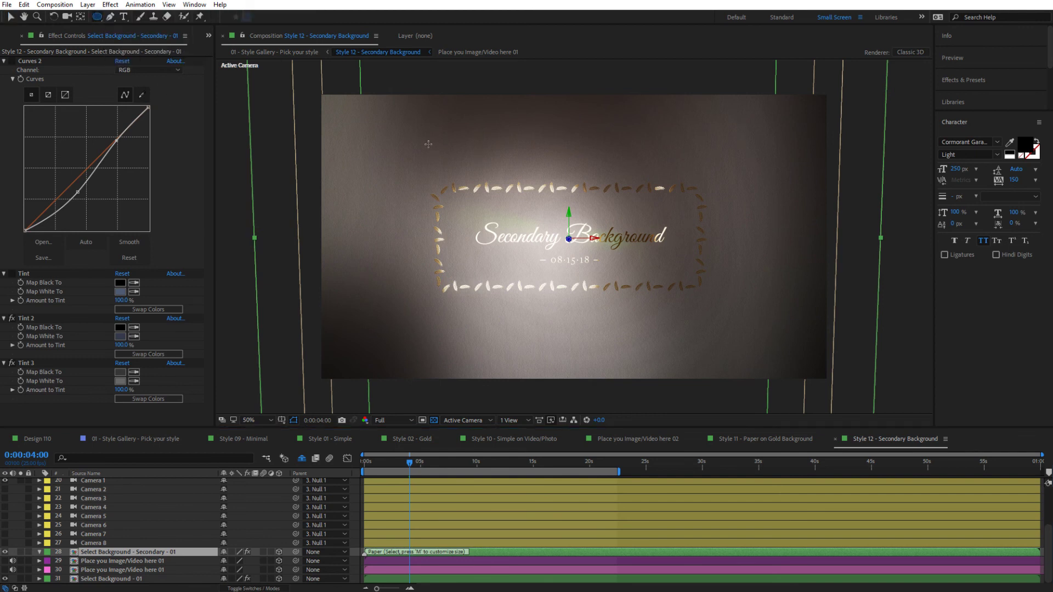
pyautogui.moveTo(425, 137); pyautogui.dragTo(687, 397)
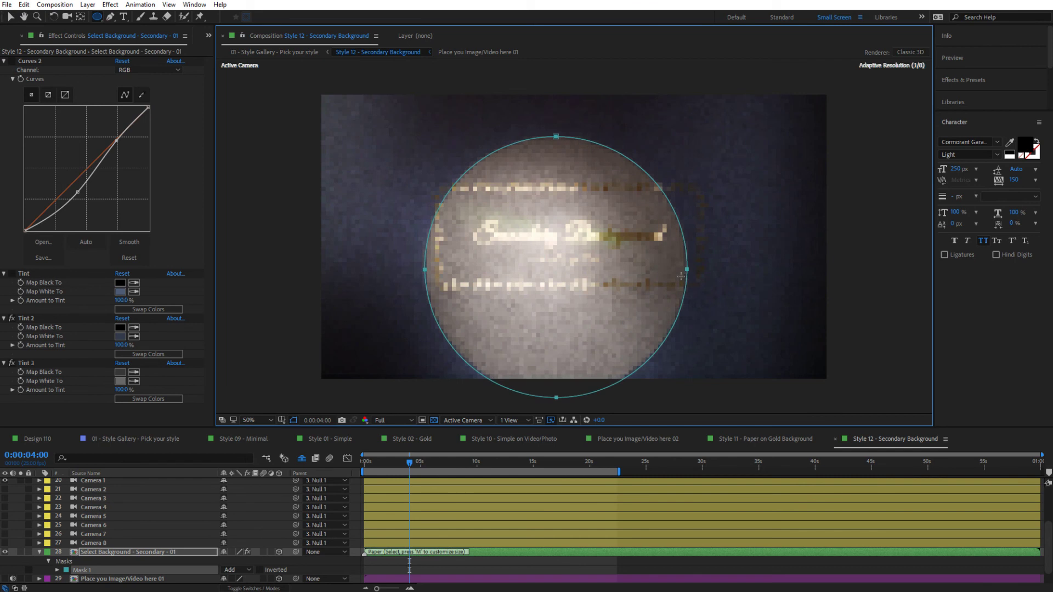
pyautogui.moveTo(681, 276); pyautogui.dragTo(663, 256)
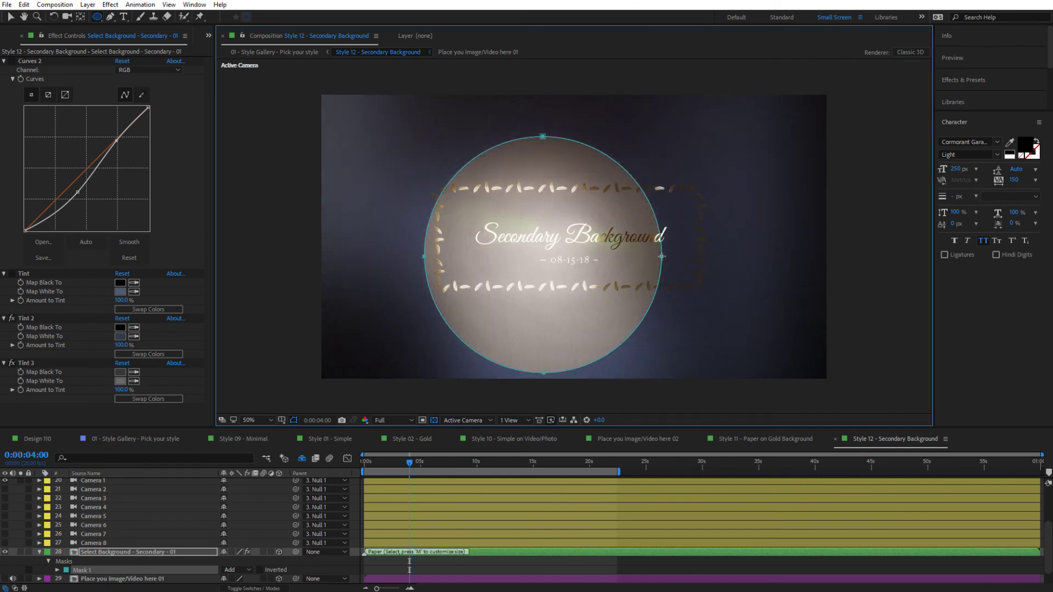
# Move the circular paper mask so it is centred behind the Secondary Background title.
pyautogui.press('v')
pyautogui.doubleClick(662, 258)
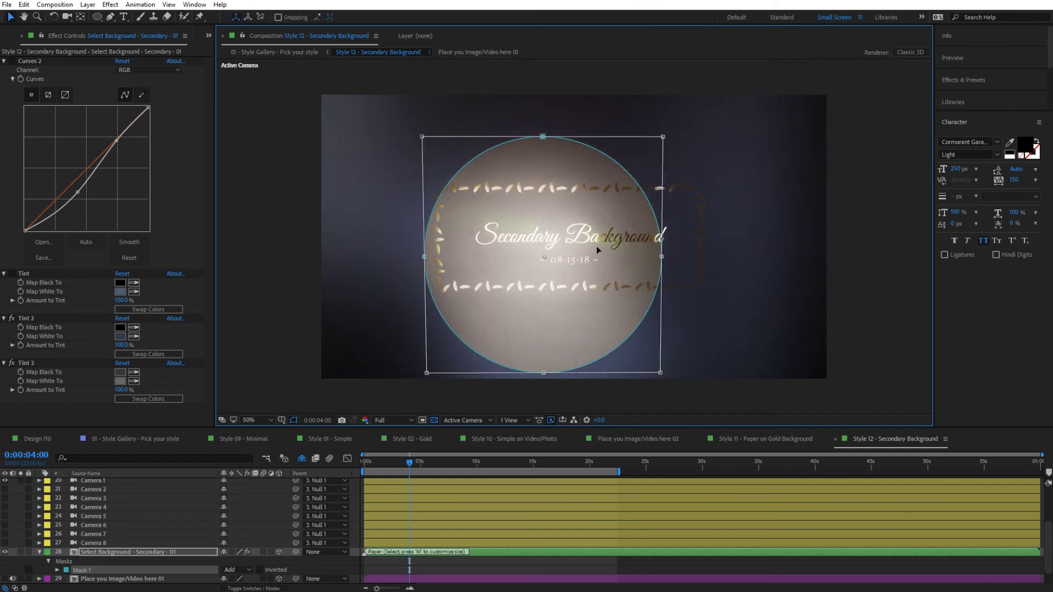
pyautogui.moveTo(597, 246)
pyautogui.mouseDown()
pyautogui.moveTo(631, 222)
pyautogui.moveTo(599, 258)
pyautogui.mouseUp()
pyautogui.click(317, 568)
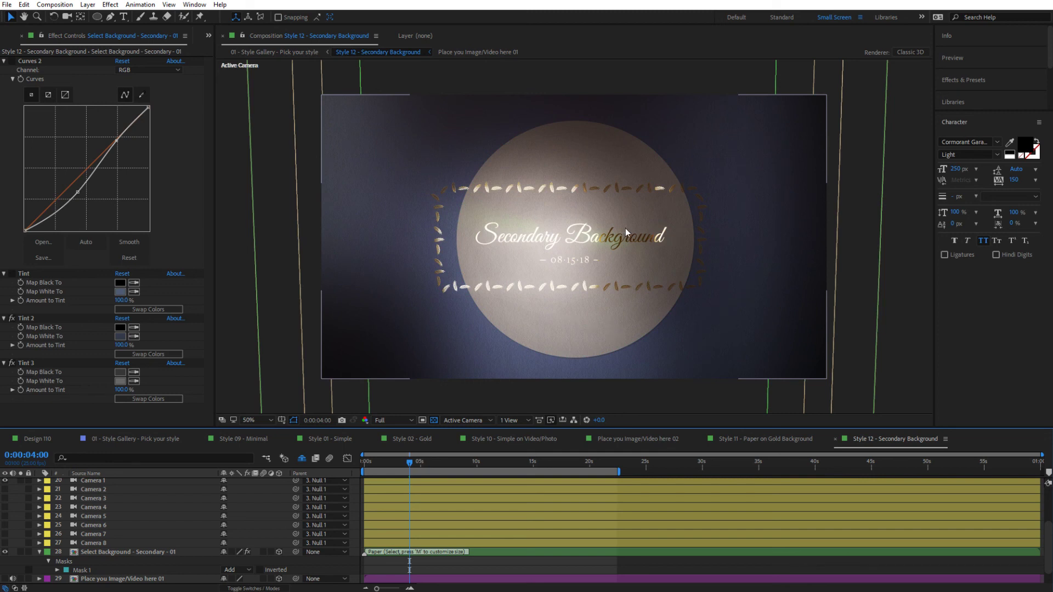
# Undo all the mask edits back to the original rectangular paper and collapse the Select Background - Secondary - 01 layer.
pyautogui.hotkey('ctrl', 'z')
pyautogui.hotkey('ctrl', 'z')
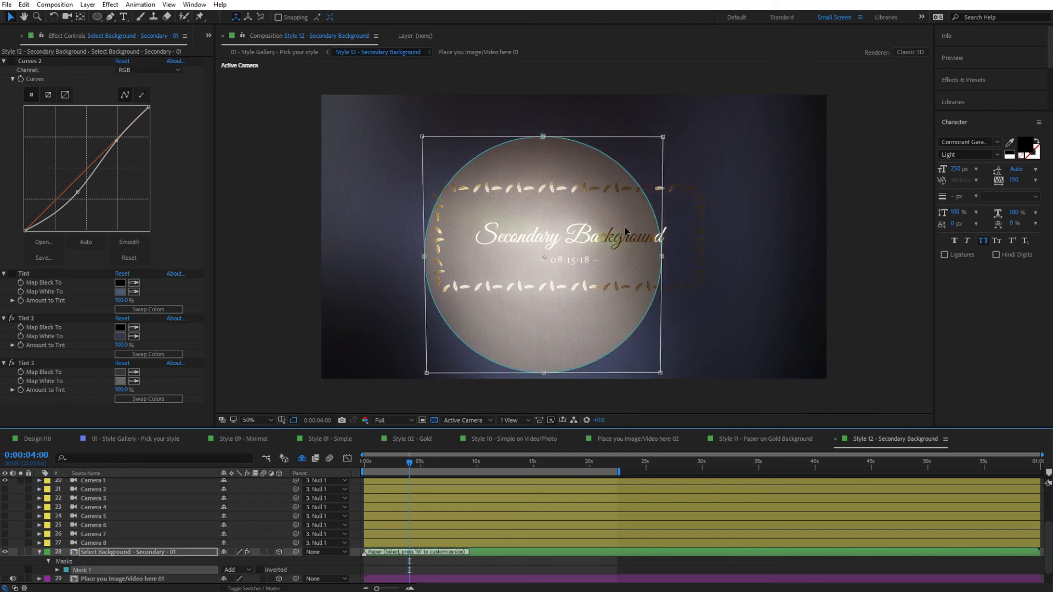
pyautogui.hotkey('ctrl', 'z')
pyautogui.hotkey('ctrl', 'z')
pyautogui.hotkey('ctrl', 'z')
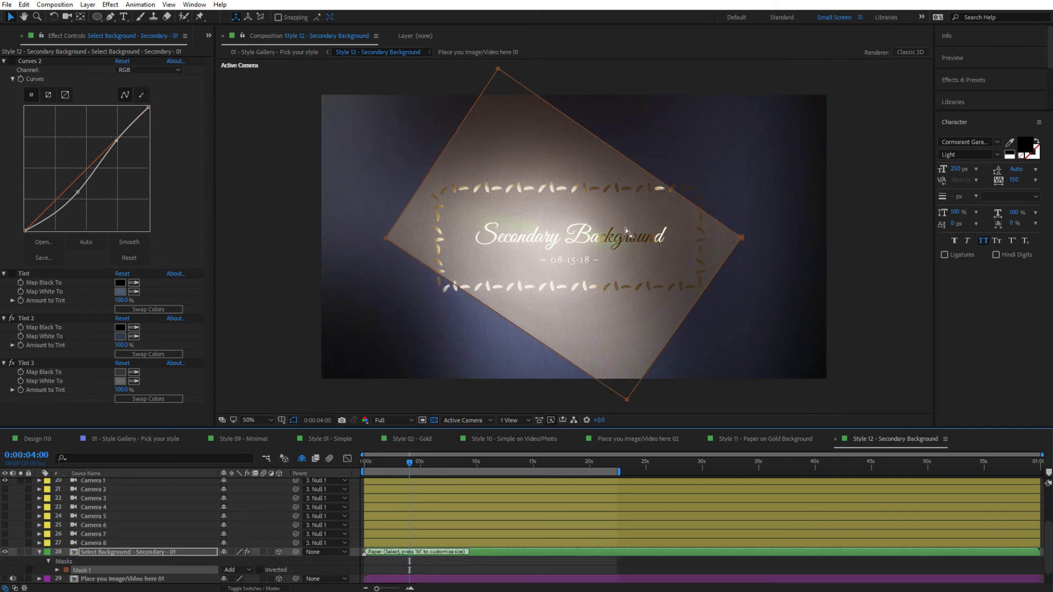
pyautogui.hotkey('ctrl', 'z')
pyautogui.hotkey('ctrl', 'z')
pyautogui.hotkey('ctrl', 'z')
pyautogui.hotkey('ctrl', 'z')
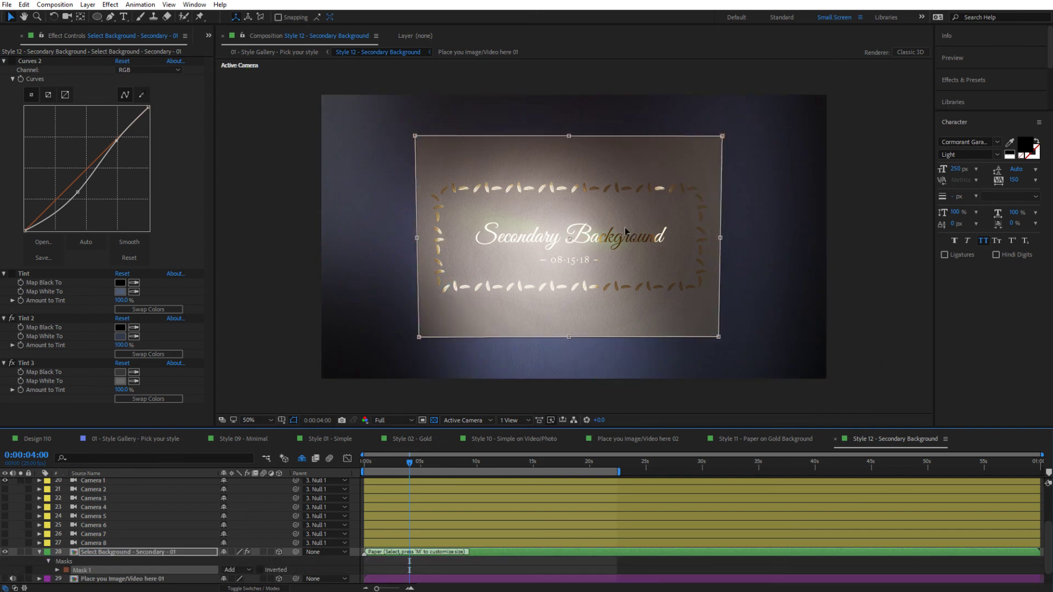
pyautogui.click(331, 561)
pyautogui.click(39, 551)
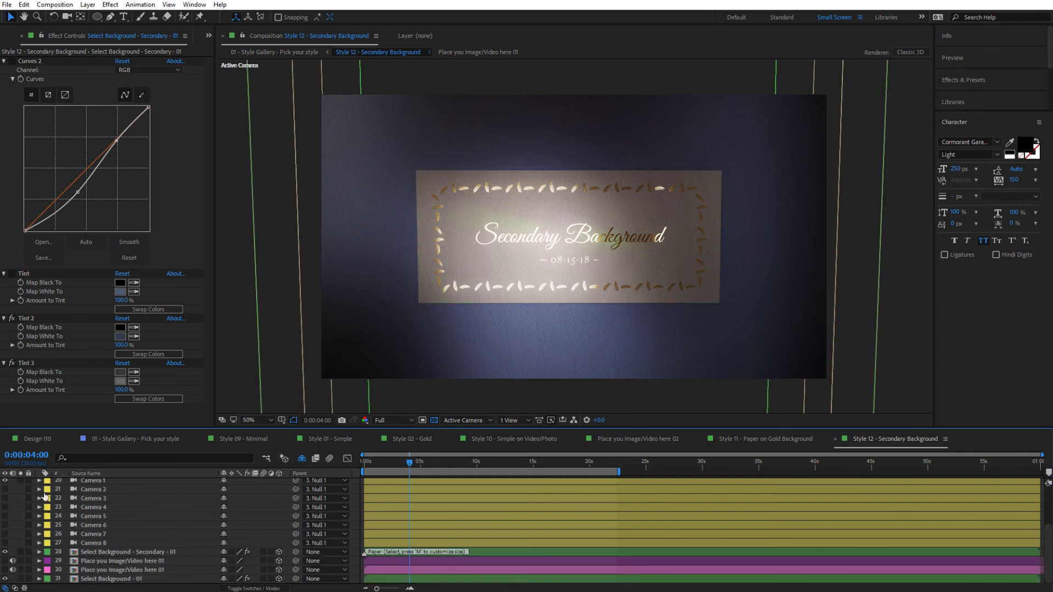
# Return to the style gallery, collapse the 01 - Wedding Designs folder, expand 03 - Styles in the project and select Style 01 - Simple.
pyautogui.click(305, 52)
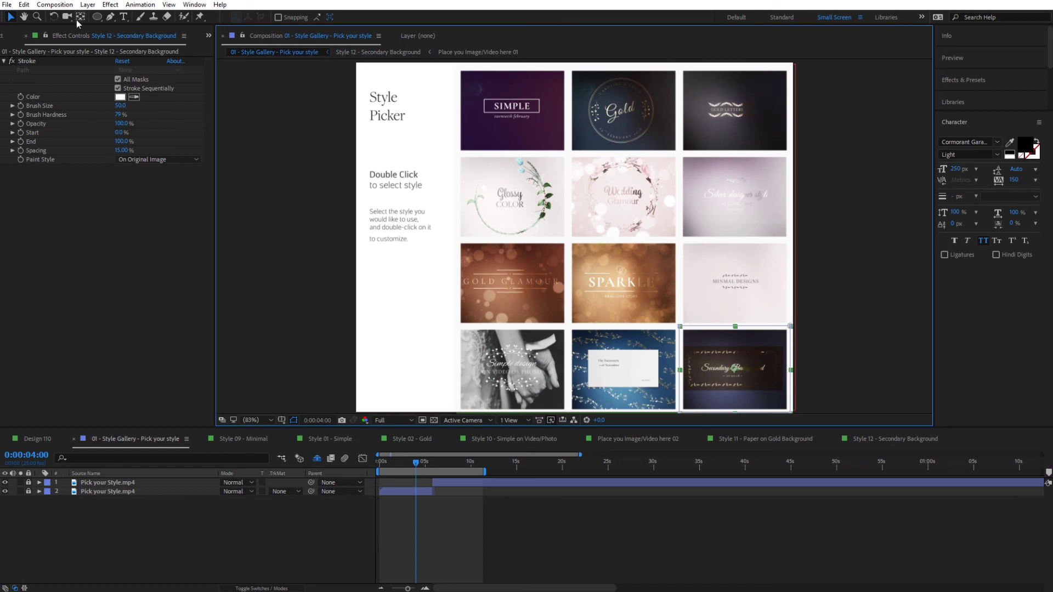
pyautogui.click(16, 35)
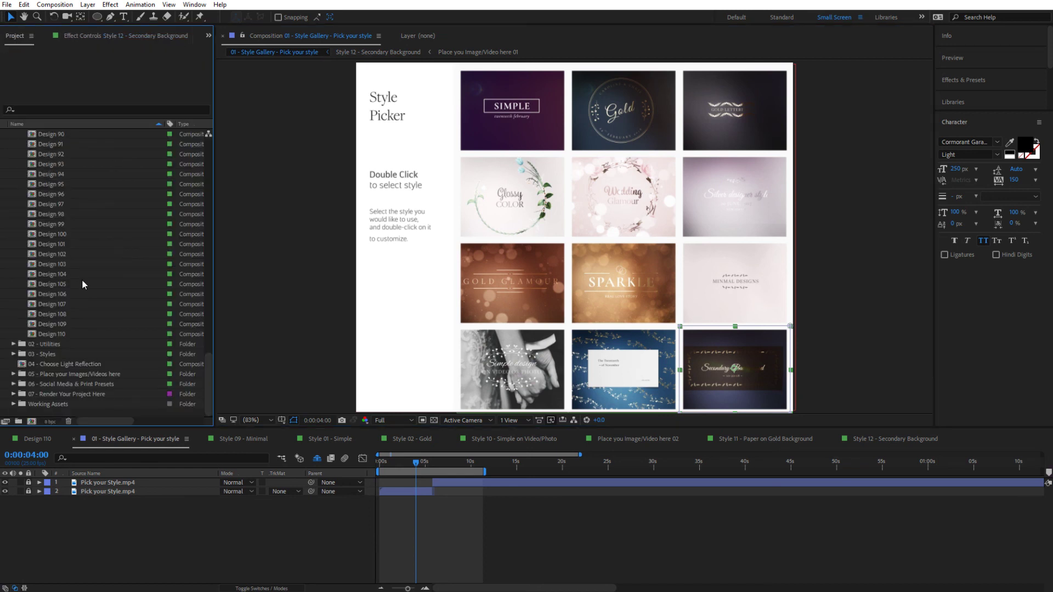
pyautogui.scroll(15, 106, 180)
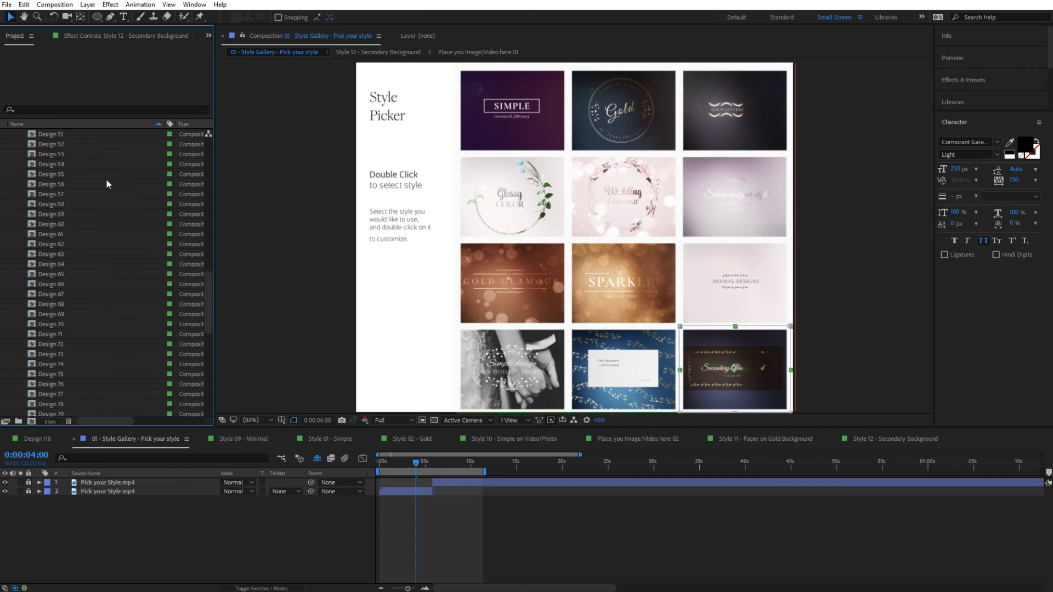
pyautogui.scroll(5, 106, 180)
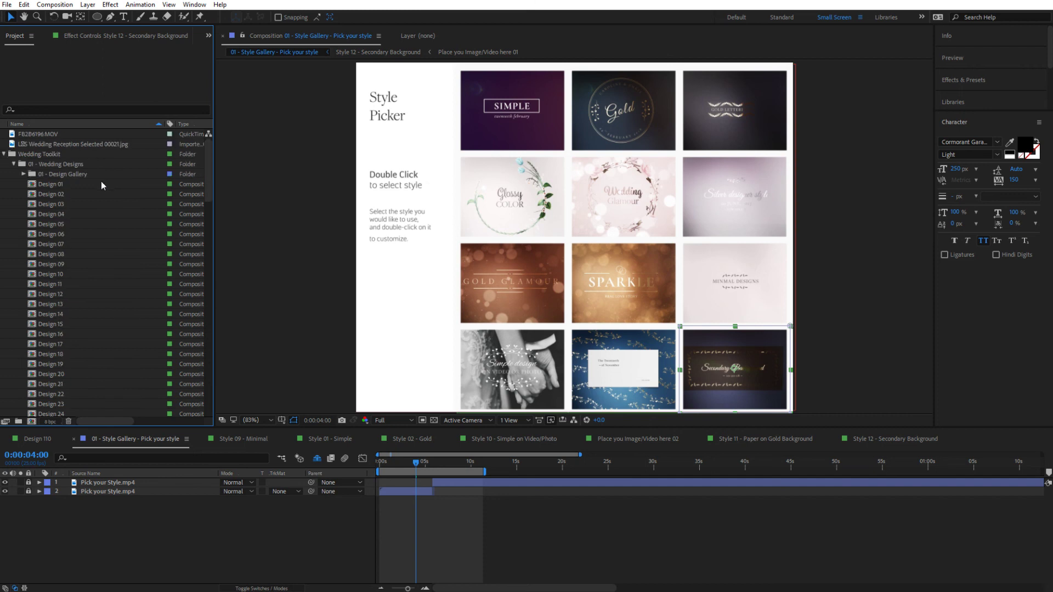
pyautogui.click(13, 164)
pyautogui.click(38, 186)
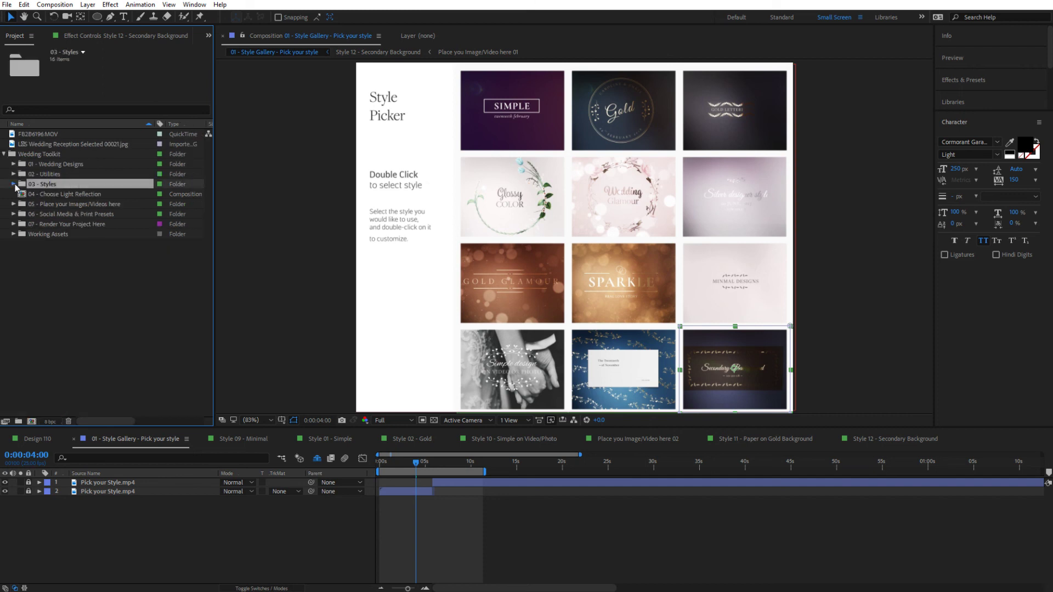
pyautogui.click(15, 183)
pyautogui.click(73, 206)
pyautogui.click(64, 215)
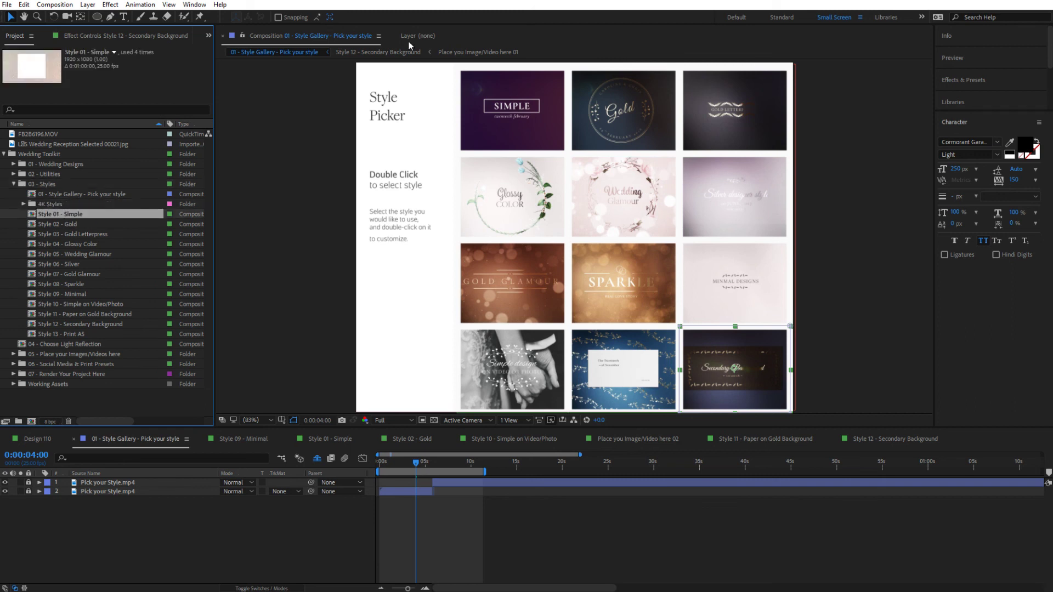
# Open the Style 02 - Gold composition from the style gallery and duplicate it in the project.
pyautogui.click(622, 118)
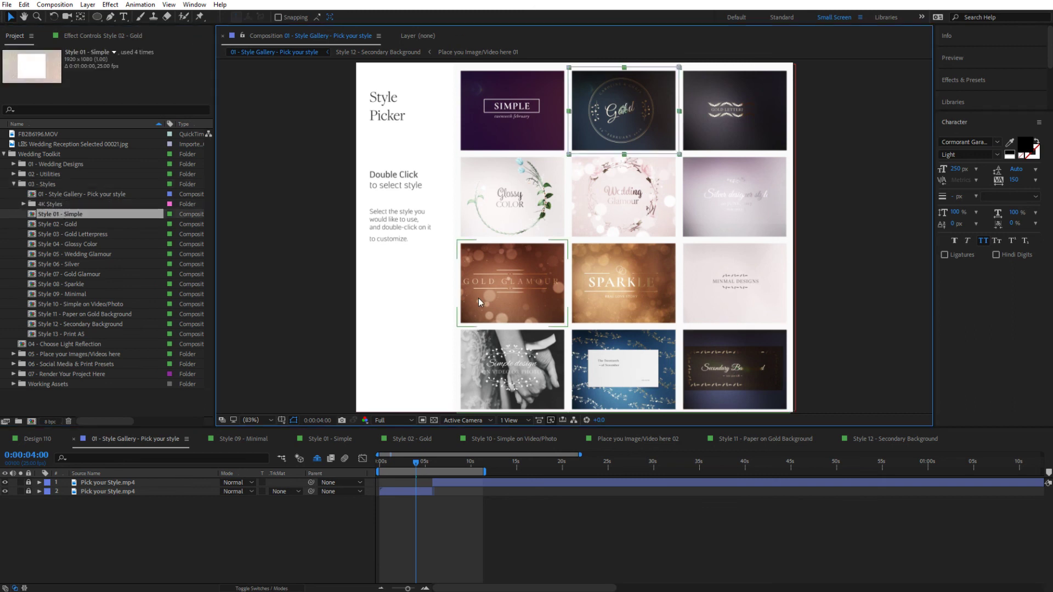
pyautogui.doubleClick(620, 138)
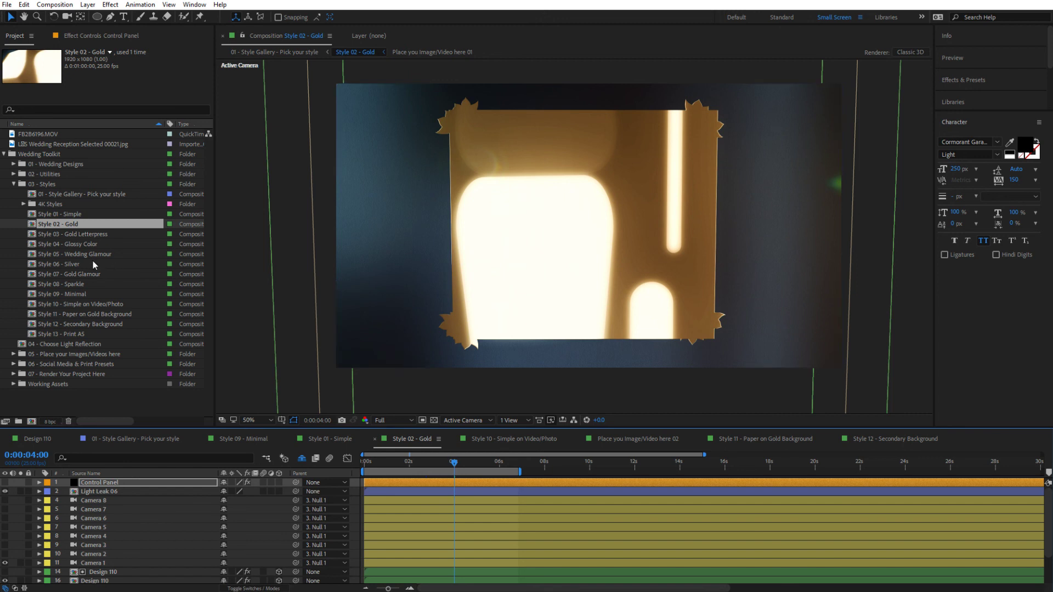
pyautogui.click(68, 224)
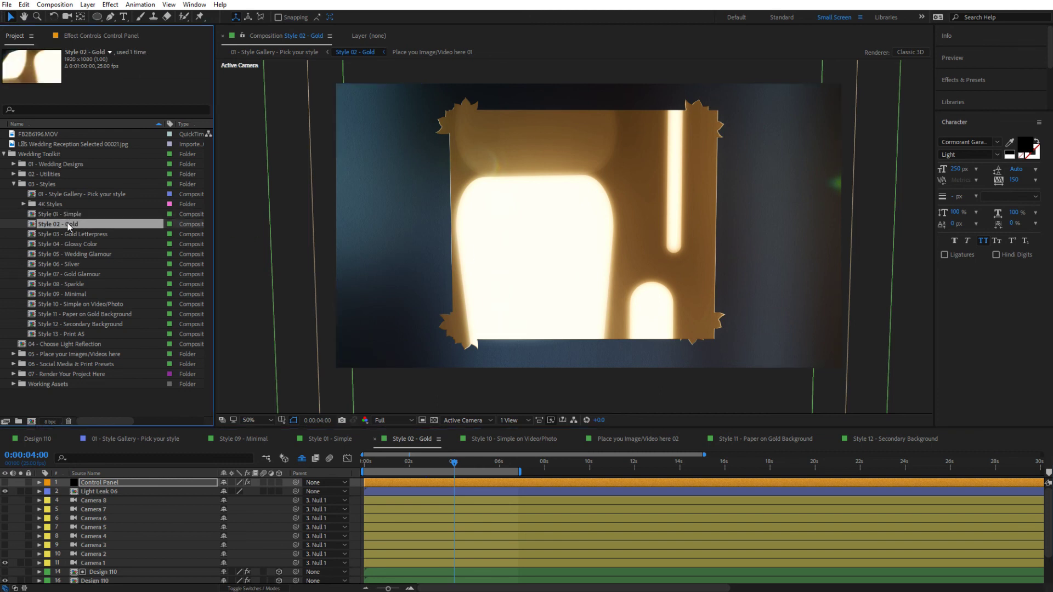
pyautogui.hotkey('ctrl', 'd')
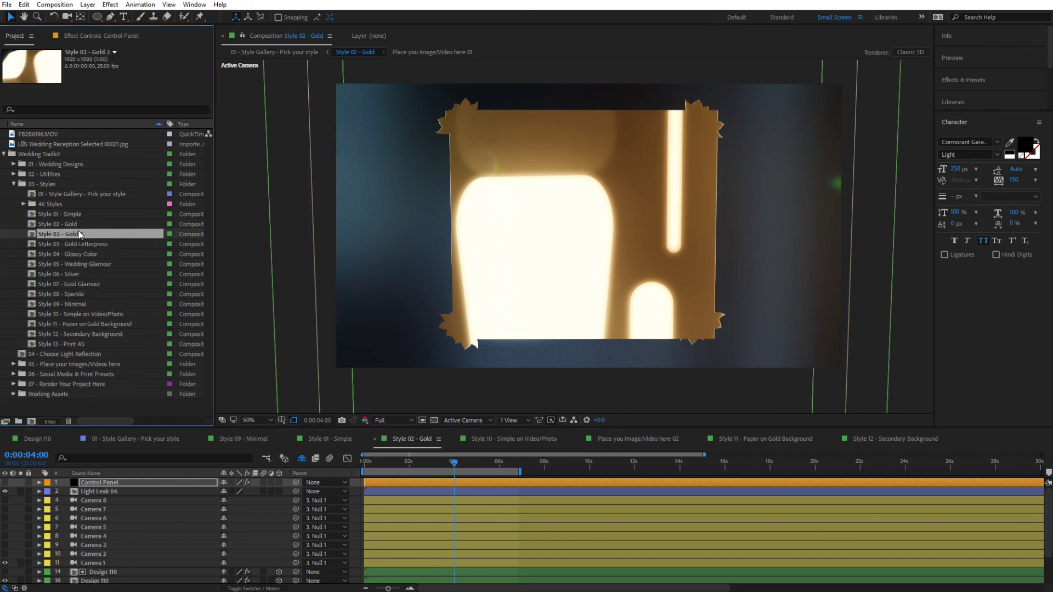
# Open the duplicated Gold style composition and select the original and the duplicate in turn to compare them.
pyautogui.doubleClick(53, 234)
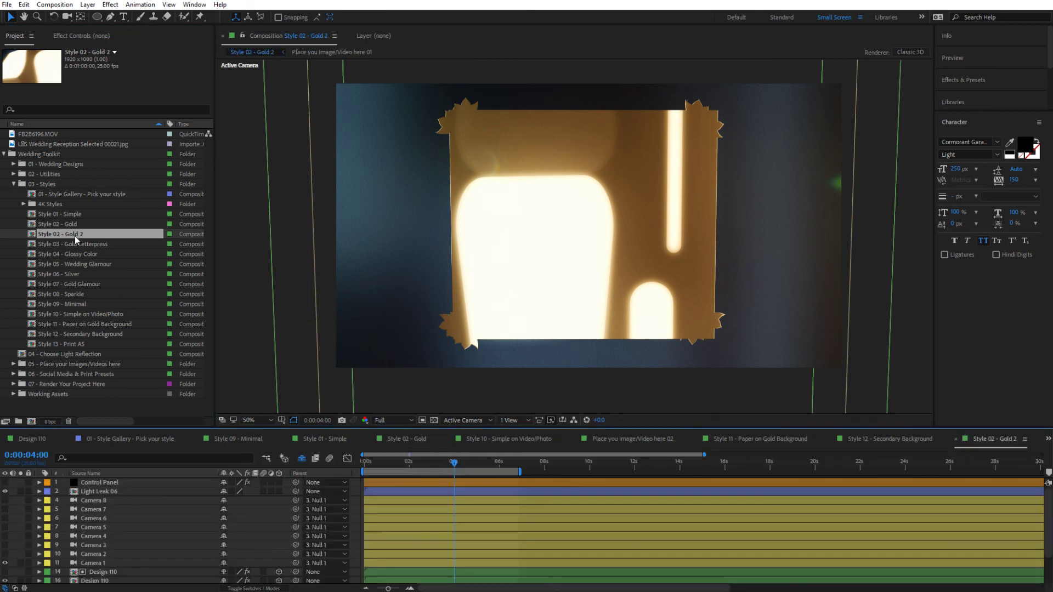
pyautogui.click(57, 224)
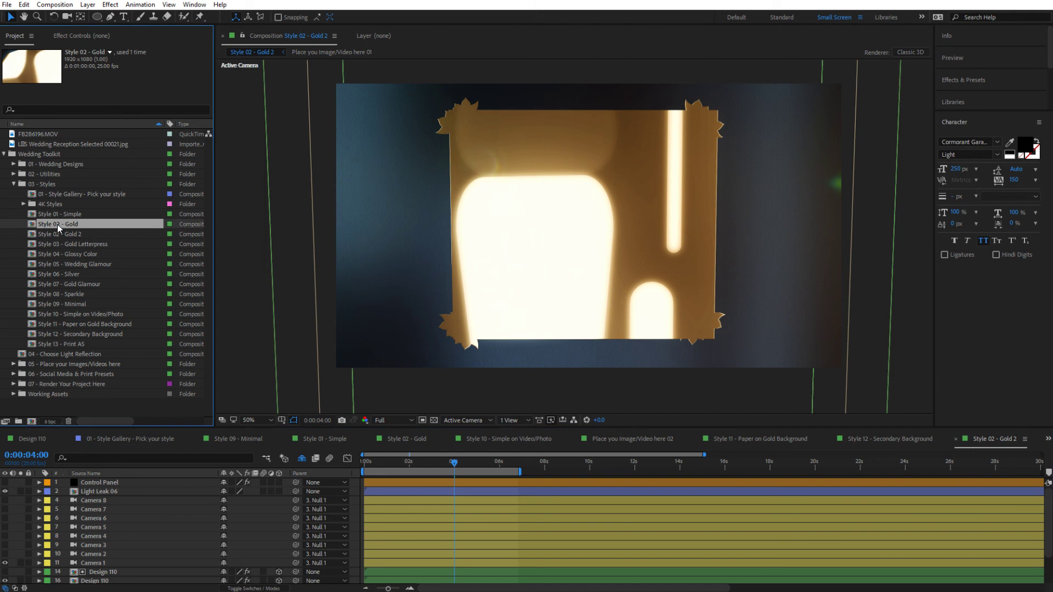
pyautogui.click(60, 235)
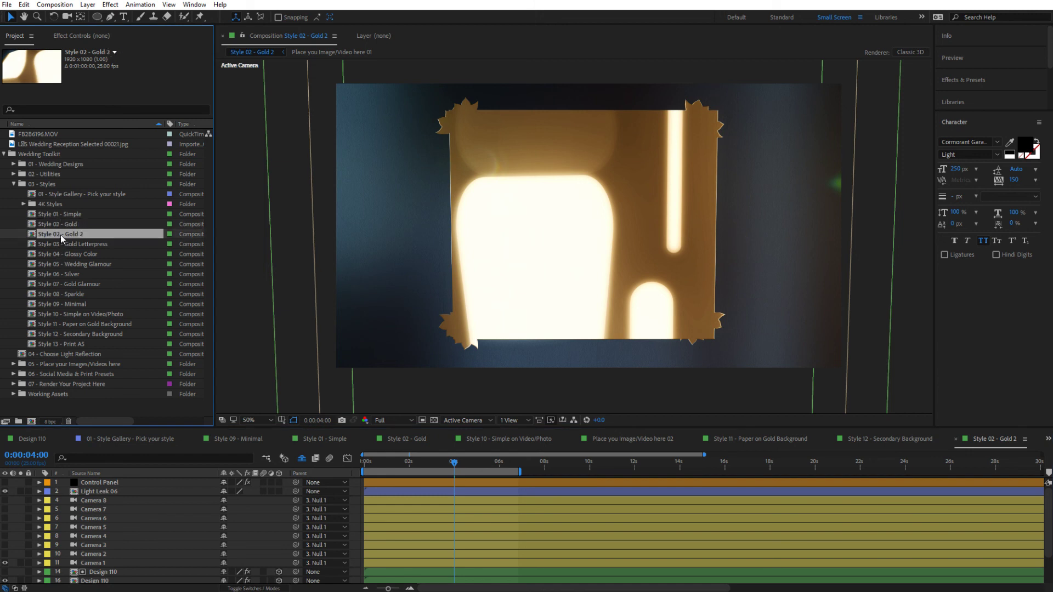